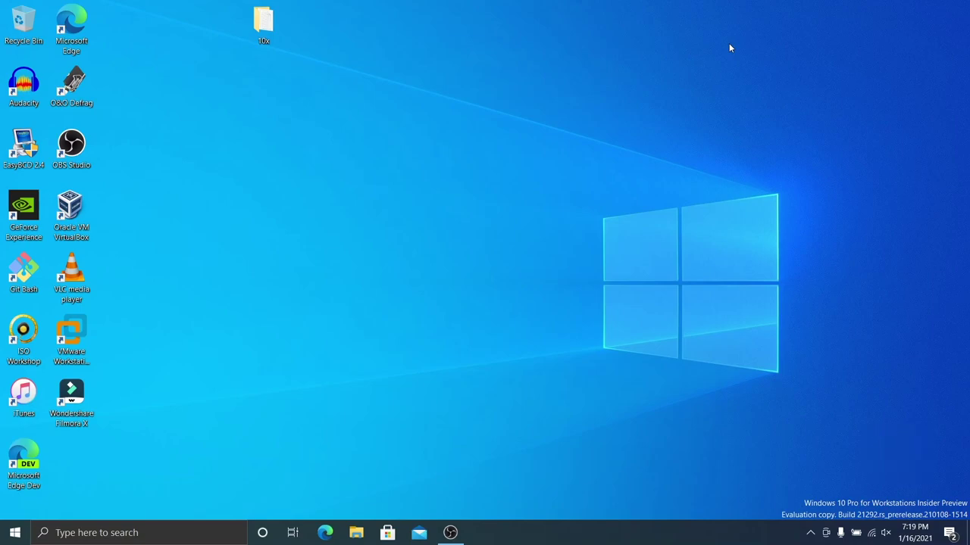
Step: Open the desktop 10x folder and look through the UUPdownloader folder's contents
double_click(262, 23)
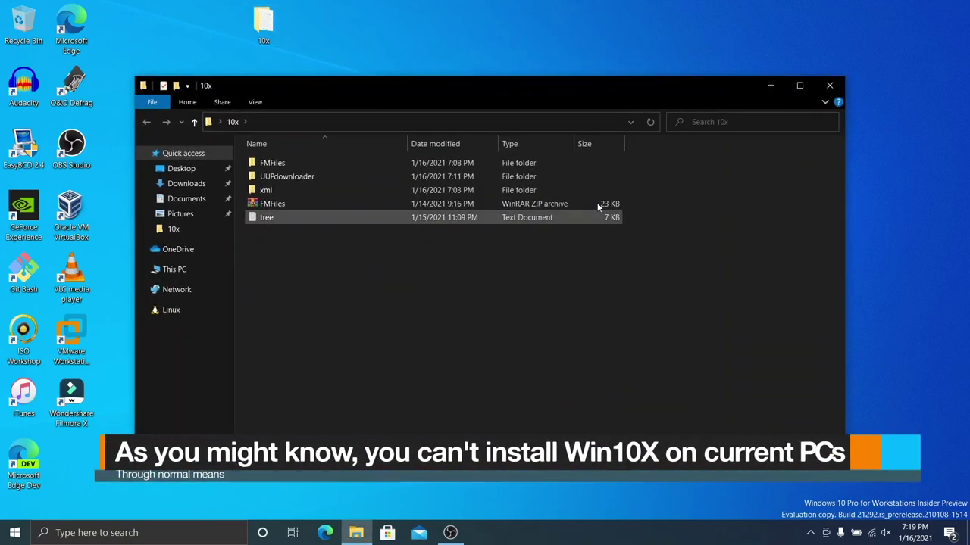
double_click(277, 179)
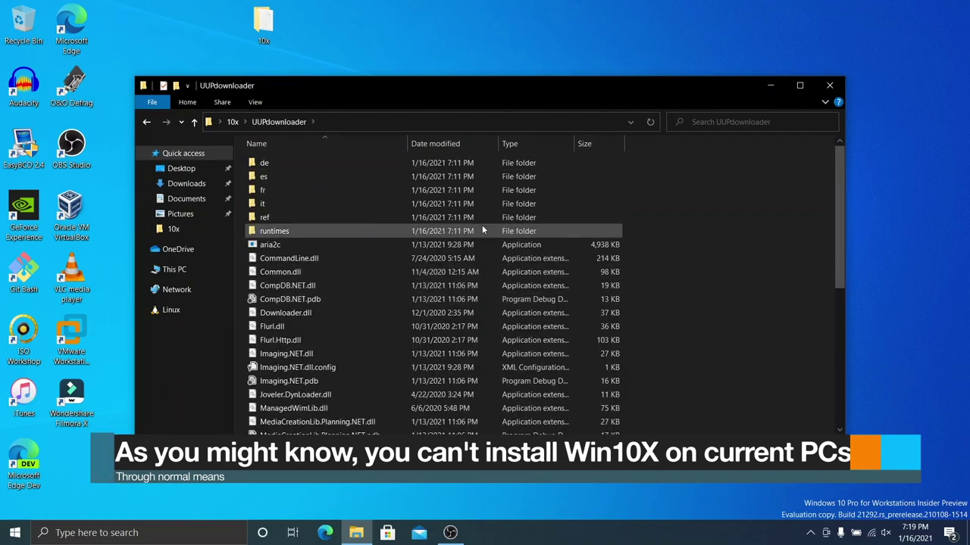
scroll(482, 225, "down", 4)
scroll(599, 305, "down", 3)
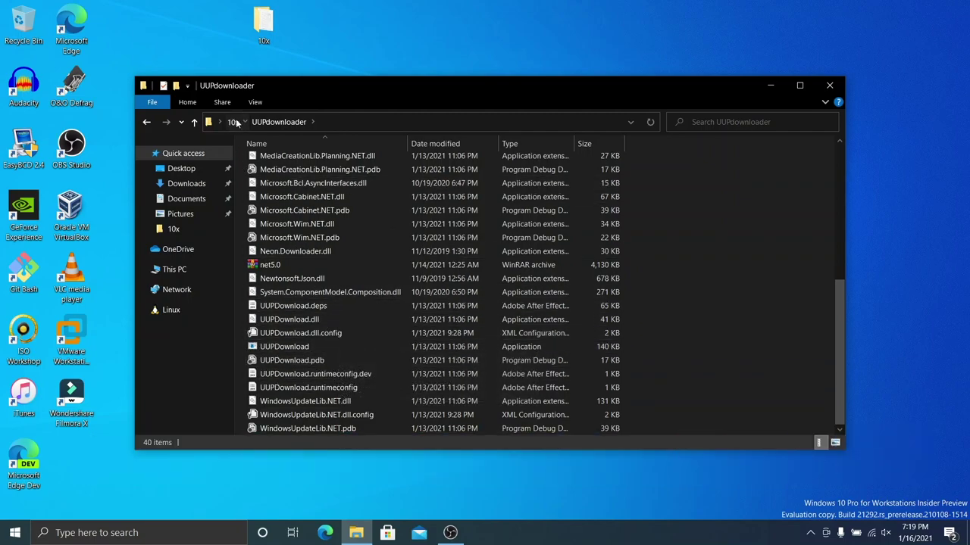
left_click(232, 122)
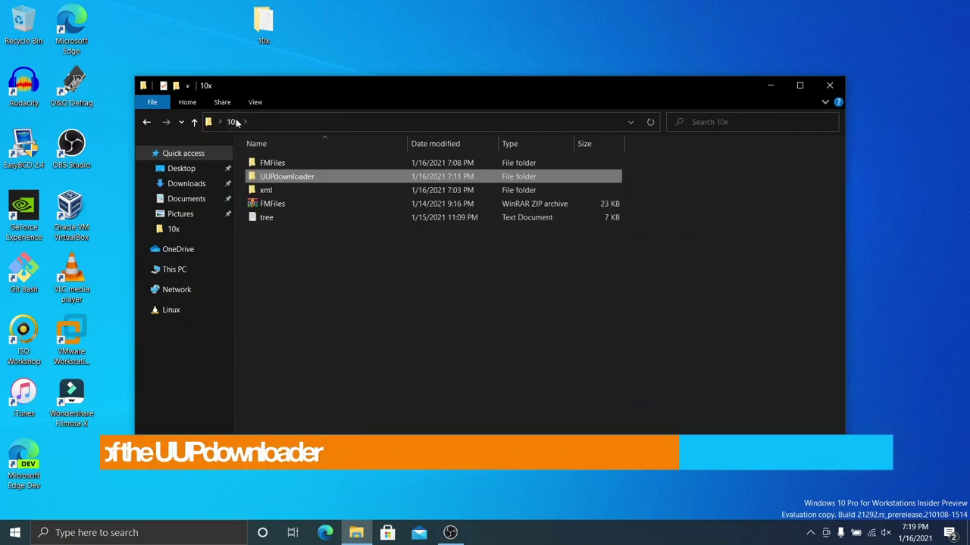
Step: Review the FMFiles folder and the xml folder's 33 app XML documents, ending back in 10x
double_click(409, 164)
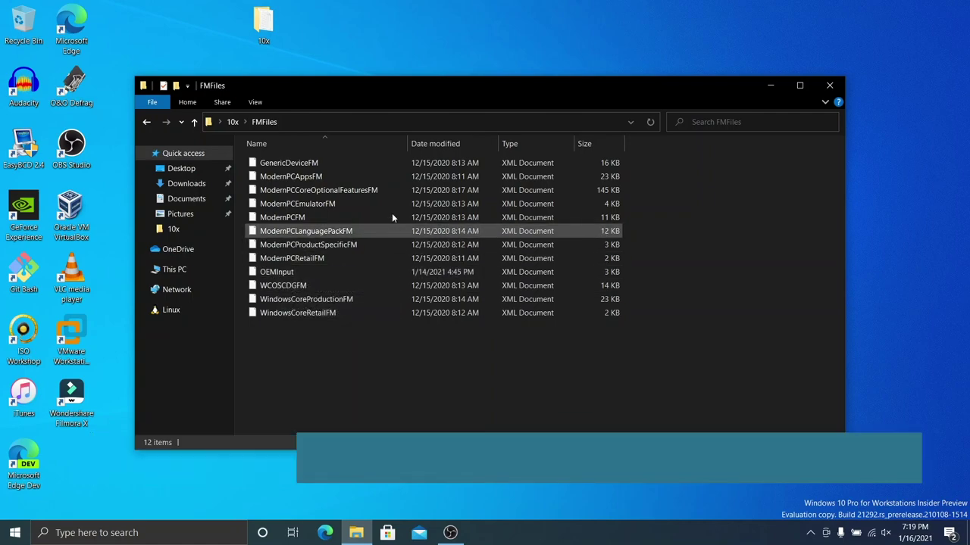
left_click(231, 122)
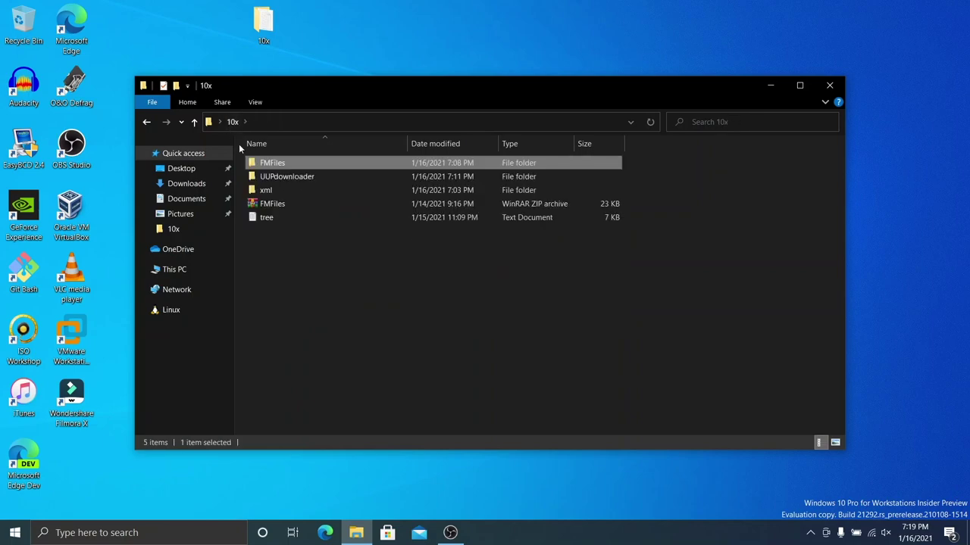
double_click(275, 192)
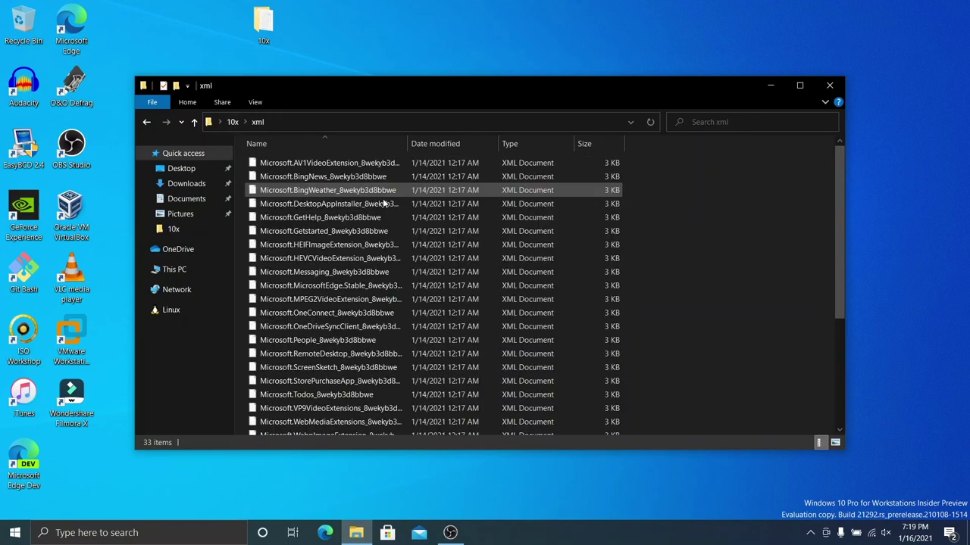
scroll(645, 196, "down", 4)
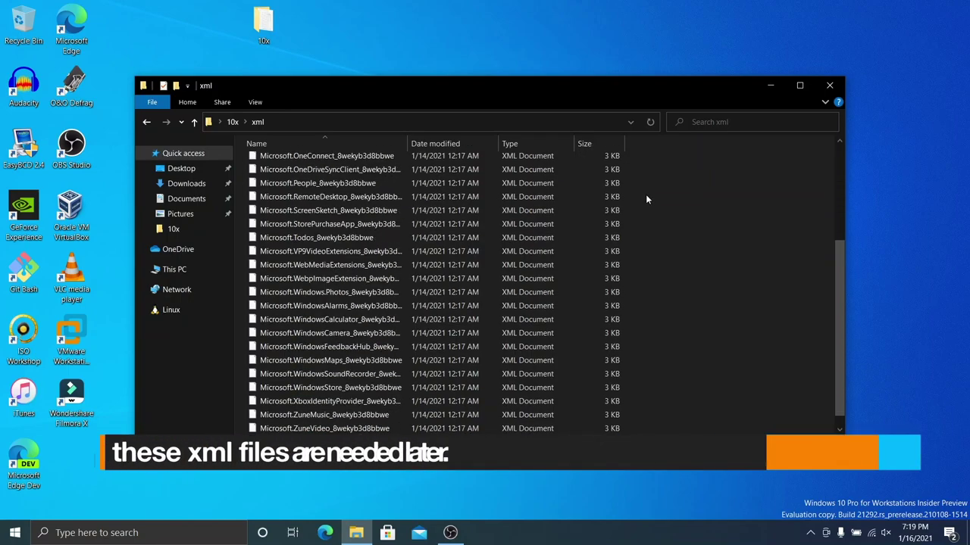
scroll(662, 335, "up", 4)
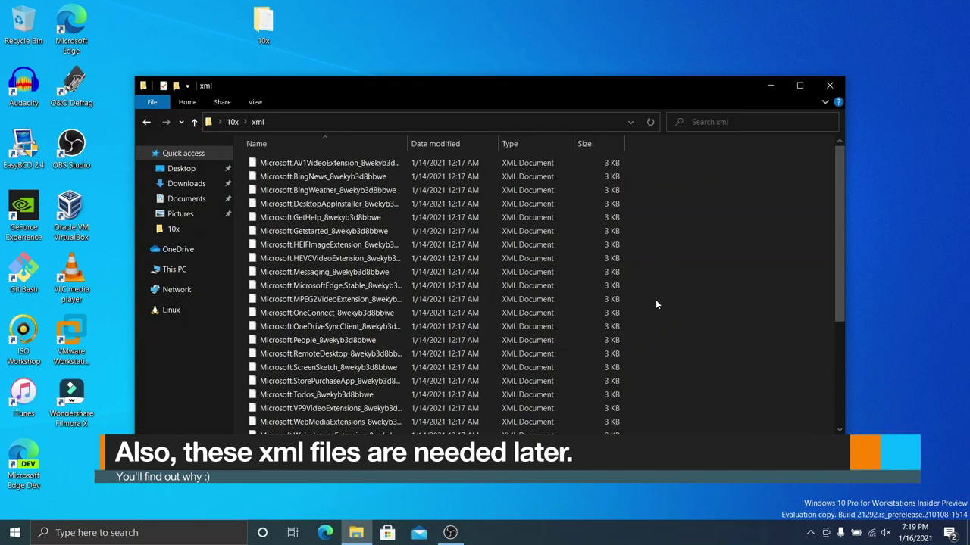
scroll(662, 245, "down", 4)
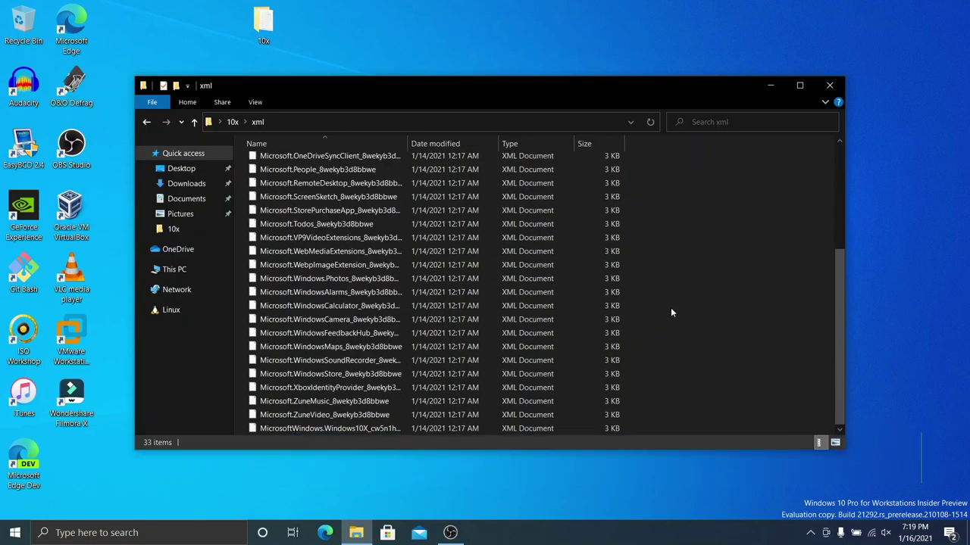
scroll(656, 316, "up", 4)
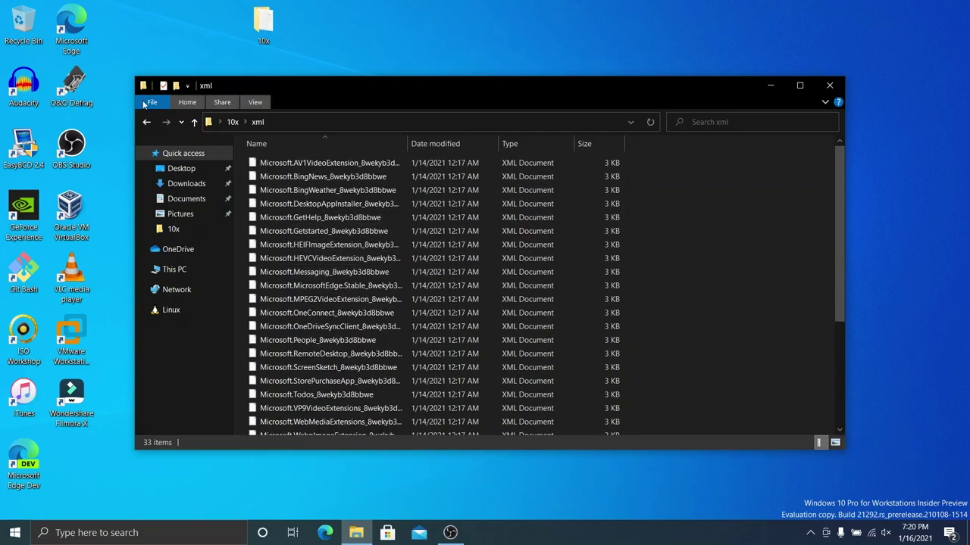
left_click(144, 123)
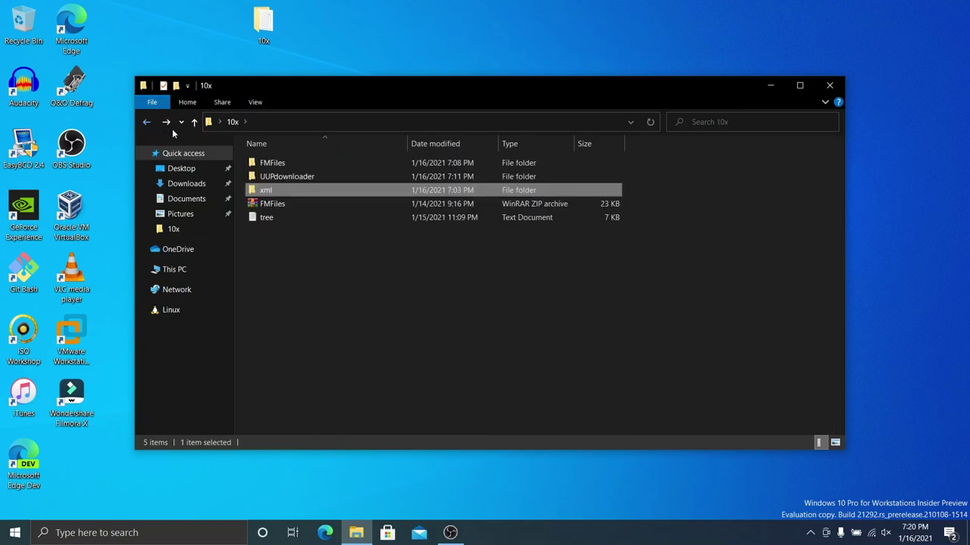
left_click(429, 246)
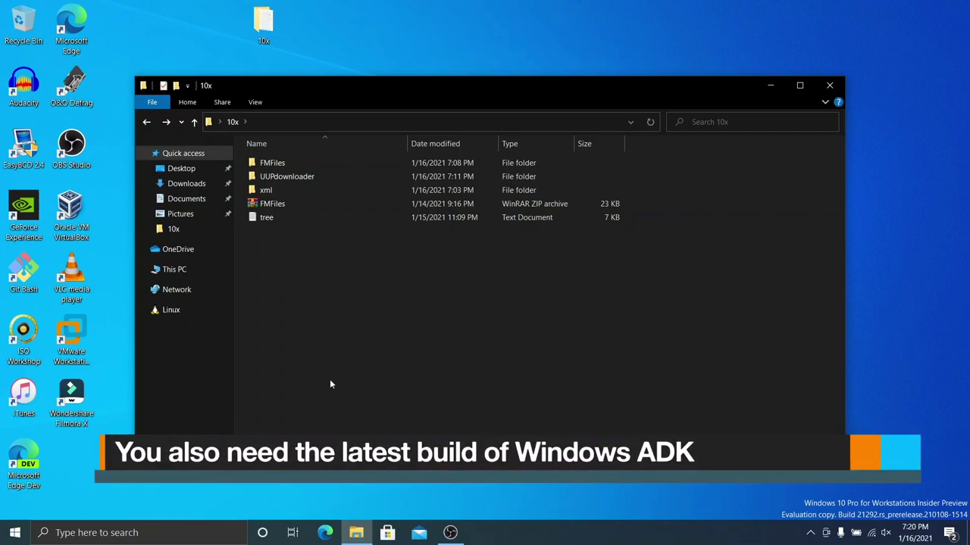
Step: Launch Command Prompt as administrator from a Start search for cmd
key("super")
type("cmd")
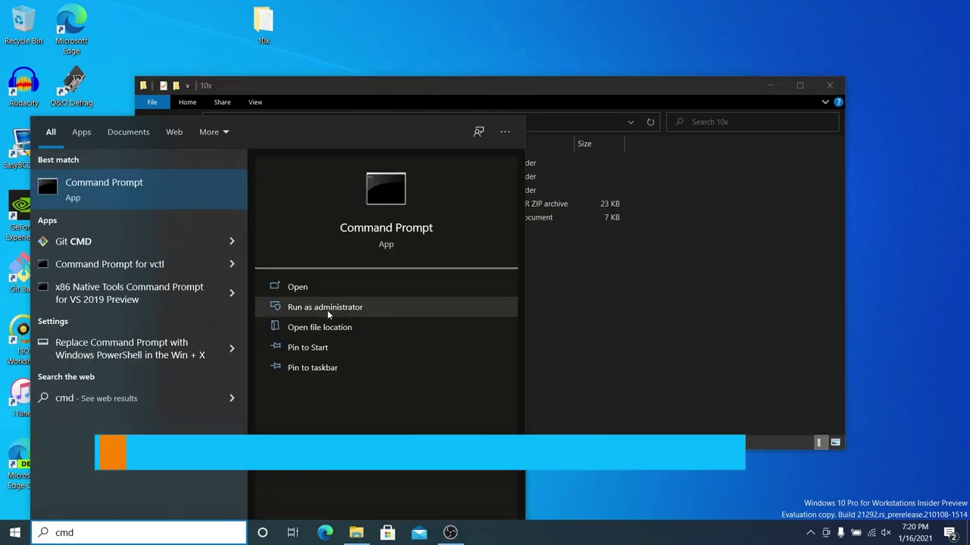
left_click(327, 308)
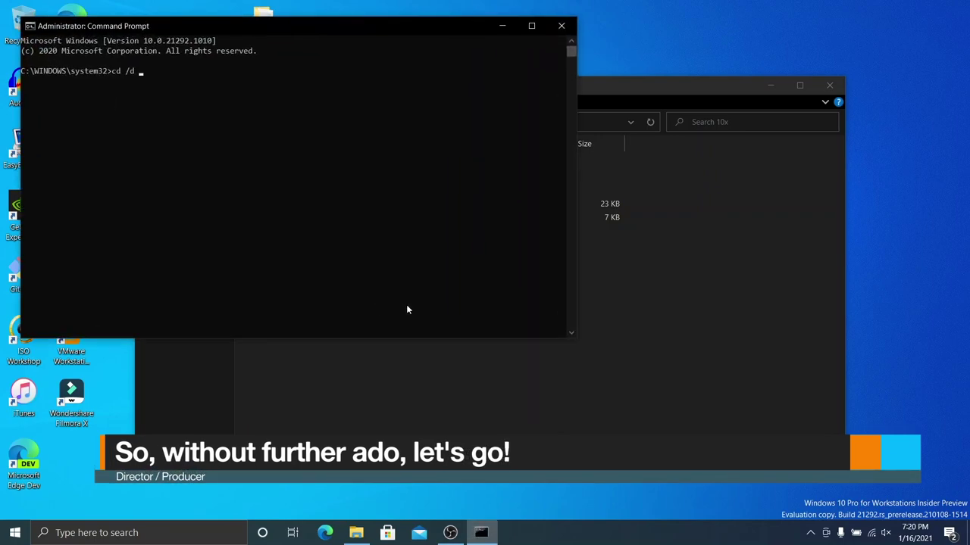
Step: Change into the 10x\UUPdownloader folder and type the UUPDownload.exe Lite command for build 10.0.20250.0
type("cd /d c:\\Users")
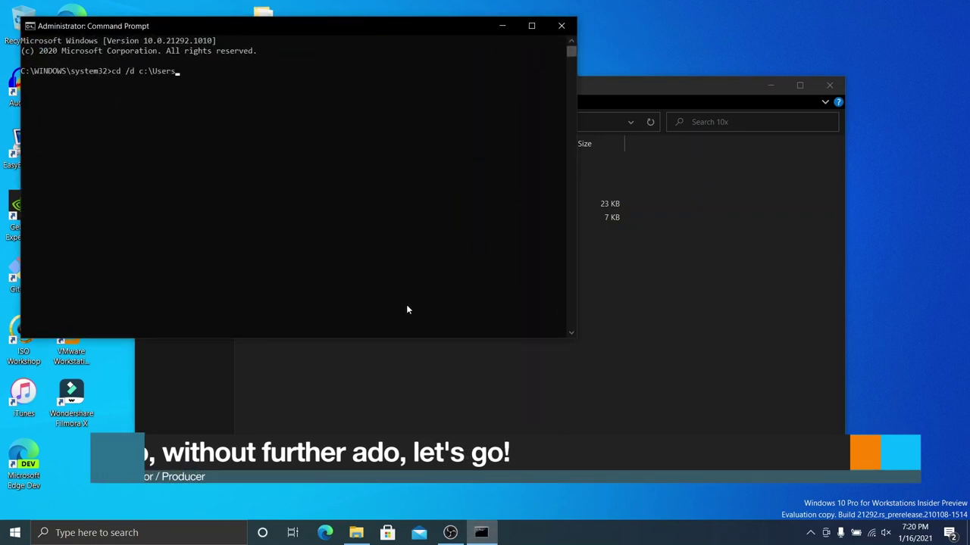
type("\\NTDEV\\Desktop\\10x\\")
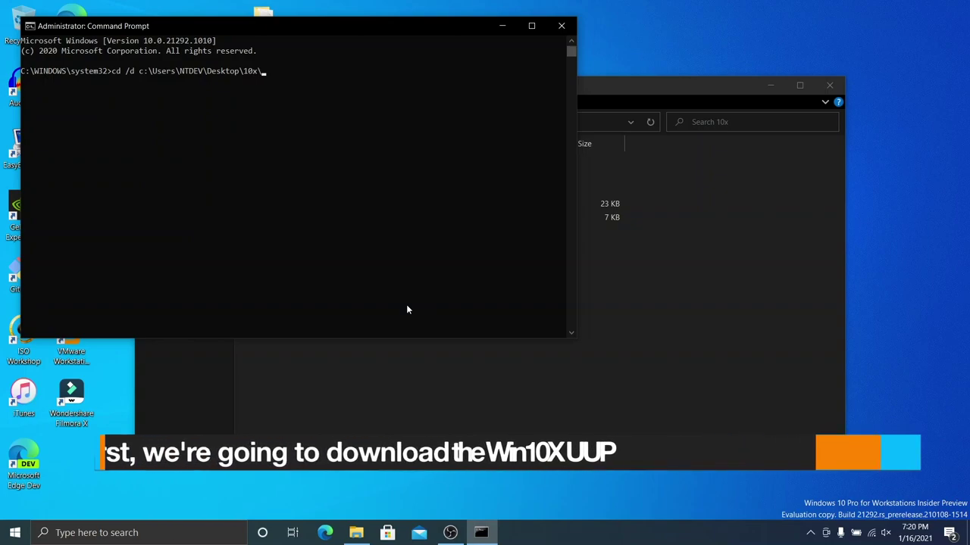
type("UUPdownloader")
key("Return")
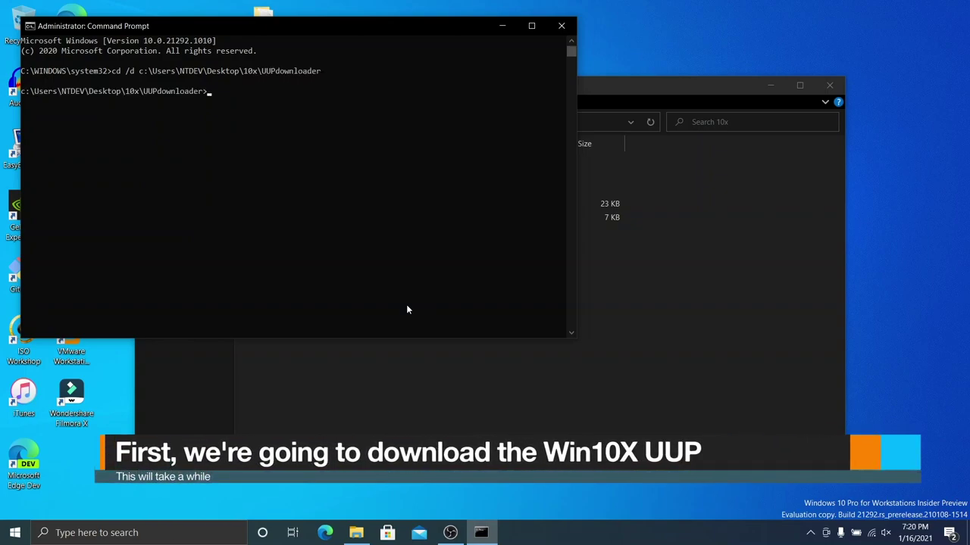
type("uu")
key("Tab")
key("Tab")
key("Tab")
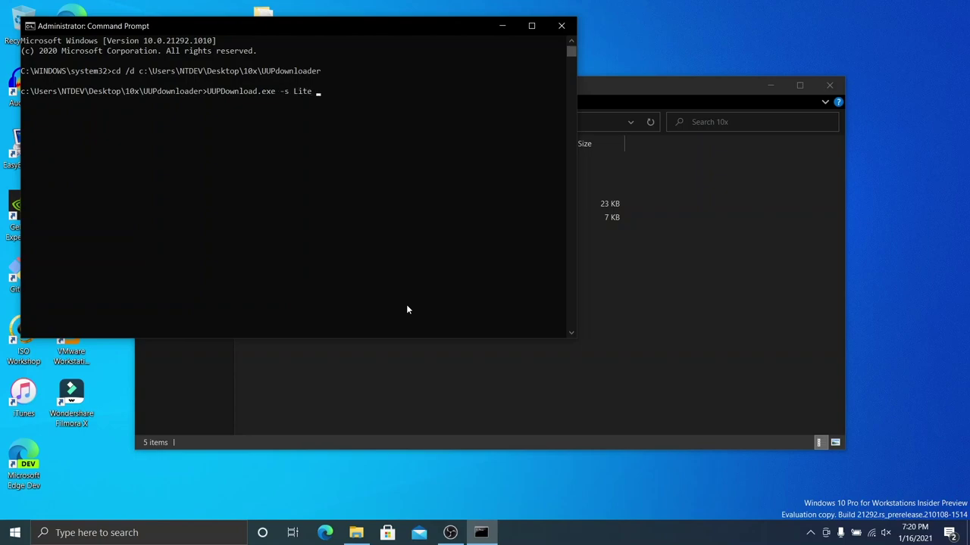
type("10.0.20250.0 -t amd64 -b Dev -r External -c fe_release_10x")
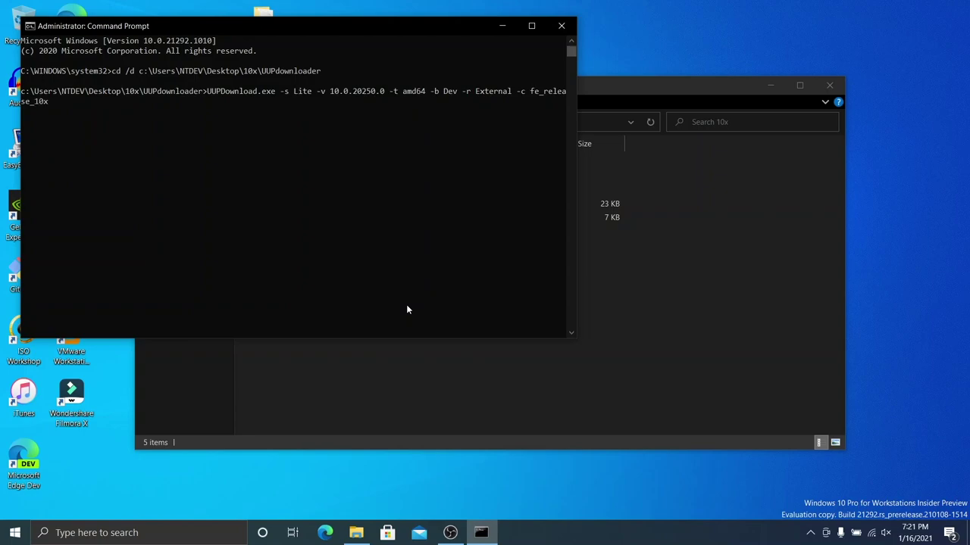
Step: Run UUPDownload.exe until all packages report Completed, then close Command Prompt
key("Return")
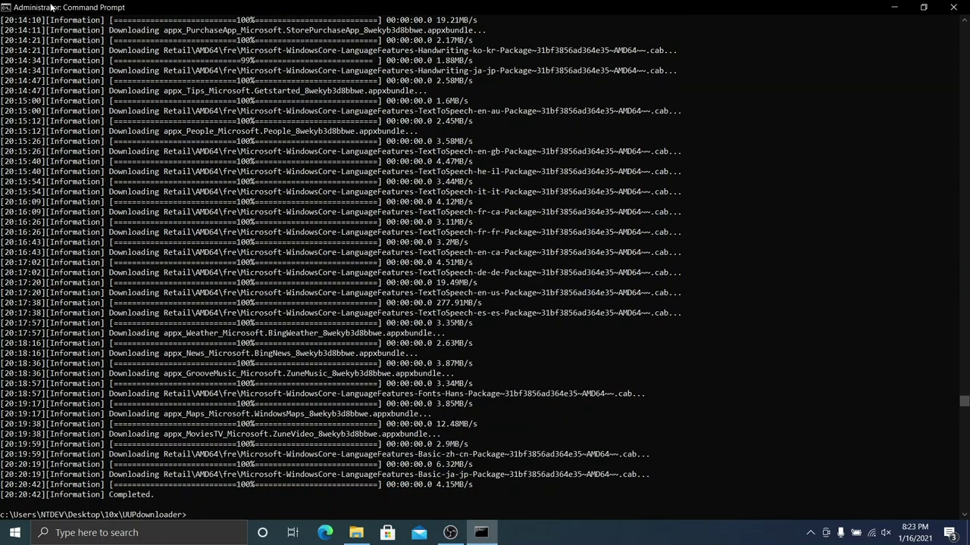
left_click(953, 7)
Step: Go into the downloaded 10.0.20279.1002 fe_release_10x build folder inside 10x\UUPdownloader
left_click(524, 106)
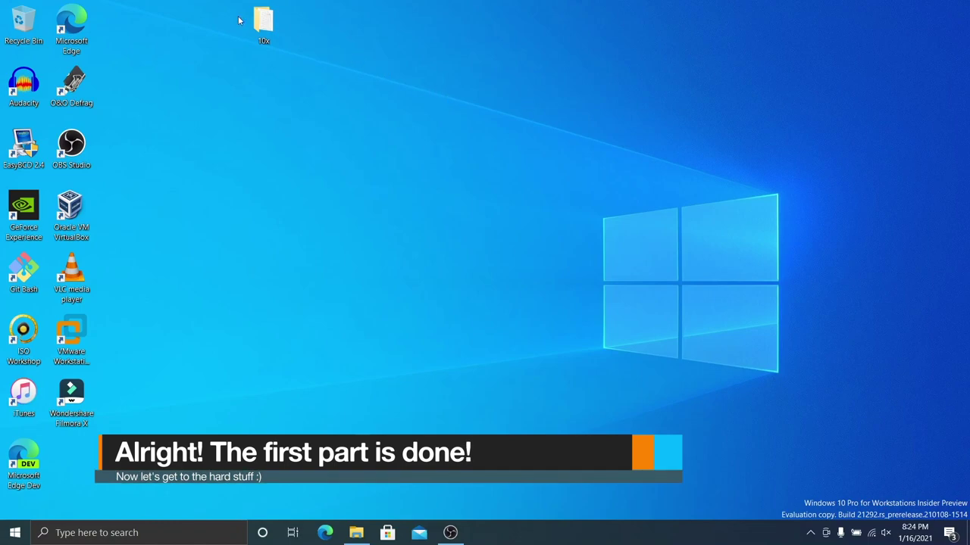
double_click(264, 24)
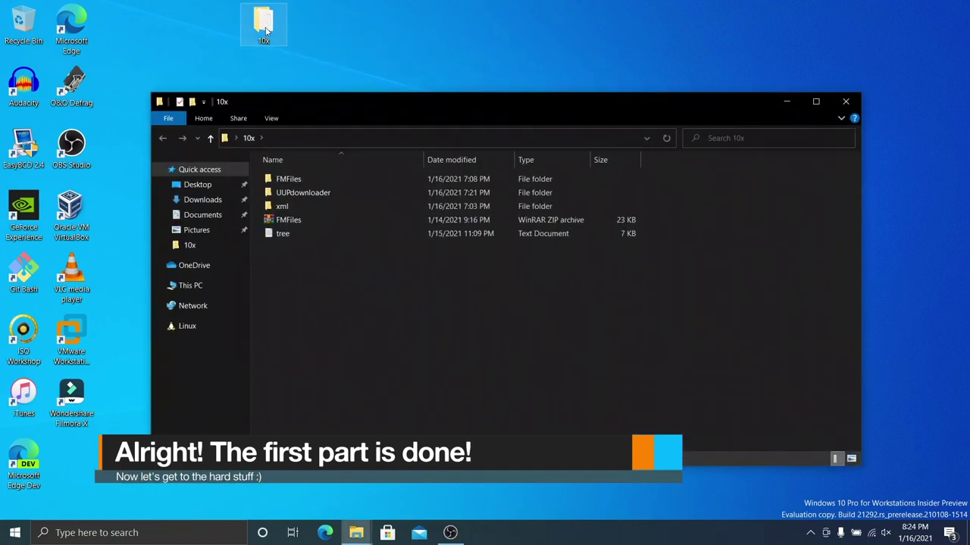
double_click(328, 191)
left_click(302, 181)
double_click(359, 178)
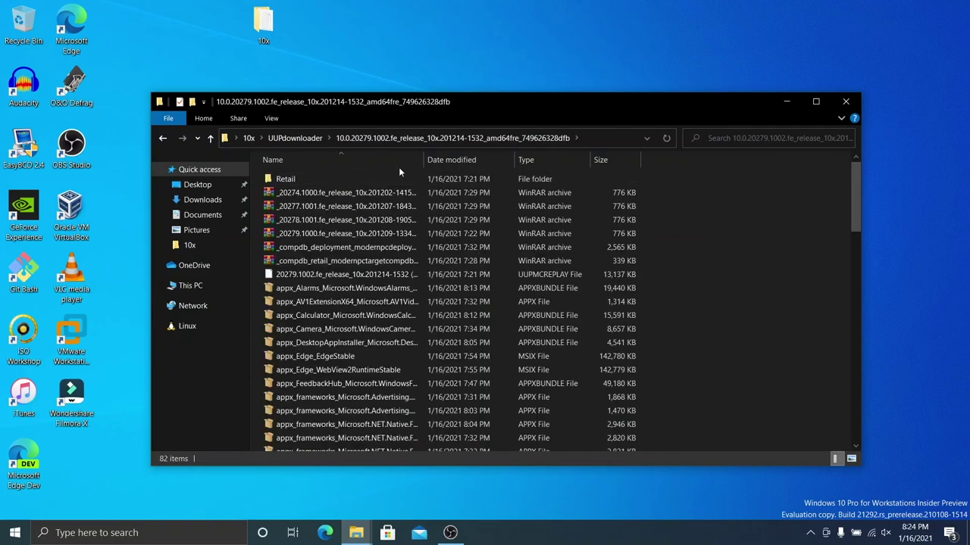
scroll(401, 237, "down", 2)
scroll(401, 236, "down", 12)
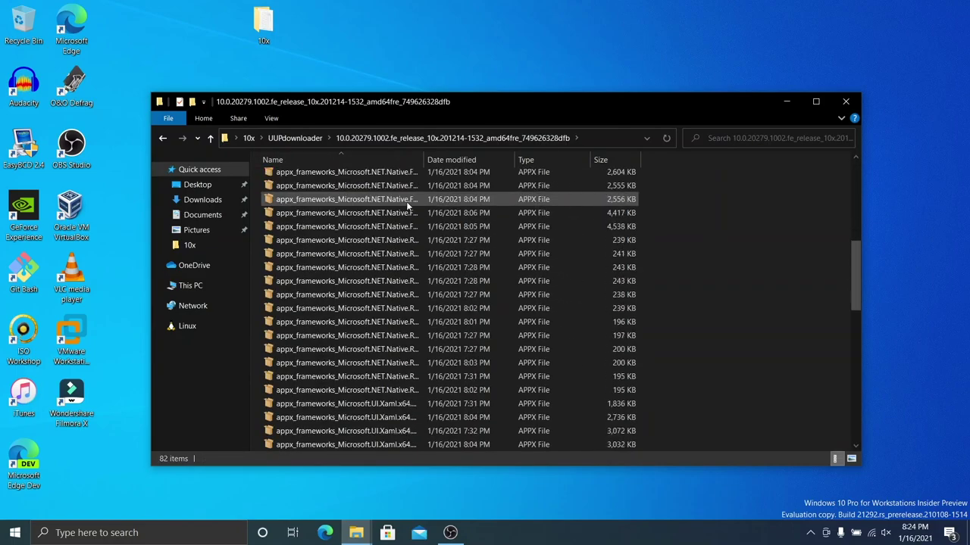
scroll(410, 203, "down", 8)
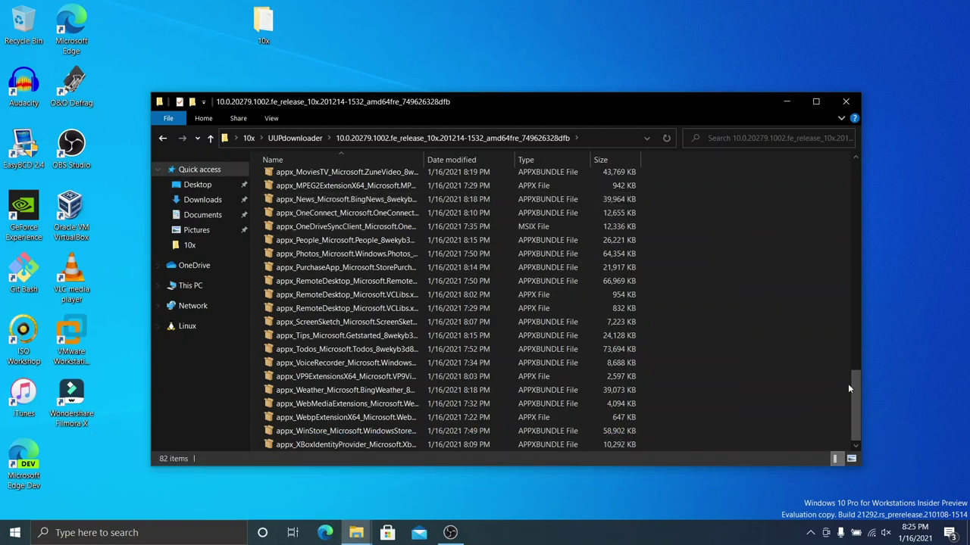
left_click_drag(856, 387, 832, 175)
scroll(814, 247, "up", 20)
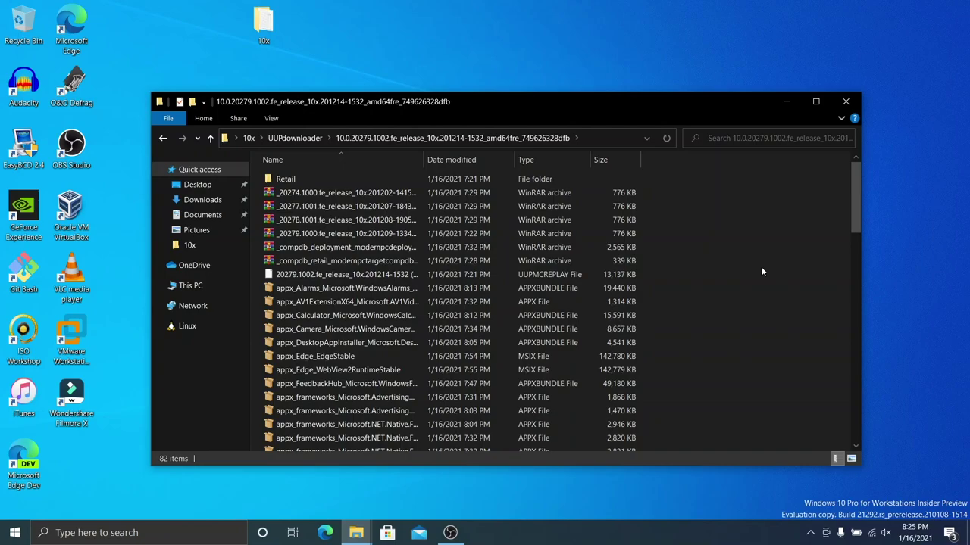
Step: Create an empty appx folder in the build folder, then open 10x in a second window
right_click(761, 268)
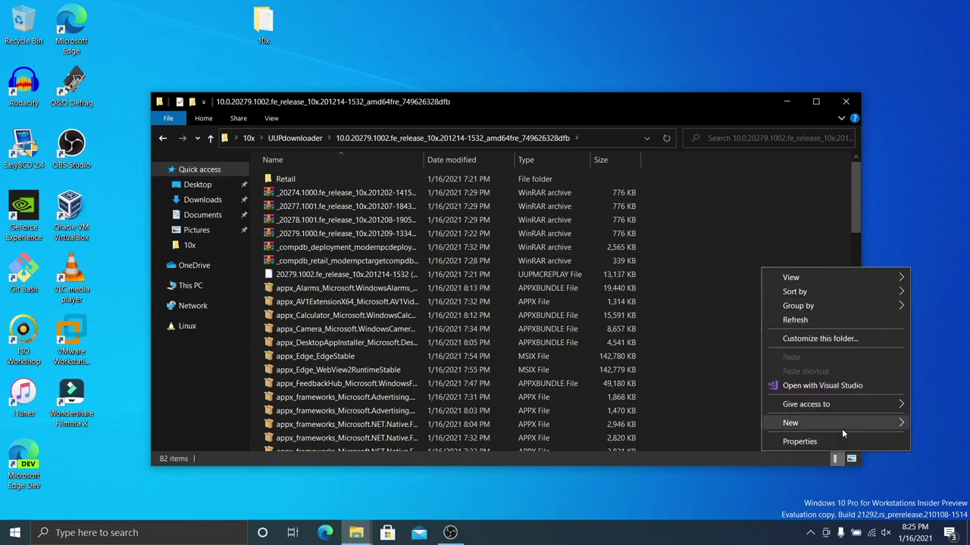
mouse_move(842, 429)
left_click(611, 248)
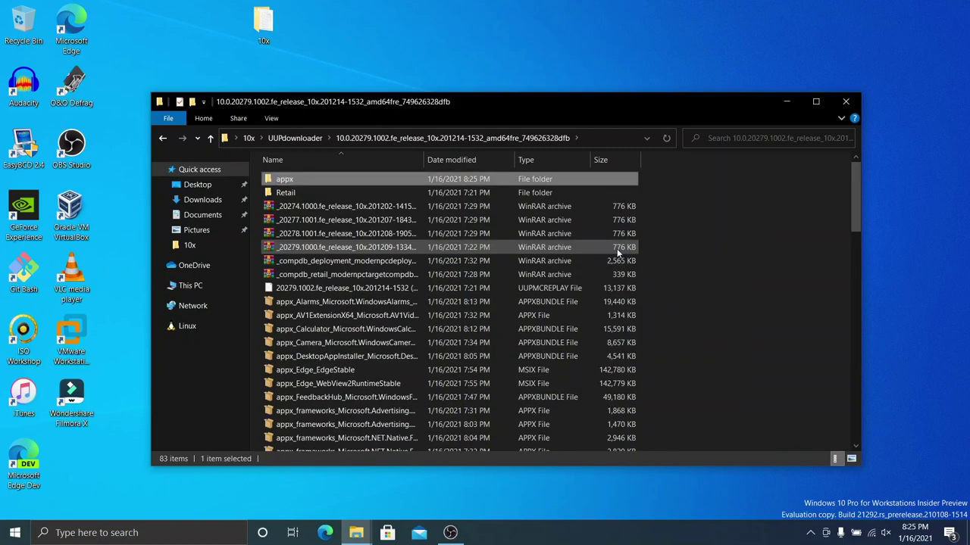
double_click(528, 180)
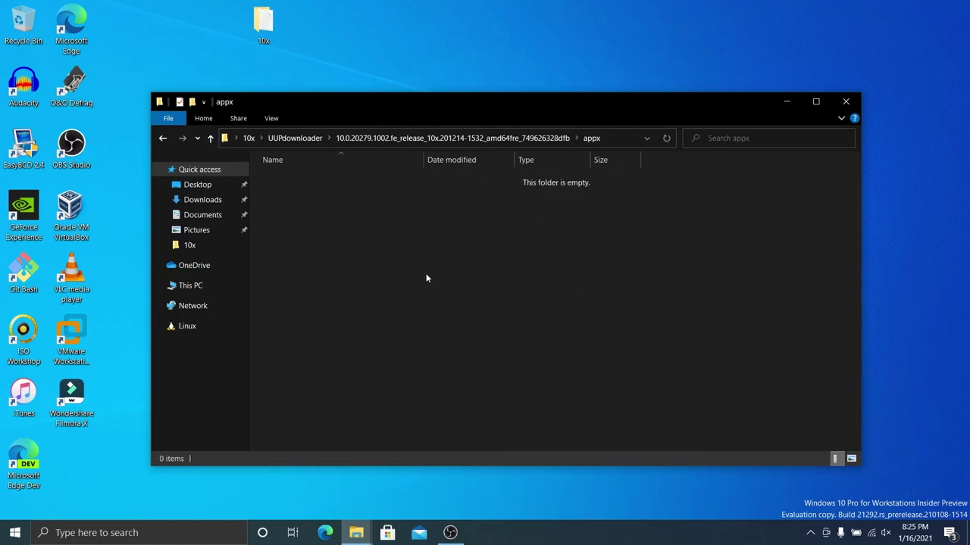
double_click(277, 15)
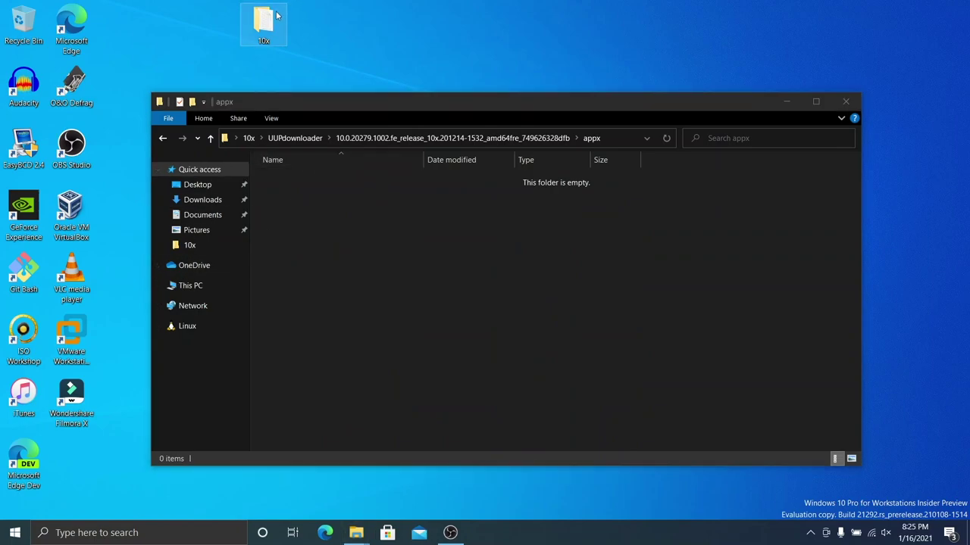
Step: Open tree.txt and snap it to the right half, with the appx folder on the left
double_click(383, 252)
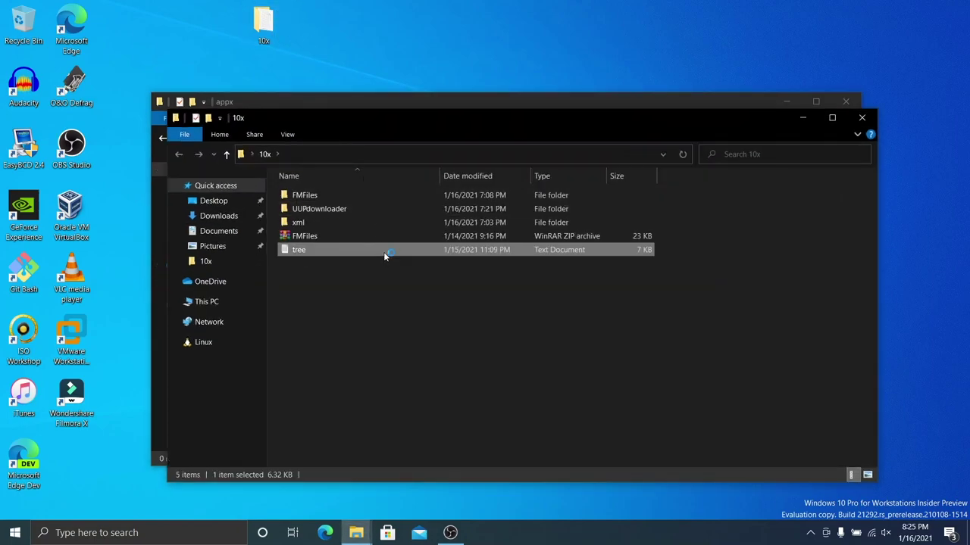
left_click_drag(693, 128, 684, 176)
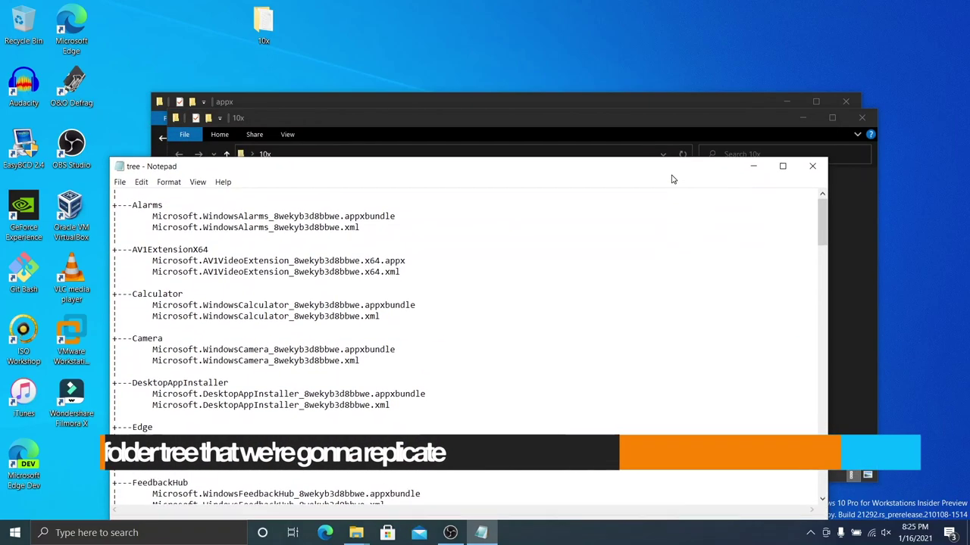
left_click(803, 117)
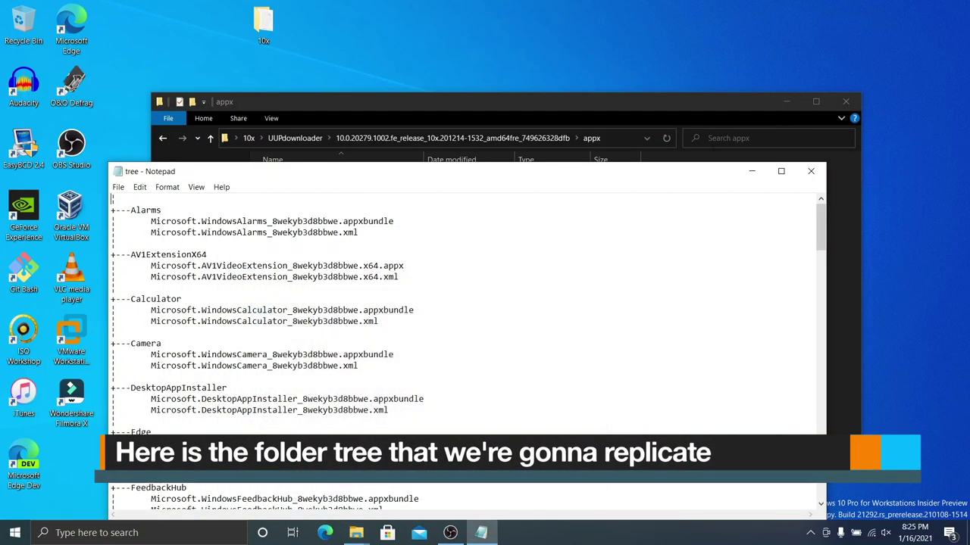
left_click_drag(541, 173, 969, 151)
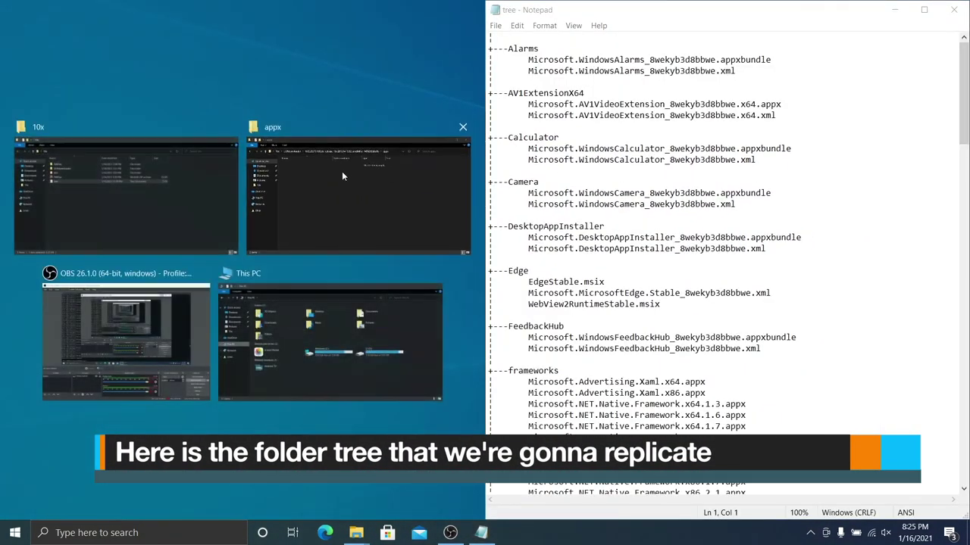
left_click(342, 176)
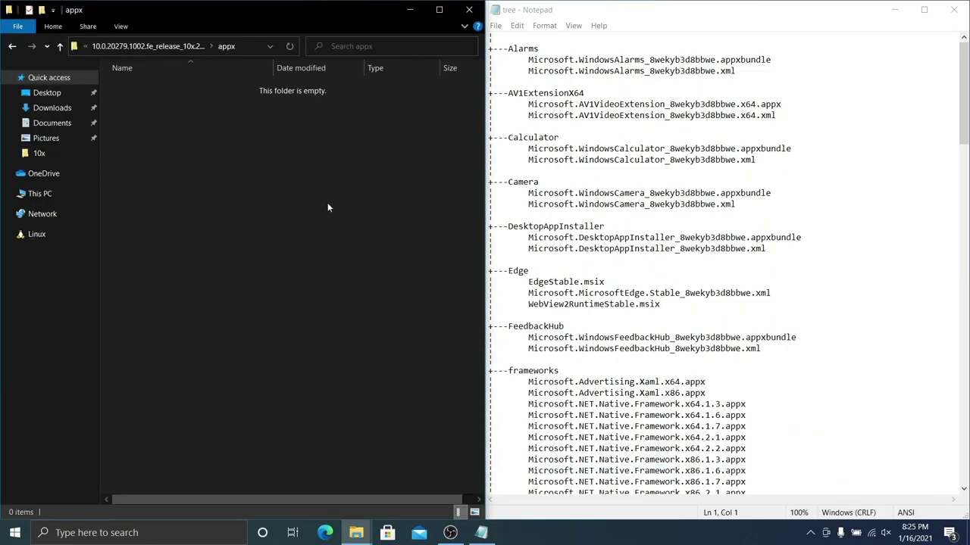
Step: Create folders Alarms, AV1ExtensionX64 and Calculator in appx
right_click(255, 167)
mouse_move(348, 334)
left_click(473, 335)
type("Alarms")
key("Return")
right_click(218, 217)
mouse_move(318, 385)
left_click(426, 207)
type("AV1ExtensionX64")
key("Return")
right_click(318, 219)
left_click(472, 212)
type("Calculator")
key("Return")
Step: Add folders Camera, DesktopAppInstaller and Edge
right_click(372, 263)
mouse_move(435, 433)
left_click(485, 257)
type("Camera")
key("Return")
right_click(302, 257)
mouse_move(388, 433)
left_click(474, 270)
type("DesktopAppInstaller")
key("Return")
right_click(353, 283)
left_click(524, 287)
type("Edge")
key("Return")
Step: Cancel an accidental shortcut wizard, then add folders FeedbackHub, Frameworks and GetHelp
right_click(365, 271)
left_click(530, 453)
key("Escape")
right_click(246, 178)
left_click(412, 348)
type("FeedbackHub")
key("Return")
right_click(217, 190)
left_click(383, 356)
type("Frameworks")
key("Return")
scroll(766, 263, "down", 12)
right_click(270, 228)
left_click(454, 226)
type("GetHelp")
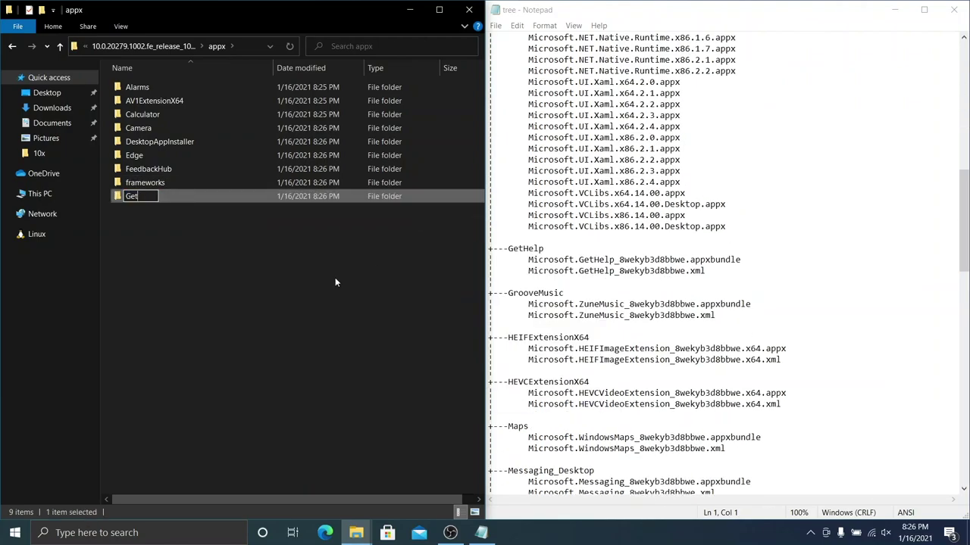
Step: Add folders GrooveMusic, HEIFExtensionX64, HEVCExtensionX64 and Maps
right_click(335, 282)
left_click(507, 270)
type("GrooveMusic")
right_click(241, 296)
left_click(498, 288)
type("HEIFExtension")
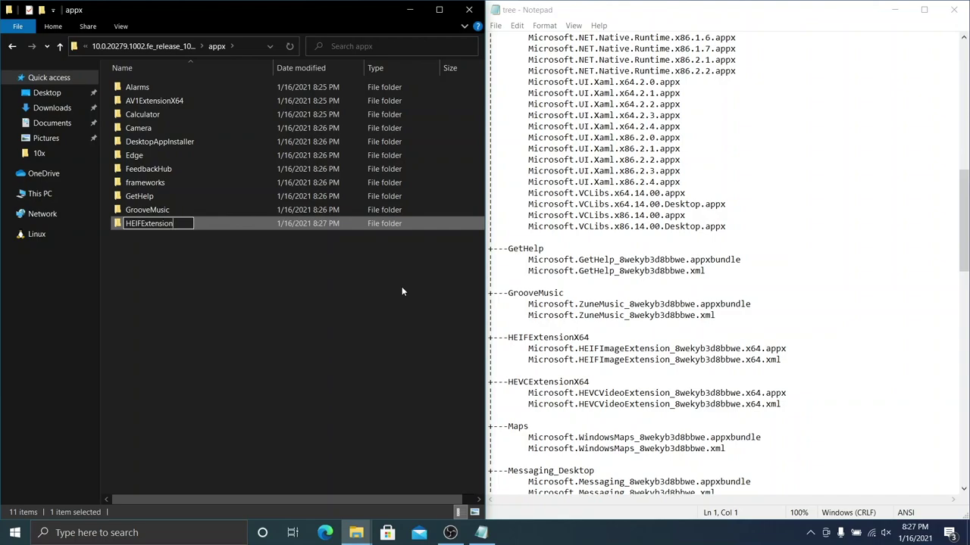
type("X64")
right_click(402, 291)
left_click(598, 281)
type("HEVCExtensionX")
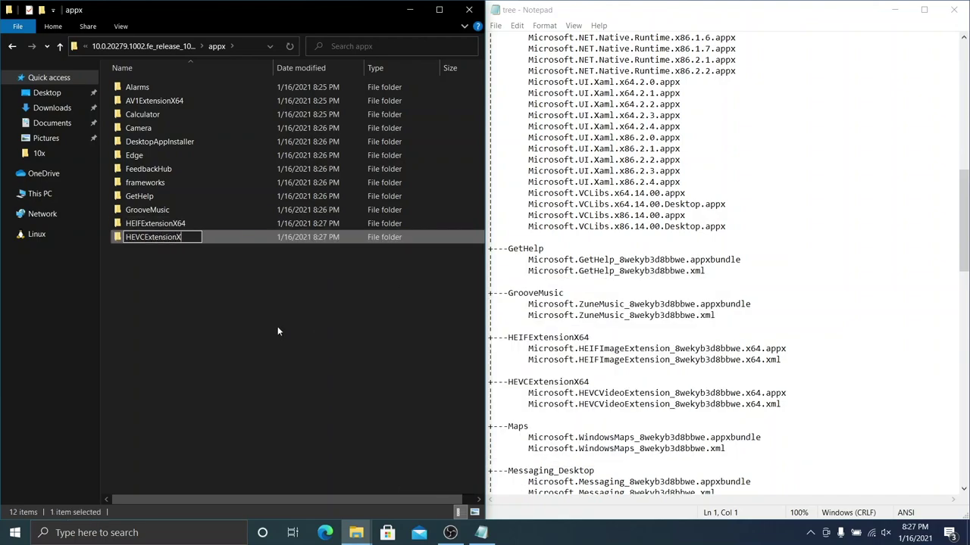
type("64")
right_click(278, 331)
left_click(459, 303)
type("Maps")
Step: Add folders Messaging_Desktop, microsoftwindowsuxcdginbox and MoviesTV
scroll(530, 303, "down", 4)
right_click(223, 319)
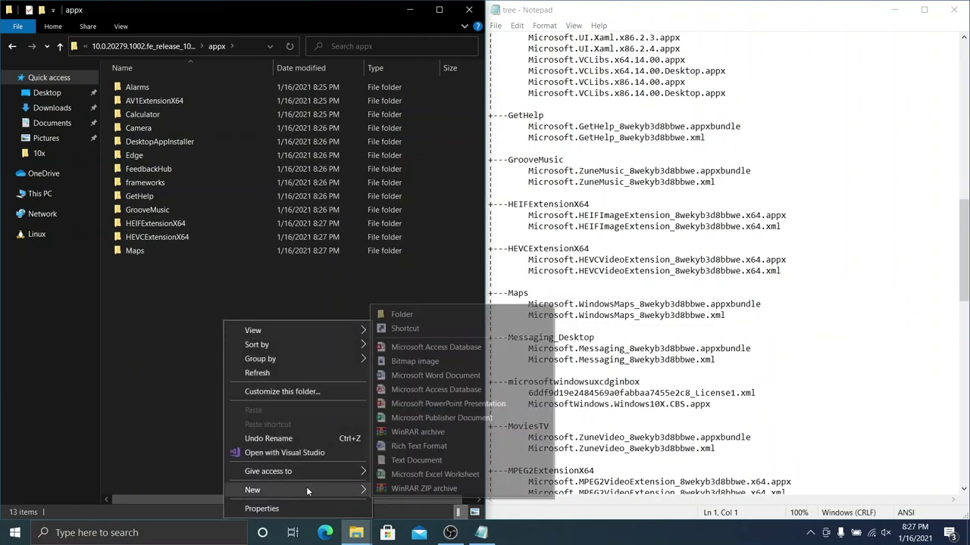
mouse_move(307, 490)
left_click(421, 320)
type("Messaging_Desktop")
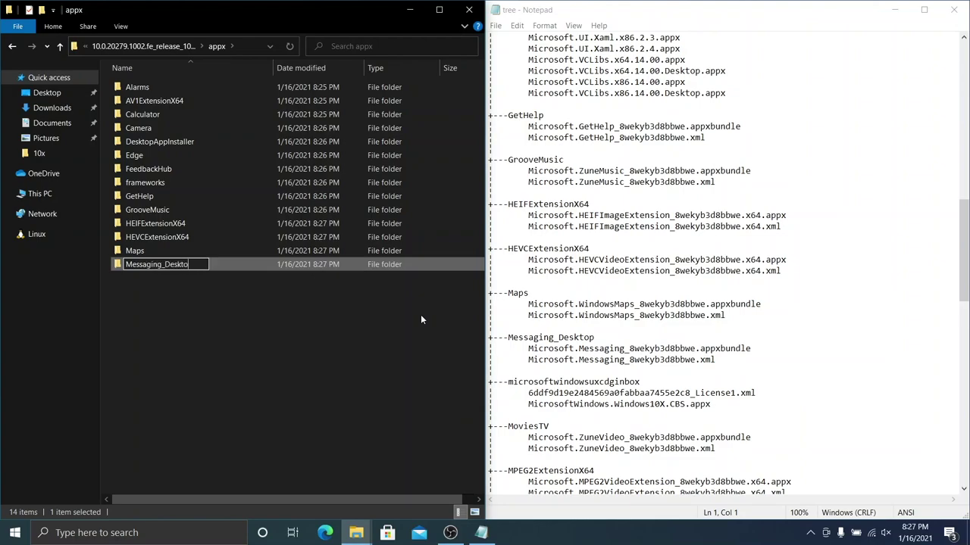
key("Return")
right_click(420, 315)
mouse_move(490, 489)
left_click(603, 308)
type("microsoftwindowsuxcdginbox")
key("Return")
right_click(259, 364)
mouse_move(342, 325)
left_click(423, 337)
type("MoviesTV")
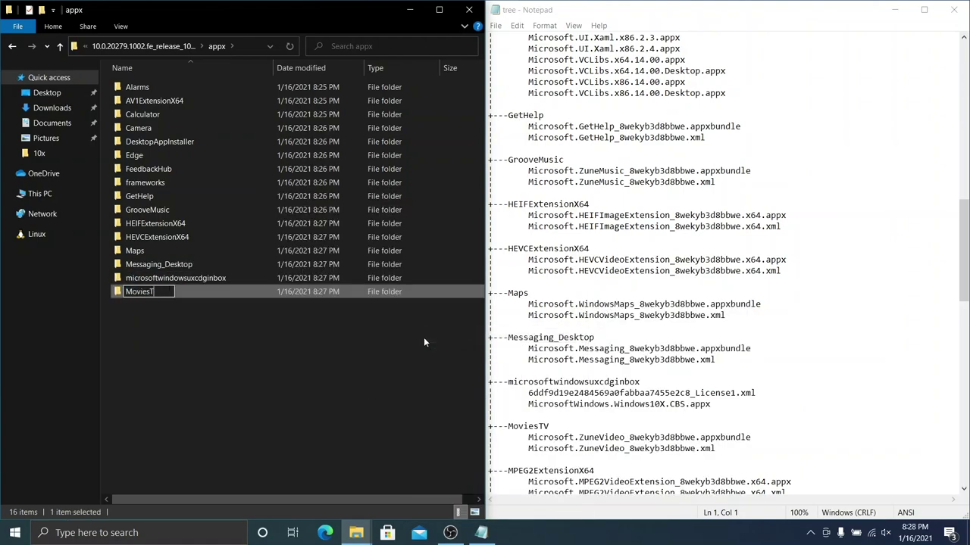
key("Return")
Step: Add folders MPEGExtensionX64, News and OneConnect
right_click(340, 341)
mouse_move(385, 314)
left_click(523, 313)
type("MPEGExtensionX64")
key("Return")
scroll(682, 303, "down", 7)
right_click(347, 337)
mouse_move(401, 325)
left_click(530, 324)
type("News")
key("Return")
right_click(304, 194)
left_click(542, 190)
type("OneConnect")
key("Return")
Step: Add folders OneDriveSyncClient, People and Photos
right_click(180, 194)
mouse_move(250, 361)
left_click(394, 189)
type("OneDriveSyncClient")
key("Return")
right_click(328, 164)
left_click(515, 333)
type("People")
key("Return")
right_click(229, 218)
left_click(406, 207)
type("Photos")
key("Return")
Step: Add folders PurchaseApp, RemoteDesktop, ScreenSketch and Tips
right_click(313, 444)
left_click(492, 238)
scroll(618, 342, "down", 12)
type("PurchaseApp")
key("Return")
right_click(361, 430)
left_click(604, 226)
type("Rem")
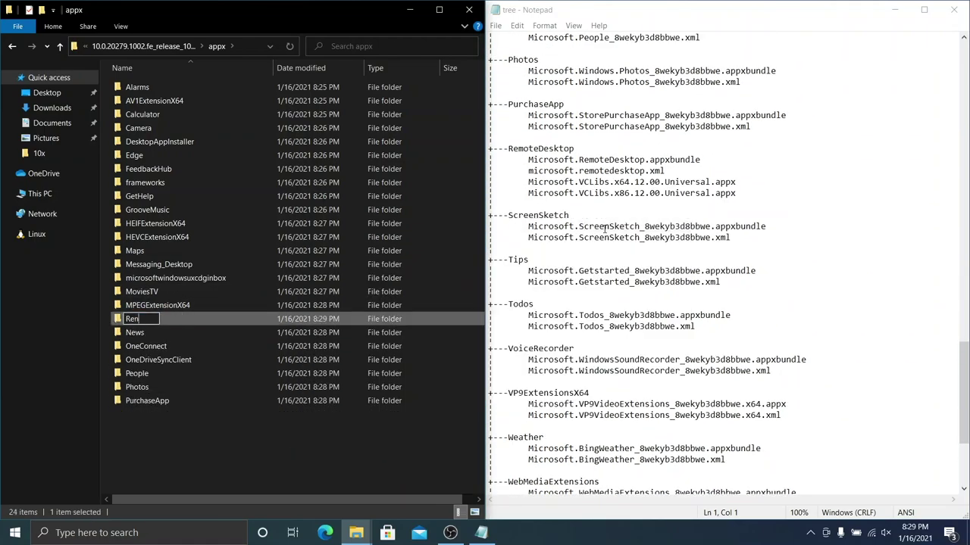
type("oteDesktop")
key("Return")
right_click(326, 428)
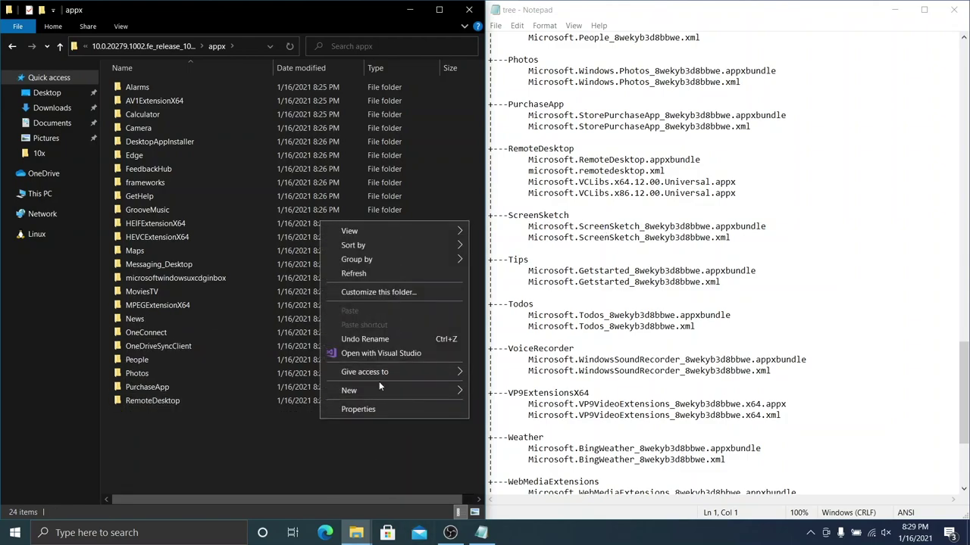
type("wfScreenSketch")
key("Return")
right_click(411, 455)
left_click(599, 258)
type("Tips")
key("Return")
Step: Add folders Todos, VoiceRecorder, VP9ExtensionsX64 and Weather
right_click(408, 463)
left_click(609, 271)
type("Todos")
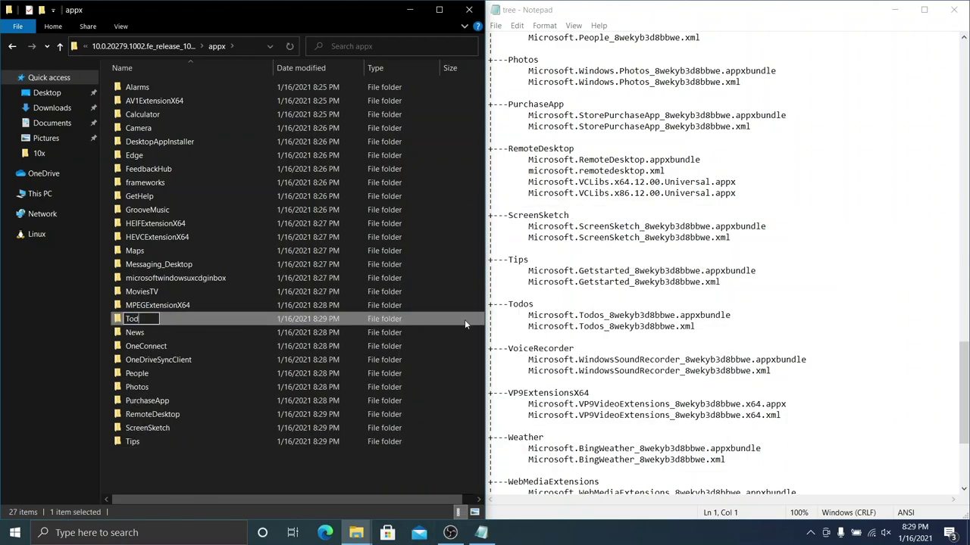
key("Return")
scroll(606, 341, "down", 5)
right_click(263, 480)
left_click(517, 277)
type("VoiceRecord")
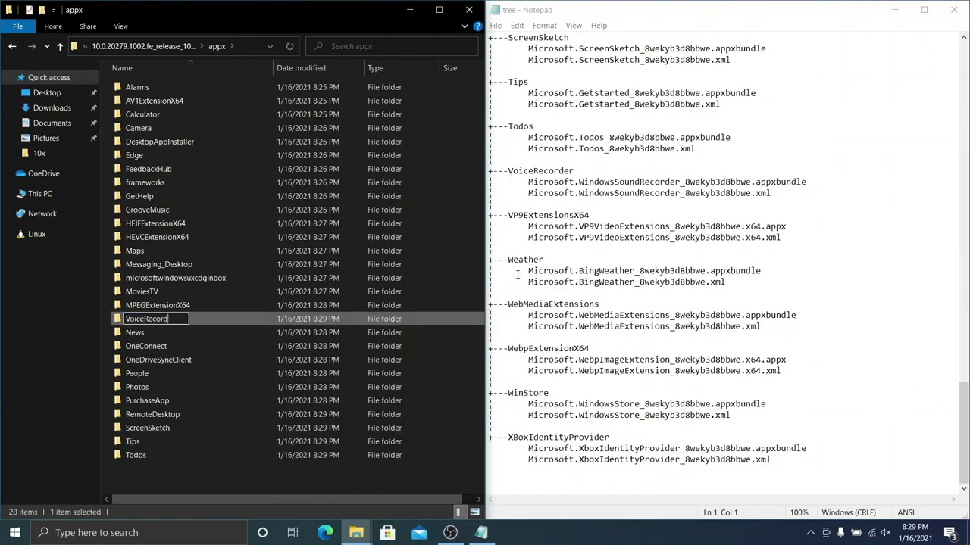
type("er")
key("Return")
right_click(414, 475)
left_click(687, 267)
type("VP9Extensions")
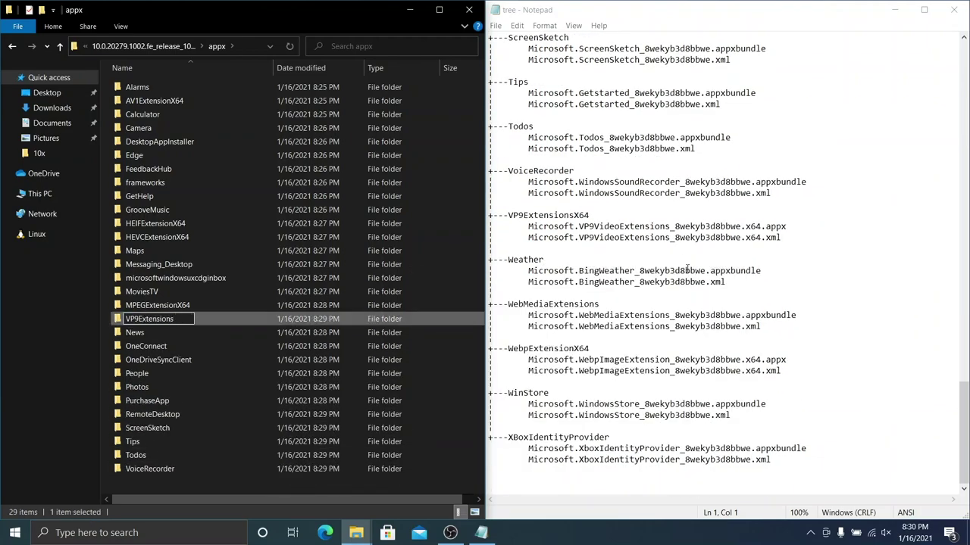
type("X64")
key("Return")
right_click(322, 485)
left_click(492, 280)
type("Weather")
key("Return")
Step: Pin the ribbon and add folders WebMediaExtensions, WebpExtensionsX64, WinStore and XBoxIdentityProvider
right_click(424, 493)
double_click(53, 25)
left_click(279, 56)
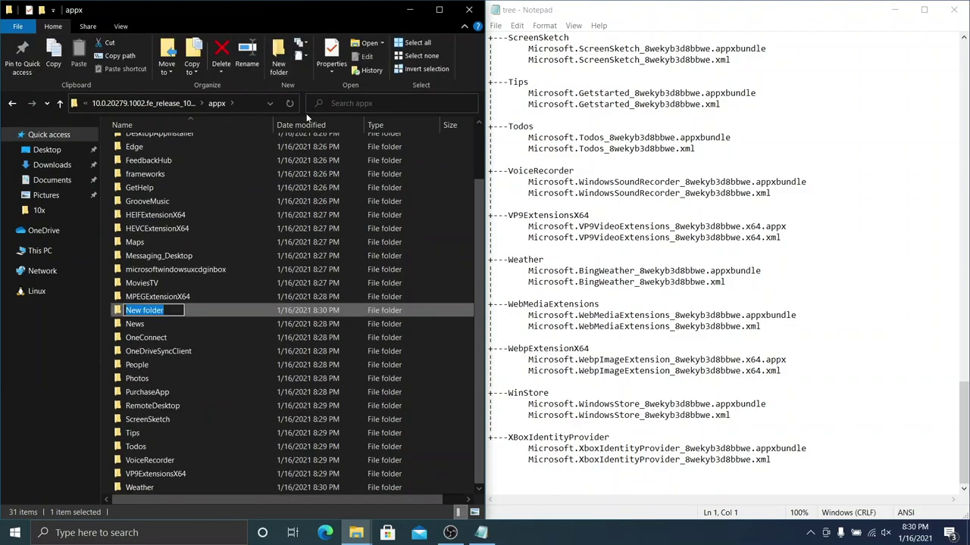
type("WebMediaExtensions")
key("Return")
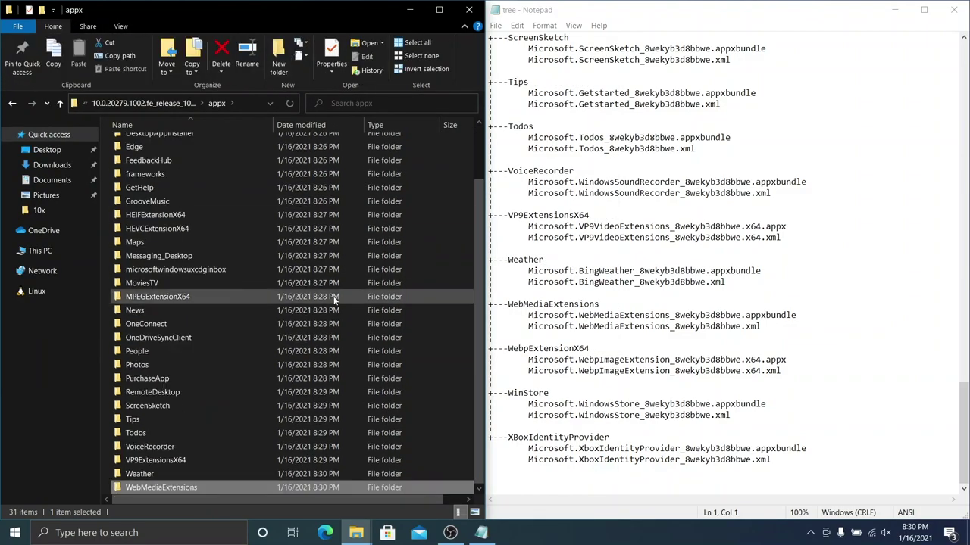
left_click(278, 56)
type("WebpExtensionsX64")
key("Return")
left_click(278, 57)
type("WinStore")
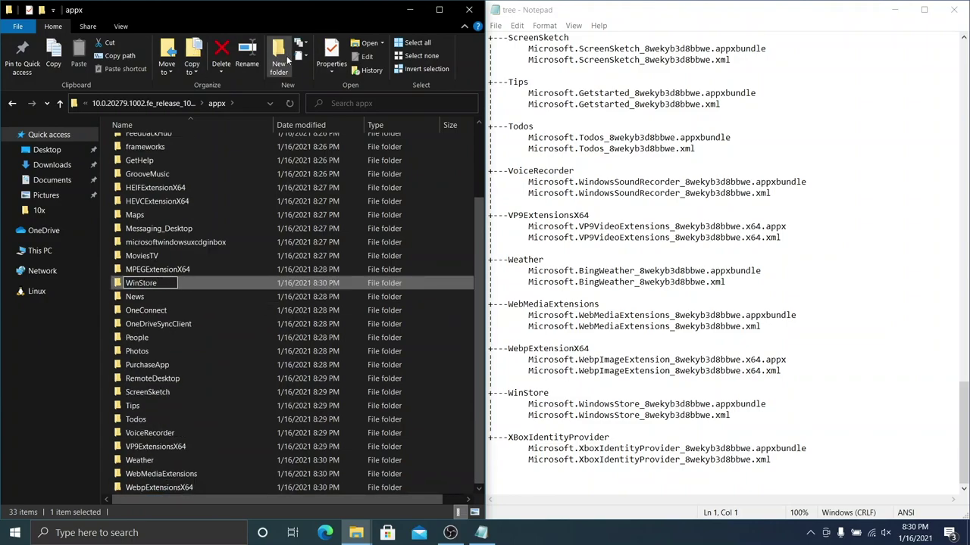
key("Return")
left_click(279, 53)
type("XBoxIdentityProvider")
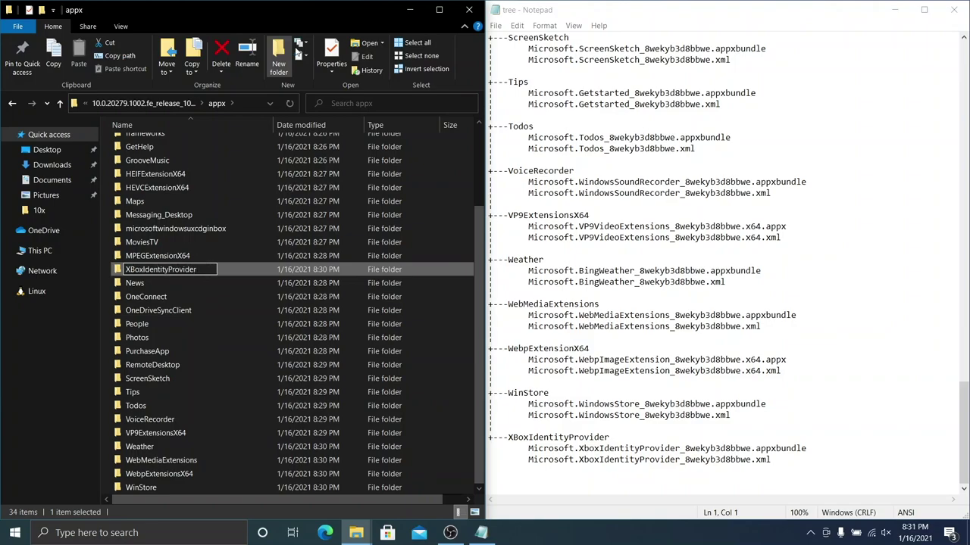
key("Return")
scroll(313, 270, "up", 3)
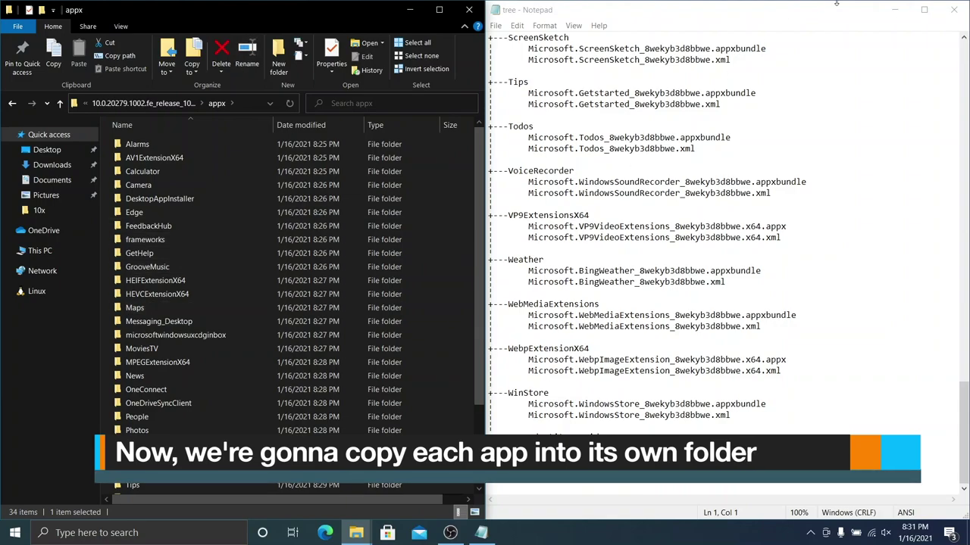
Step: Minimize Notepad and open the 10.0.20279.1002 build folder in 10x > UUPdownloader
left_click(895, 10)
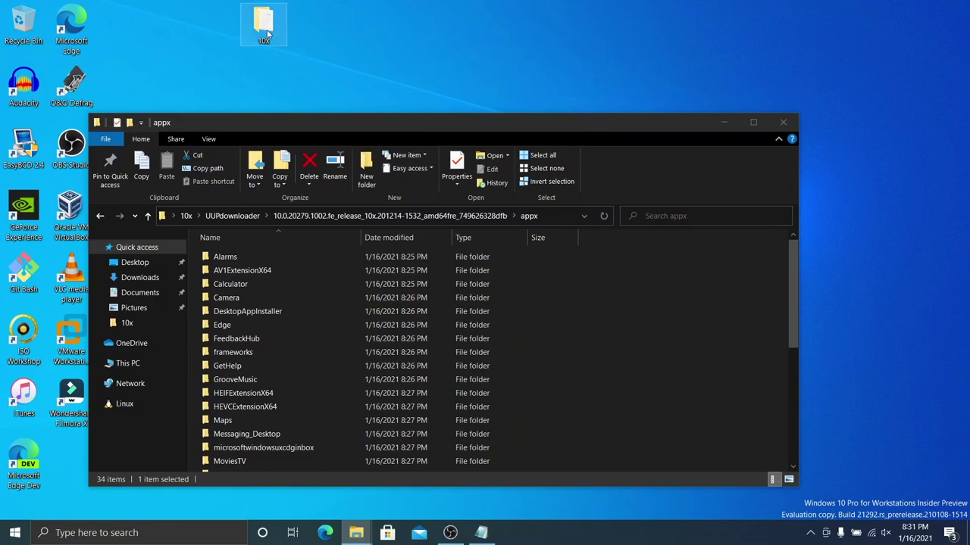
double_click(267, 34)
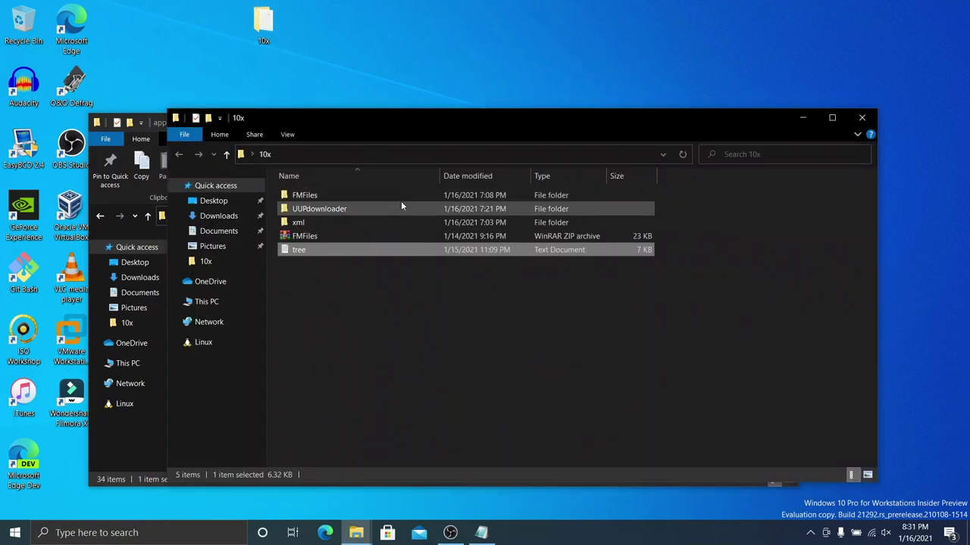
left_click(406, 207)
double_click(405, 206)
double_click(407, 197)
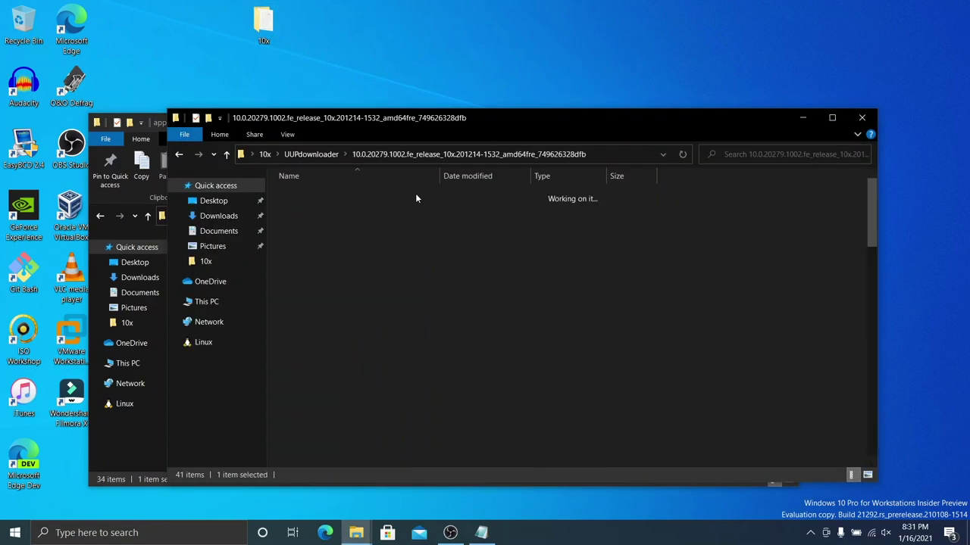
Step: Snap the build folder to the right half with appx on the left, and browse its packages
left_click_drag(530, 119, 968, 126)
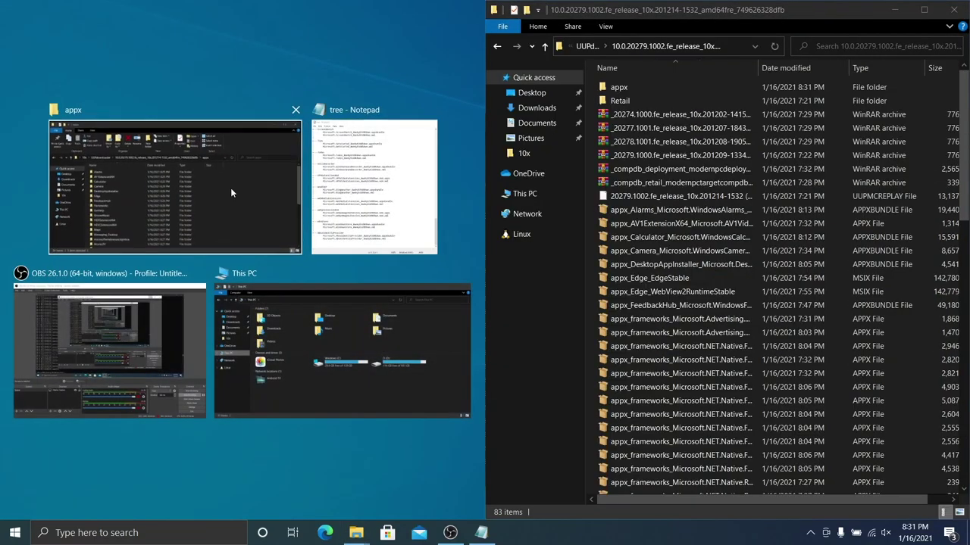
left_click(230, 188)
scroll(788, 203, "down", 2)
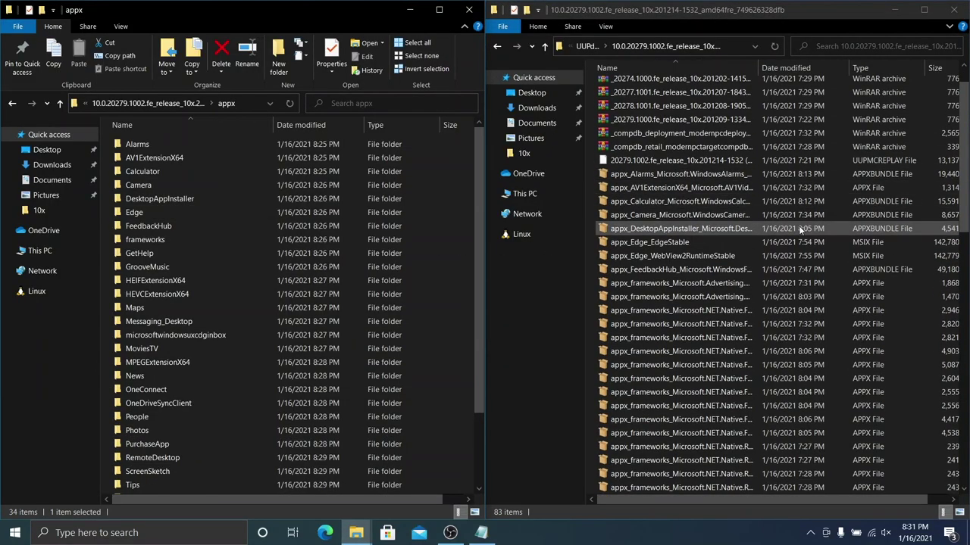
scroll(784, 196, "down", 1)
scroll(339, 208, "down", 3)
scroll(338, 208, "up", 3)
scroll(788, 280, "down", 10)
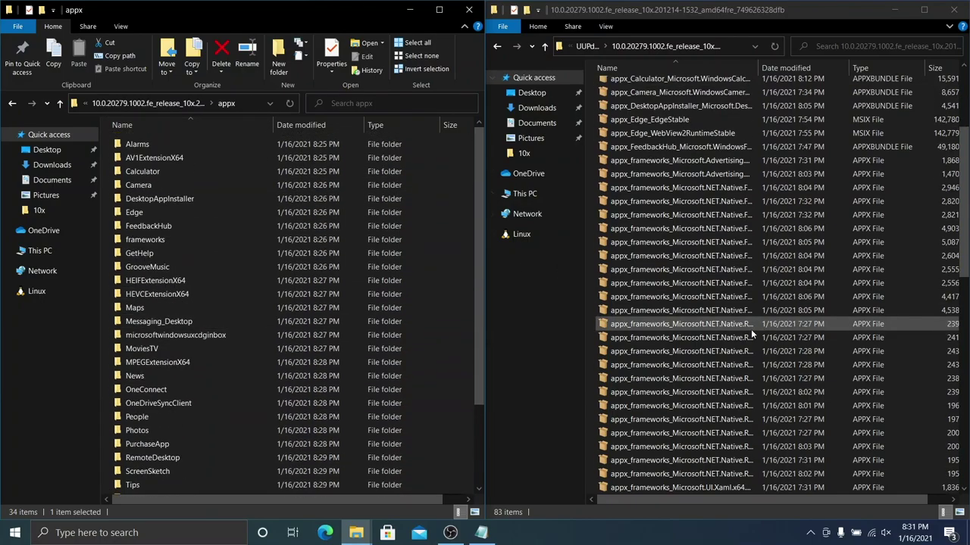
scroll(776, 346, "down", 1)
scroll(778, 335, "up", 12)
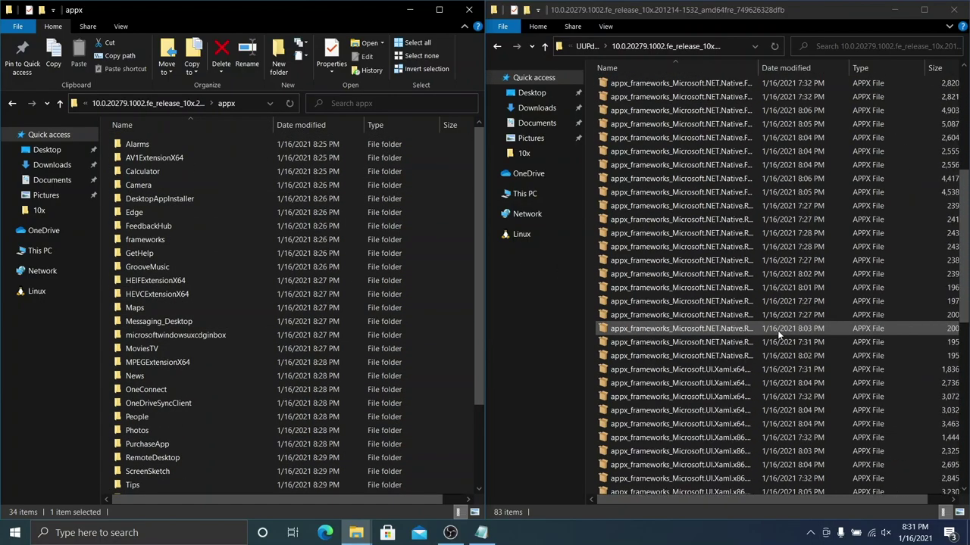
scroll(778, 335, "up", 3)
Step: Move the Alarms, AV1, Calculator, Camera, DesktopAppInstaller and both Edge packages into their folders
left_click(616, 211)
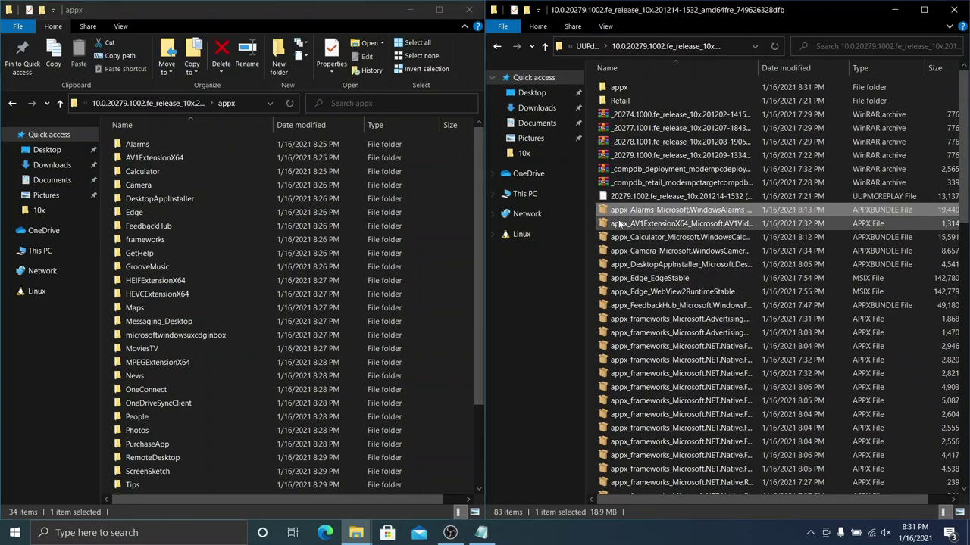
left_click_drag(179, 135, 179, 143)
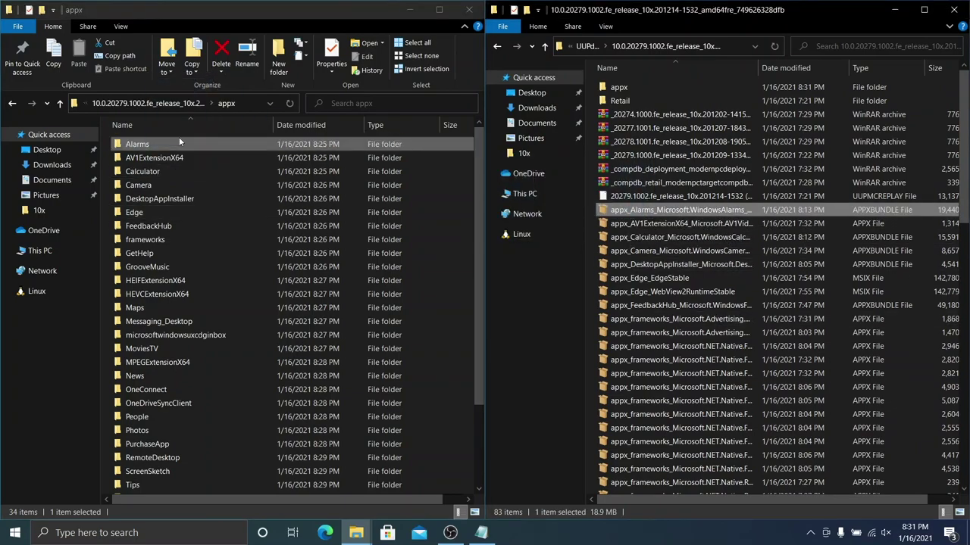
left_click_drag(671, 216, 195, 159)
left_click_drag(746, 210, 258, 171)
left_click_drag(650, 213, 192, 186)
left_click_drag(687, 214, 237, 200)
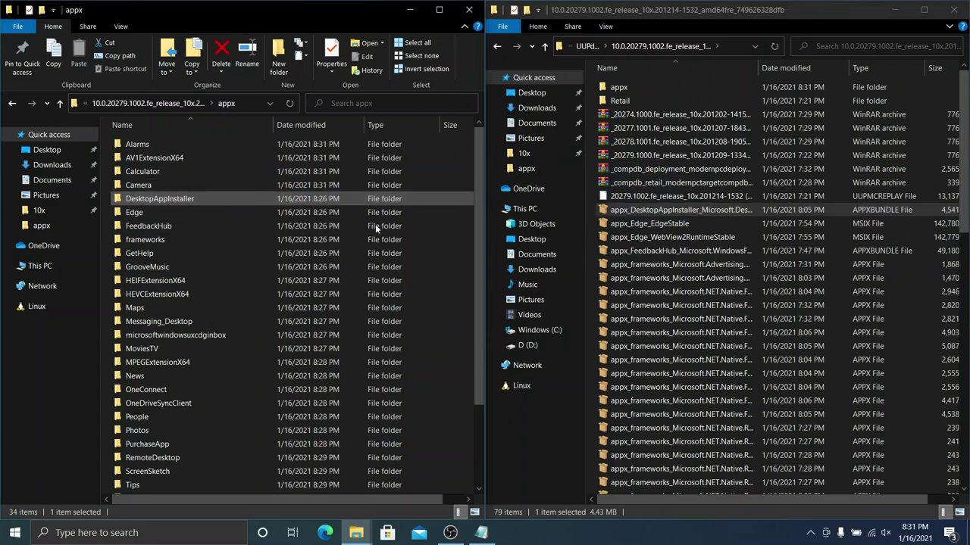
left_click_drag(649, 209, 201, 213)
left_click_drag(762, 209, 204, 234)
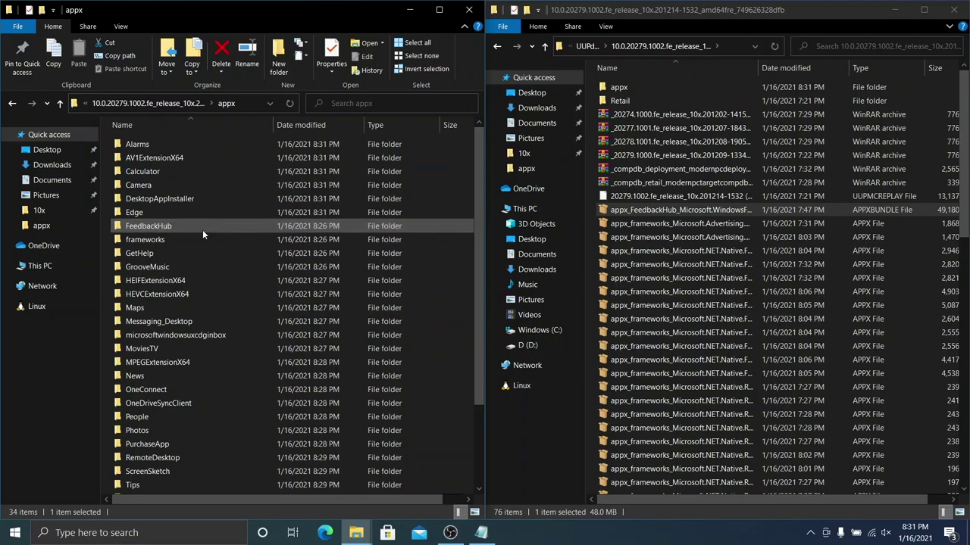
Step: Move all framework packages into frameworks, then GetHelp, GrooveMusic and HEIF packages into their folders
left_click_drag(592, 212, 851, 331)
left_click_drag(807, 263, 322, 241)
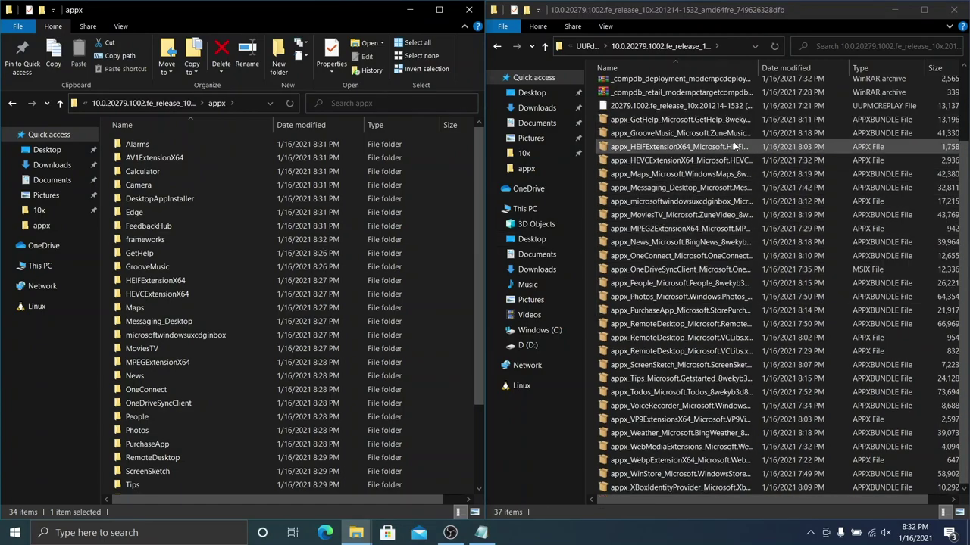
left_click_drag(682, 120, 247, 260)
left_click_drag(740, 131, 342, 267)
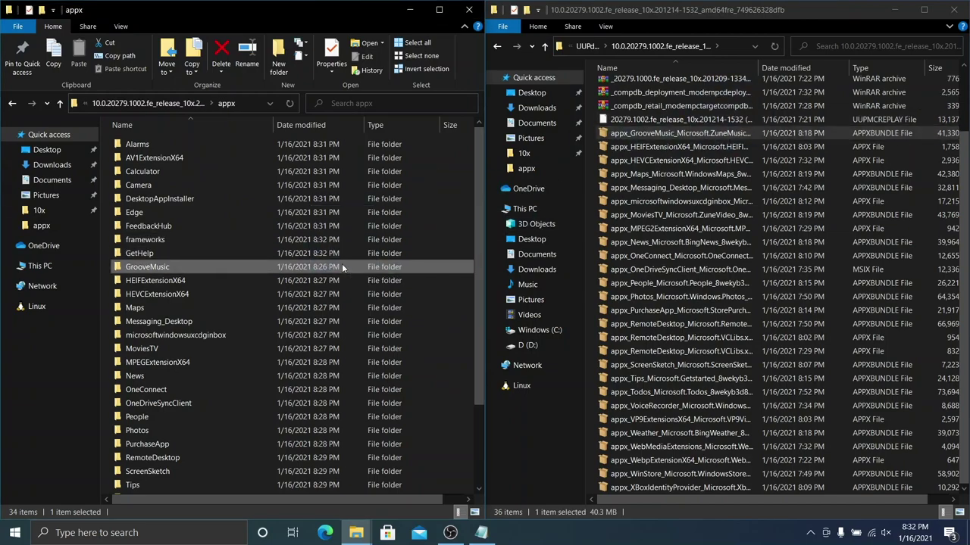
left_click_drag(664, 147, 258, 281)
Step: Move the HEVC, Maps, Messaging, uxcdginbox, MoviesTV and MPEG2 packages into their matching folders
left_click(719, 161)
left_click_drag(399, 274, 379, 294)
left_click_drag(368, 241, 394, 306)
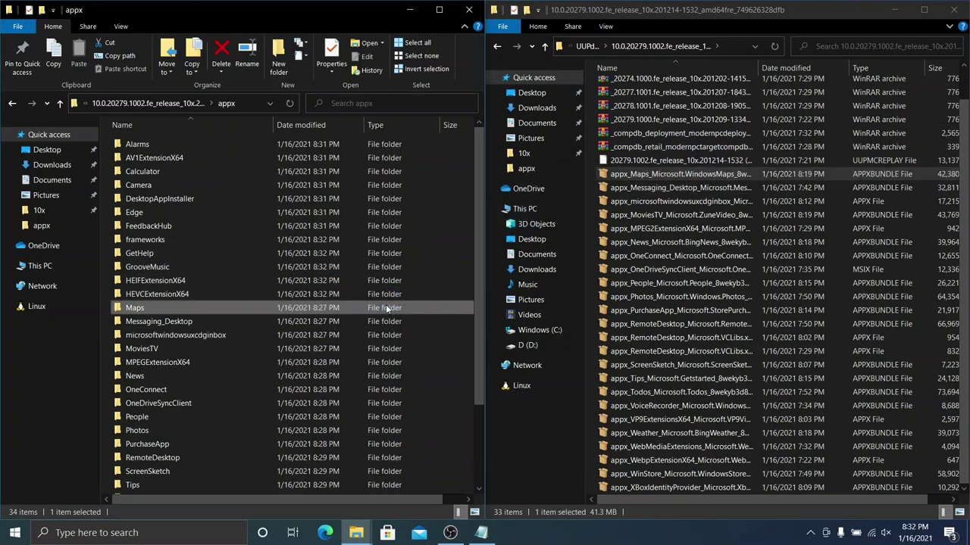
left_click_drag(649, 188, 303, 322)
left_click_drag(650, 200, 334, 335)
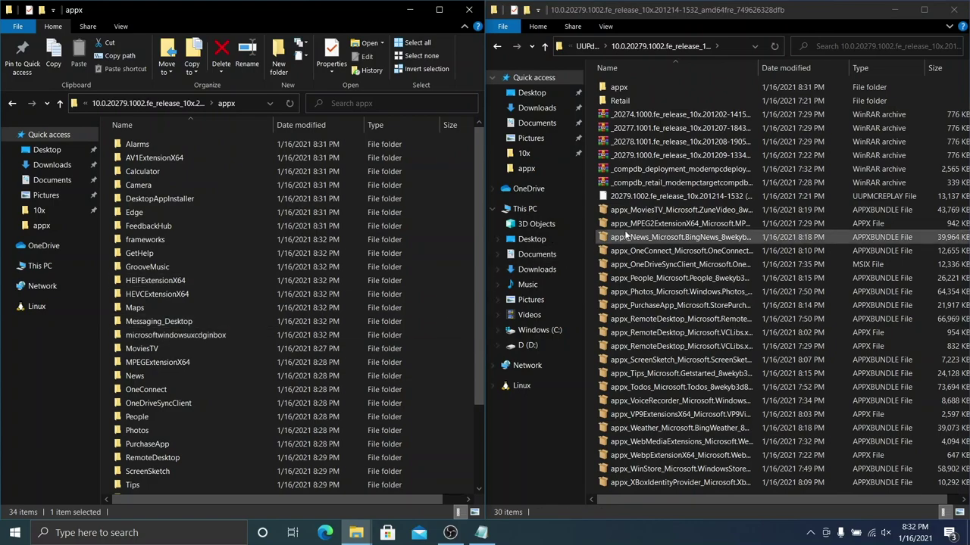
left_click_drag(667, 210, 311, 353)
left_click_drag(637, 212, 369, 353)
Step: Move the News, OneConnect, OneDriveSyncClient, People, Photos and PurchaseApp packages into their folders
left_click_drag(674, 212, 422, 378)
left_click_drag(473, 336, 473, 336)
left_click_drag(649, 212, 334, 397)
left_click_drag(674, 209, 405, 405)
left_click_drag(644, 212, 402, 426)
left_click_drag(700, 210, 371, 438)
left_click_drag(682, 210, 375, 455)
Step: Check the RemoteDesktop folder and move both RemoteDesktop packages into it
key("End")
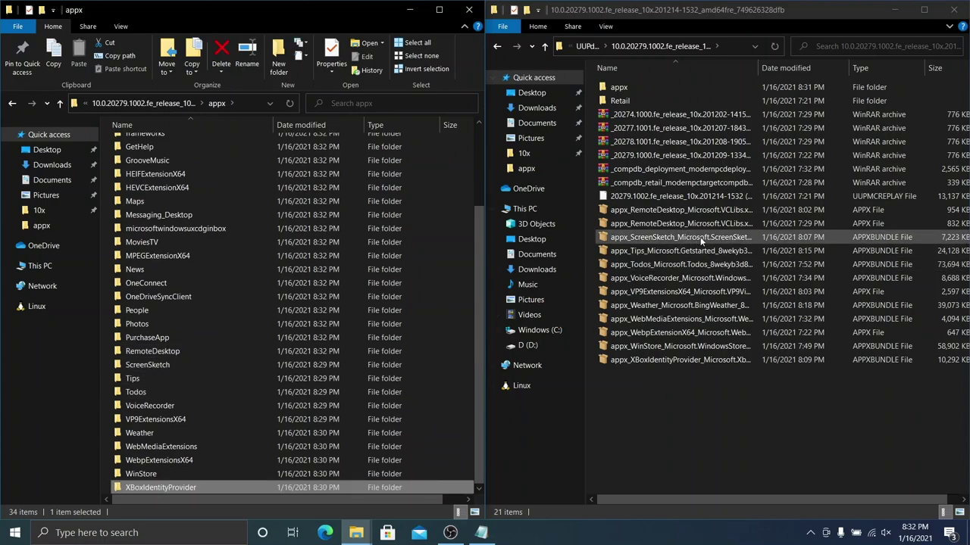
double_click(446, 351)
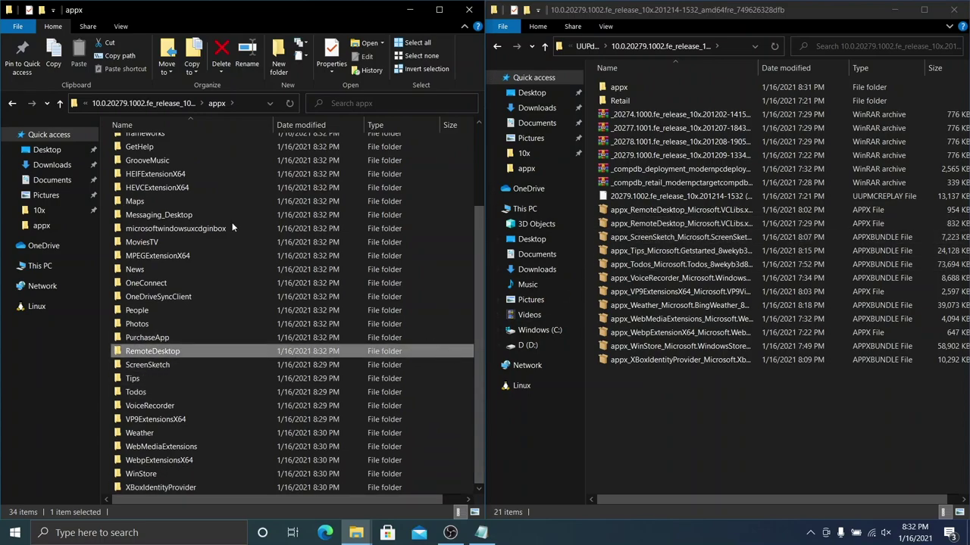
left_click(12, 103)
left_click_drag(585, 211, 337, 462)
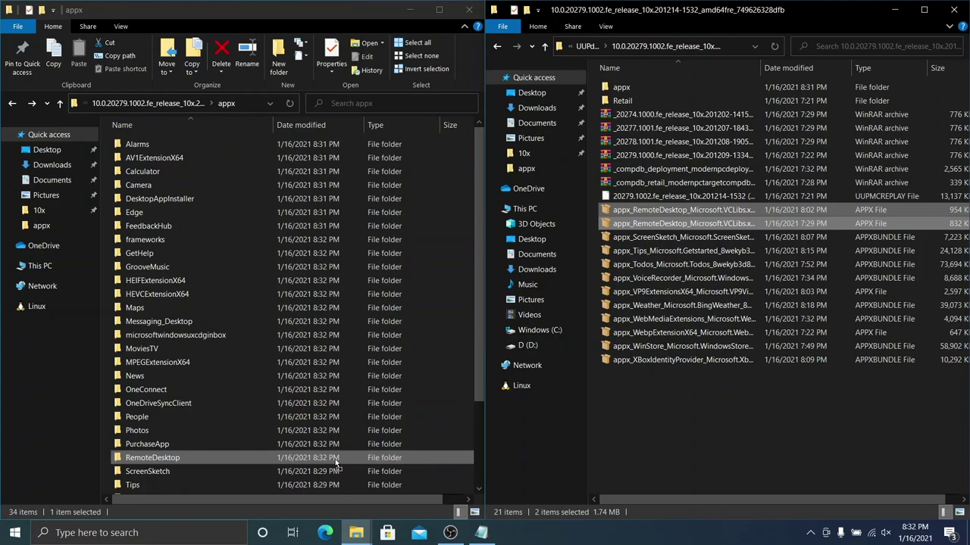
scroll(190, 351, "down", 3)
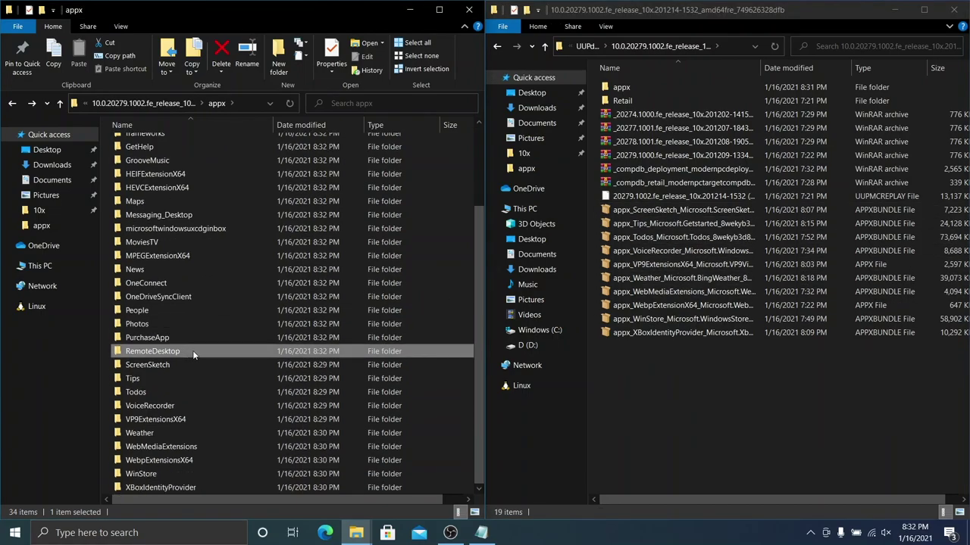
Step: Move the ScreenSketch, Tips, Todos, Weather and WebMediaExtensions packages into their matching folders
left_click(645, 209)
left_click_drag(613, 216, 394, 365)
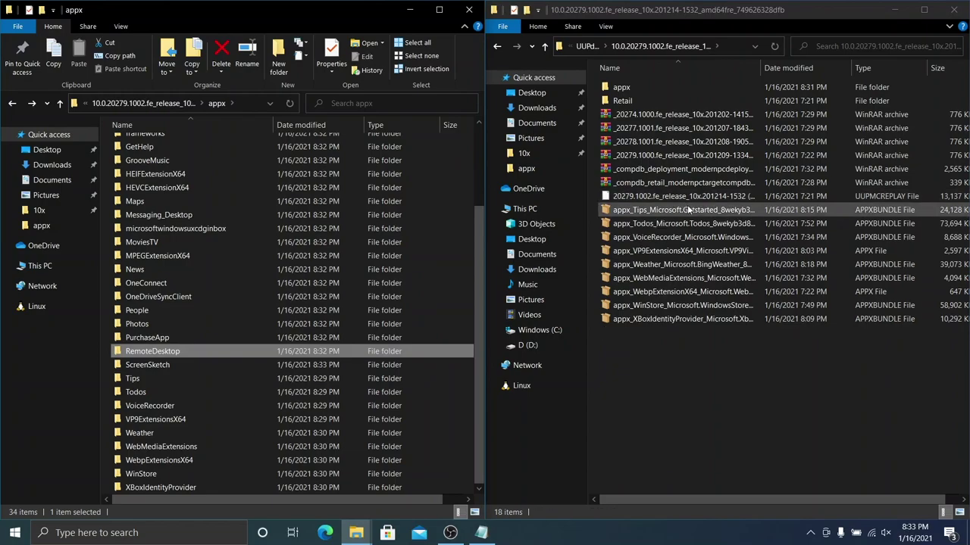
left_click_drag(688, 209, 375, 384)
left_click_drag(650, 209, 340, 421)
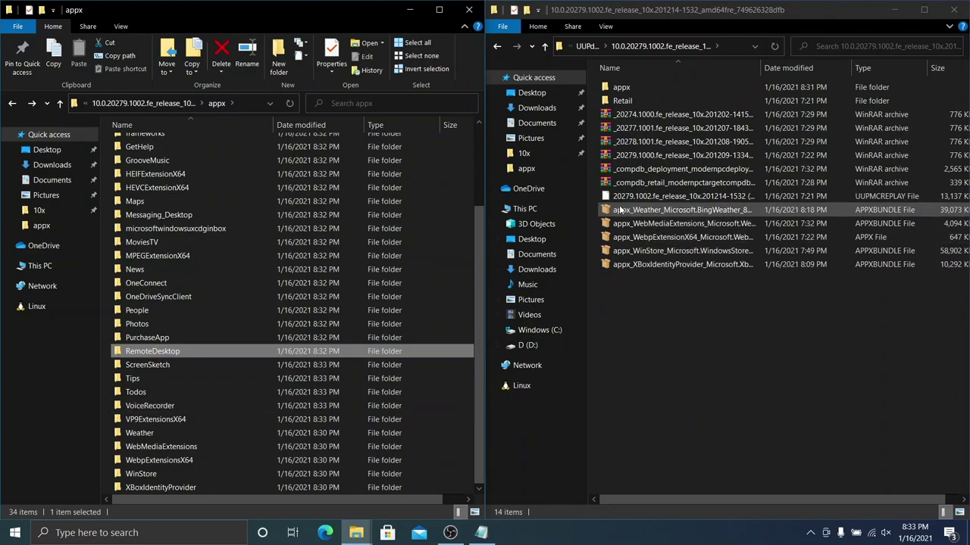
left_click_drag(615, 213, 290, 439)
left_click_drag(636, 210, 385, 447)
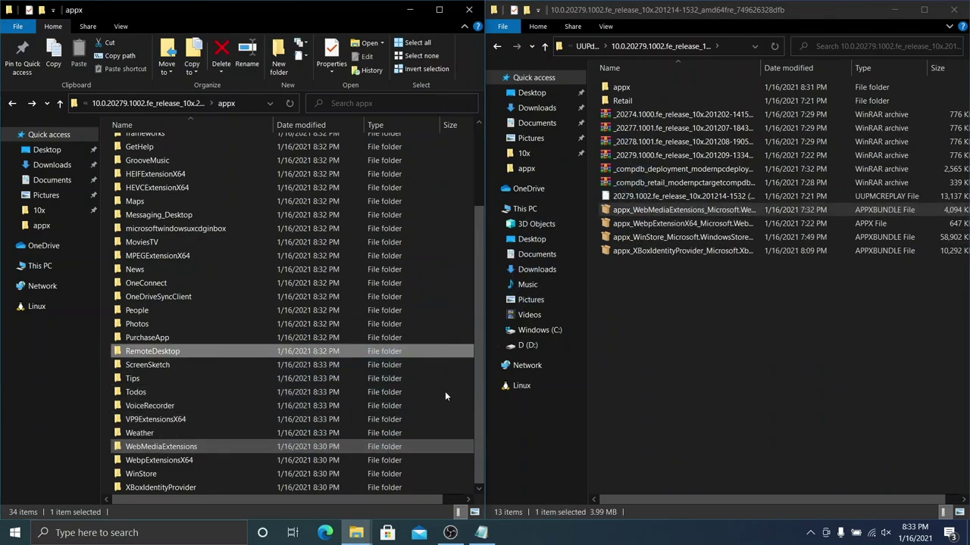
Step: Move the Webp, WinStore and XBoxIdentityProvider packages into their folders
left_click_drag(681, 209, 363, 467)
left_click_drag(647, 210, 323, 474)
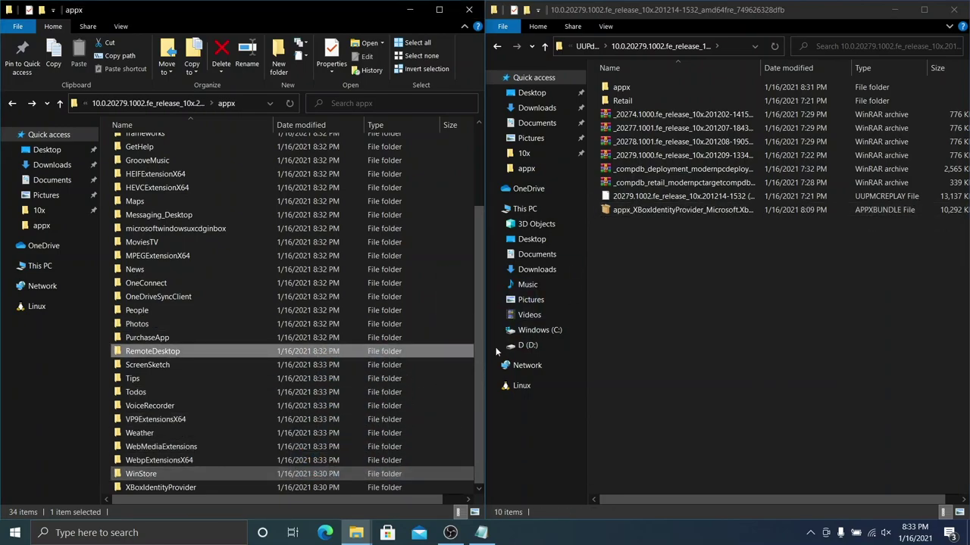
left_click_drag(635, 210, 389, 486)
scroll(275, 379, "up", 3)
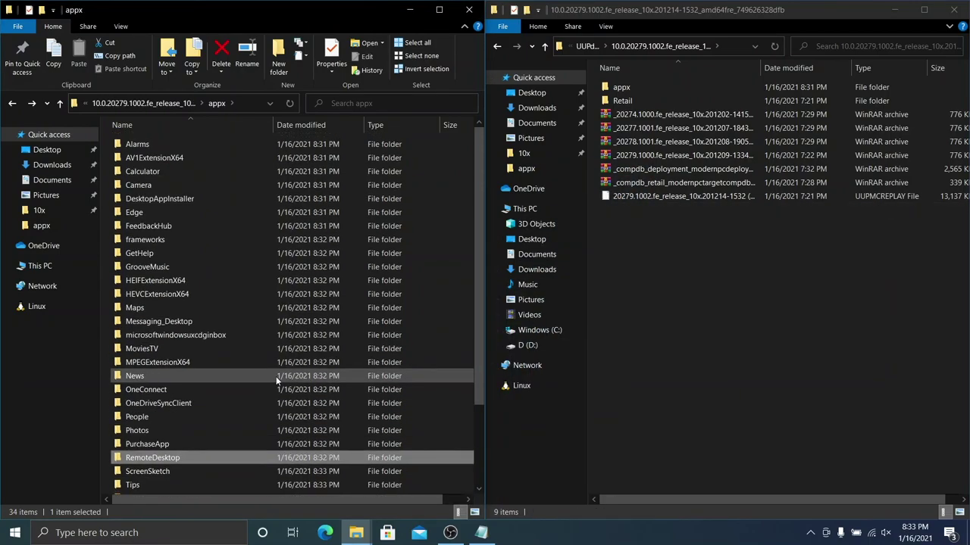
left_click(694, 214)
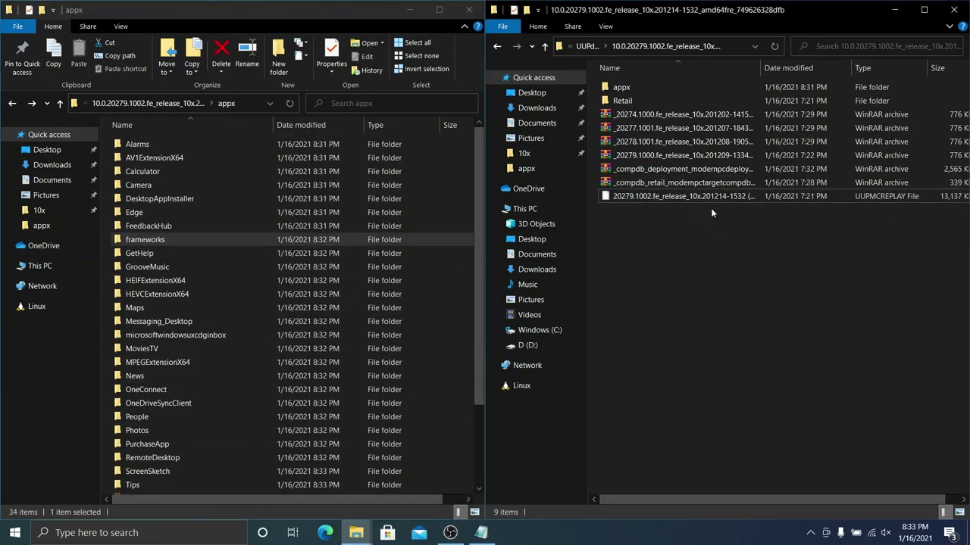
Step: Close the download folder window, check the Calculator folder in appx, and restore the appx window
left_click(956, 9)
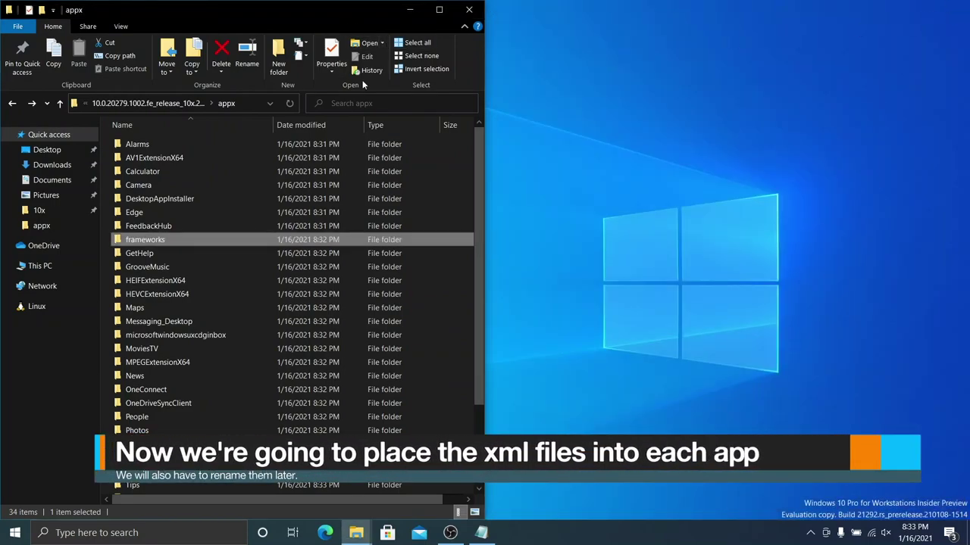
left_click_drag(498, 175, 636, 162)
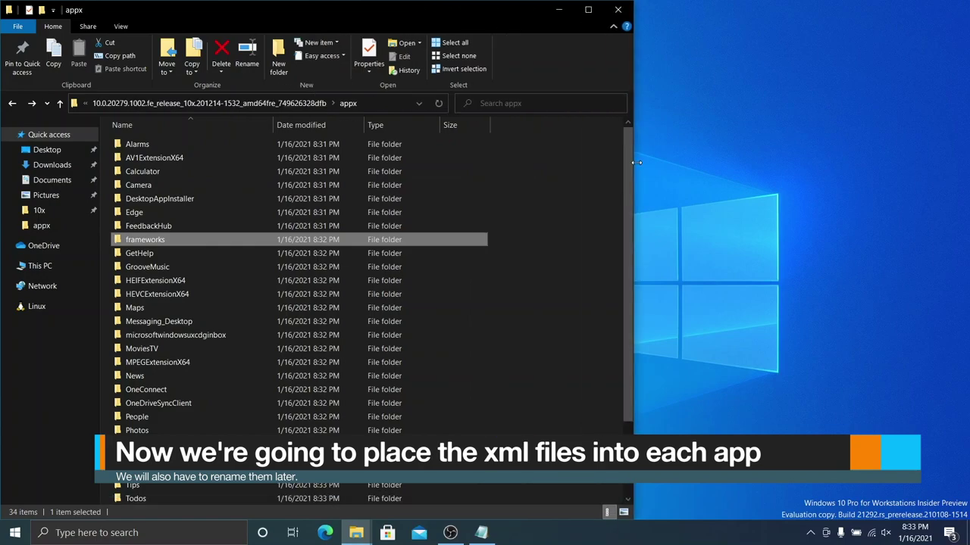
double_click(327, 171)
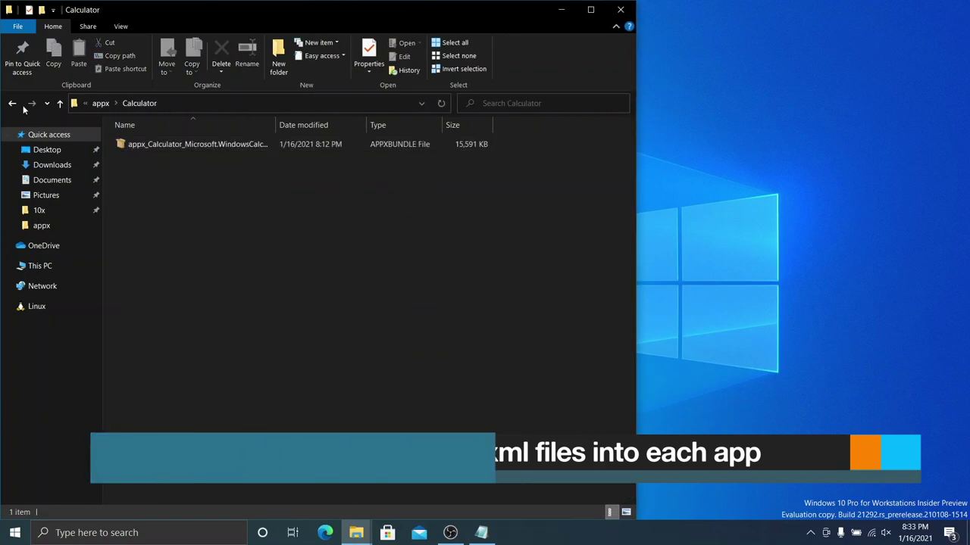
key("alt+Left")
left_click_drag(311, 11, 358, 129)
Step: Open the 10x xml folder on the right half with appx filling the left half
double_click(266, 30)
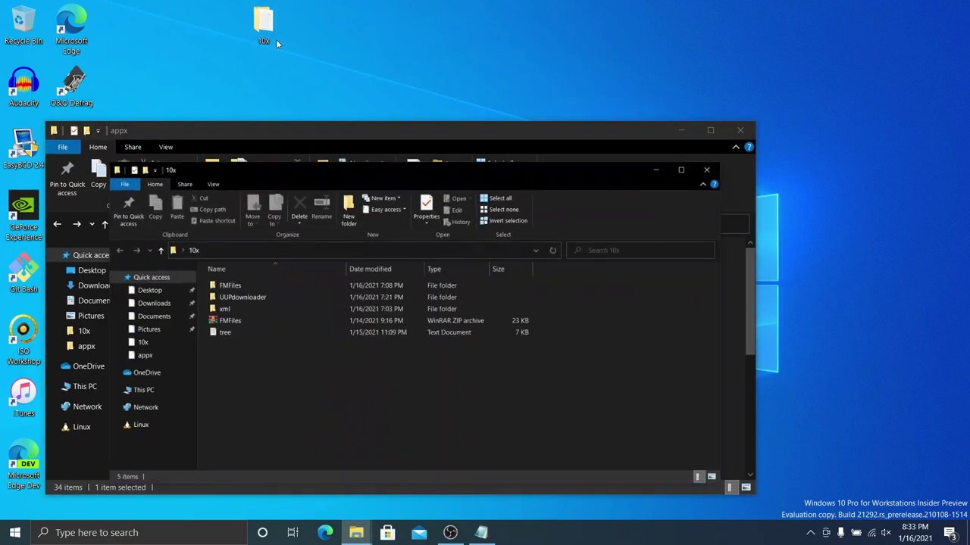
double_click(379, 309)
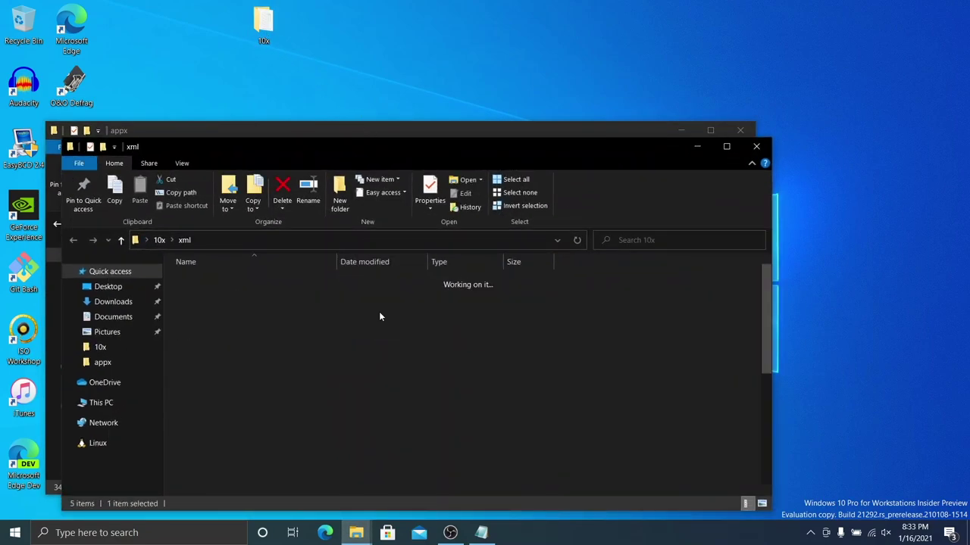
left_click_drag(432, 152, 968, 152)
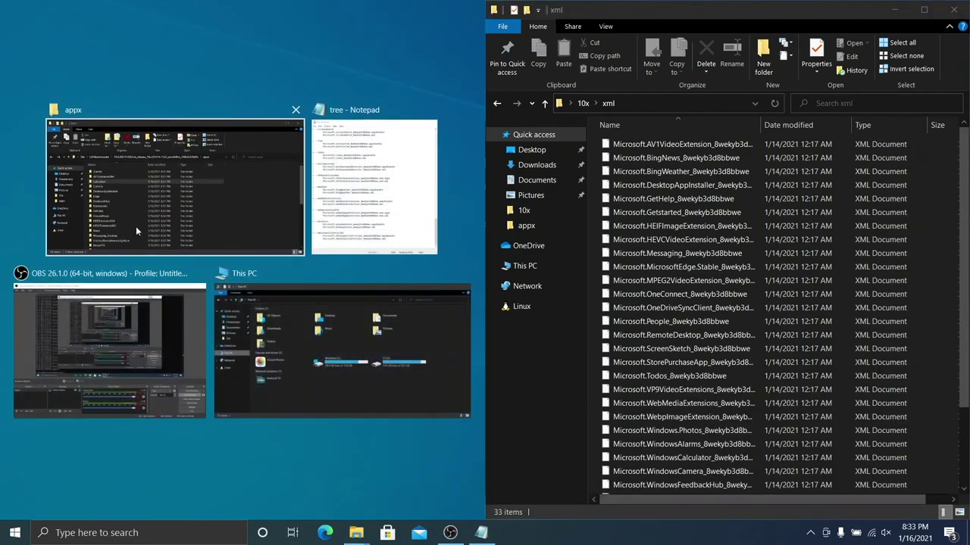
left_click(156, 195)
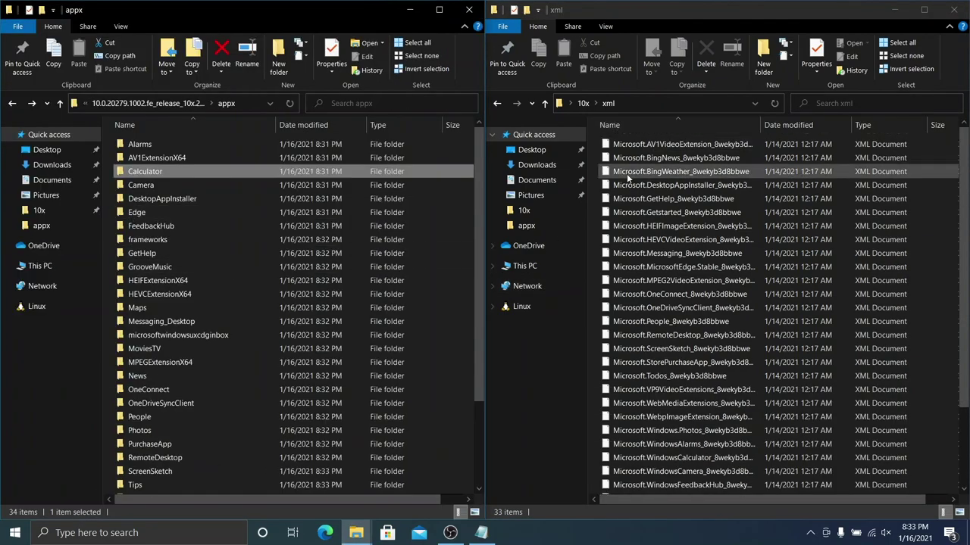
Step: Move the AV1VideoExtension, BingNews and BingWeather XMLs into AV1ExtensionX64, News and Weather
left_click(645, 144)
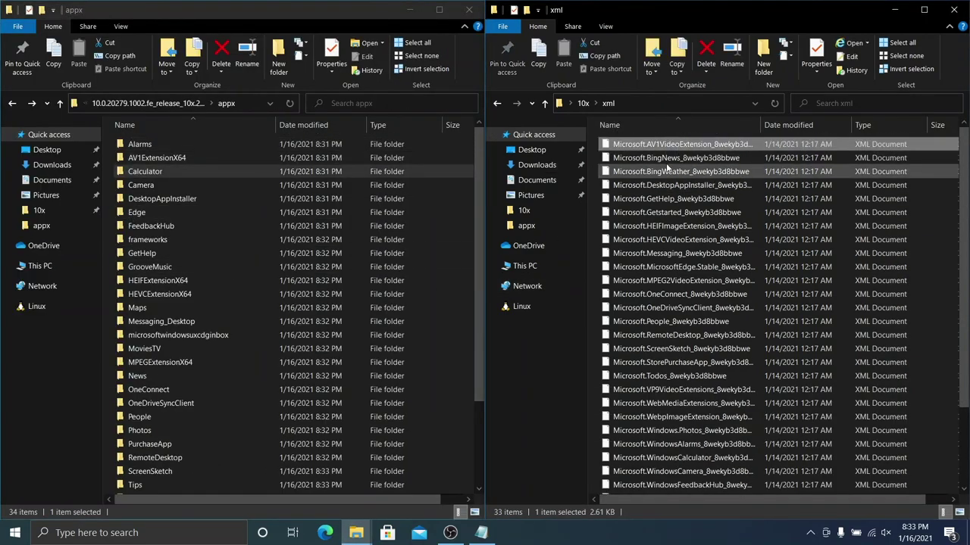
left_click_drag(662, 145, 208, 156)
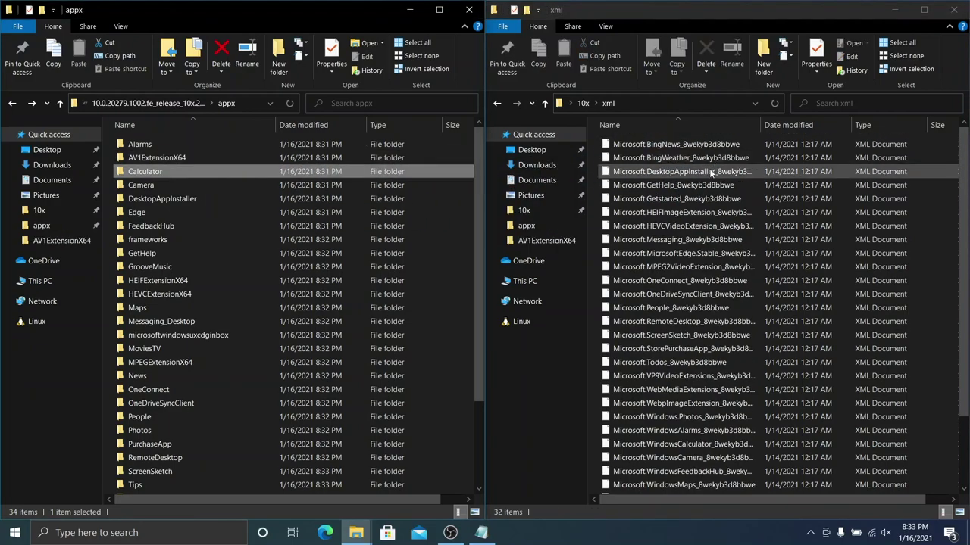
left_click(667, 148)
left_click_drag(606, 182, 263, 379)
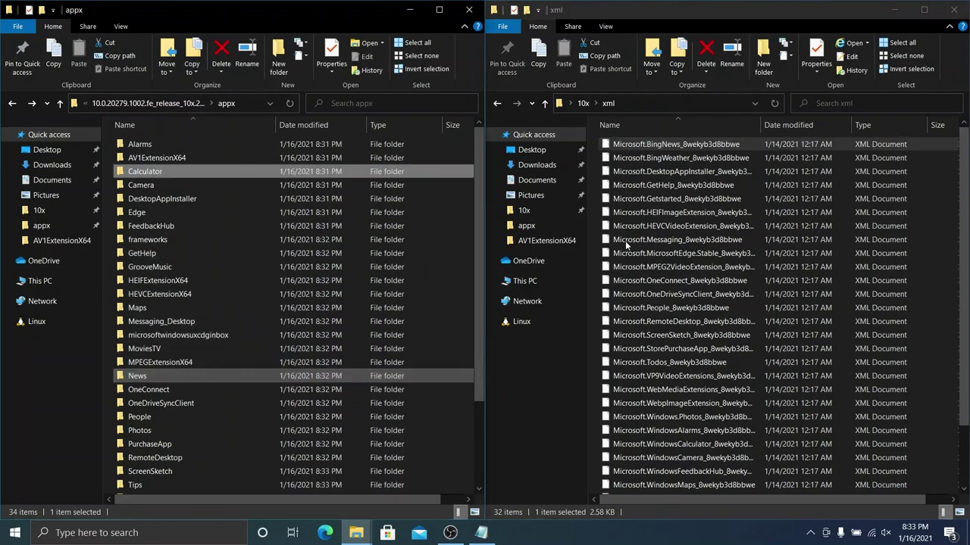
left_click_drag(741, 146, 325, 436)
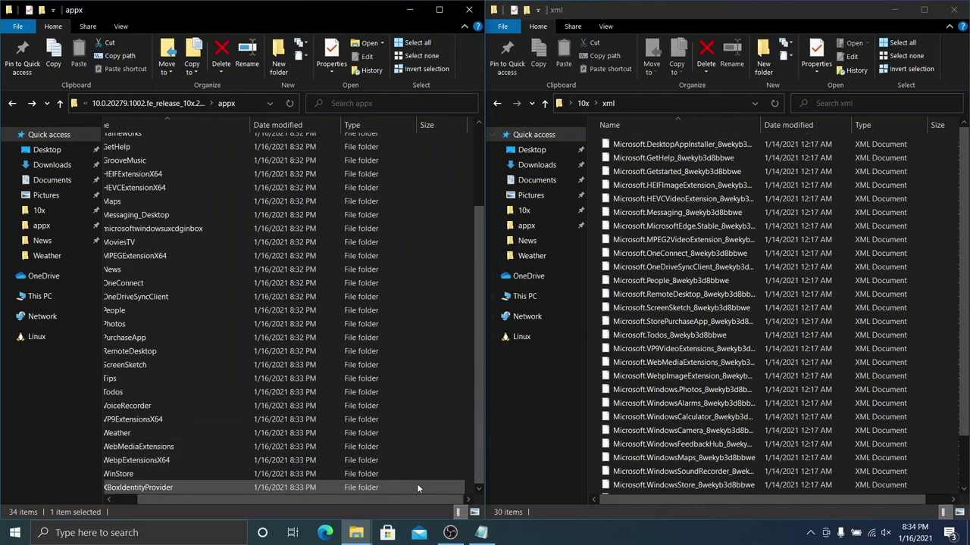
Step: Move the DesktopAppInstaller and GetHelp XMLs into their matching appx folders
scroll(403, 502, "up", 1)
scroll(387, 280, "up", 3)
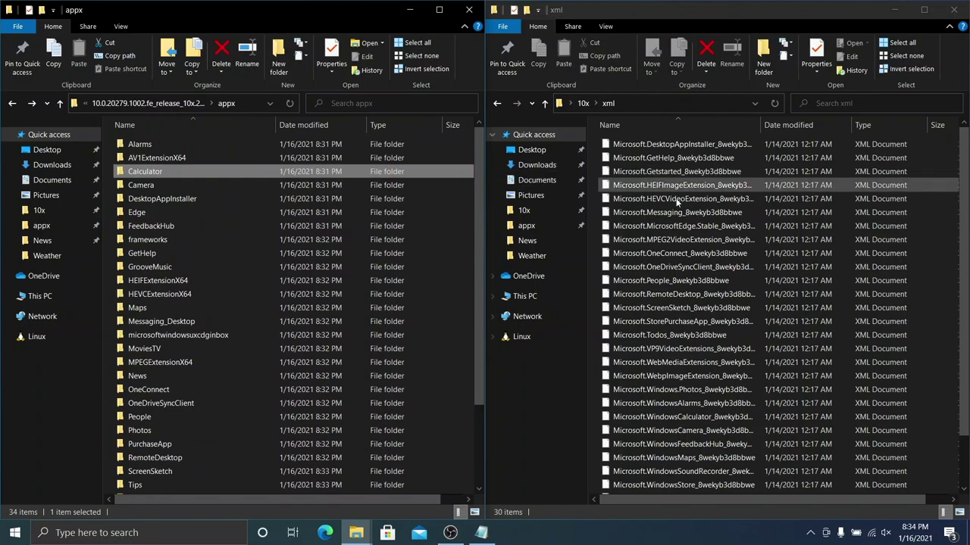
left_click_drag(660, 144, 384, 255)
mouse_move(740, 145)
left_mouse_down()
mouse_move(724, 140)
mouse_move(462, 260)
mouse_move(31, 284)
mouse_move(237, 356)
mouse_move(243, 379)
mouse_move(15, 364)
mouse_move(371, 211)
mouse_move(733, 152)
left_mouse_up()
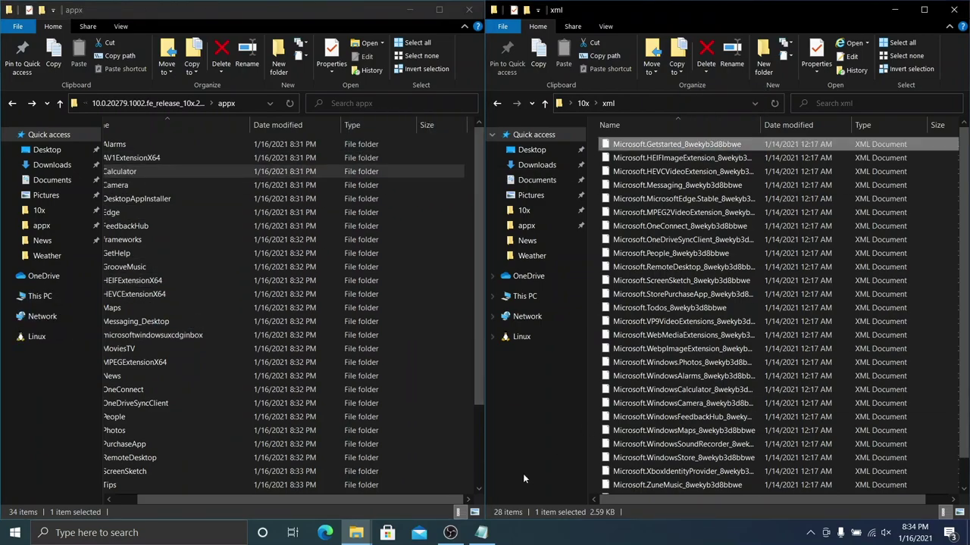
left_click_drag(402, 498, 290, 500)
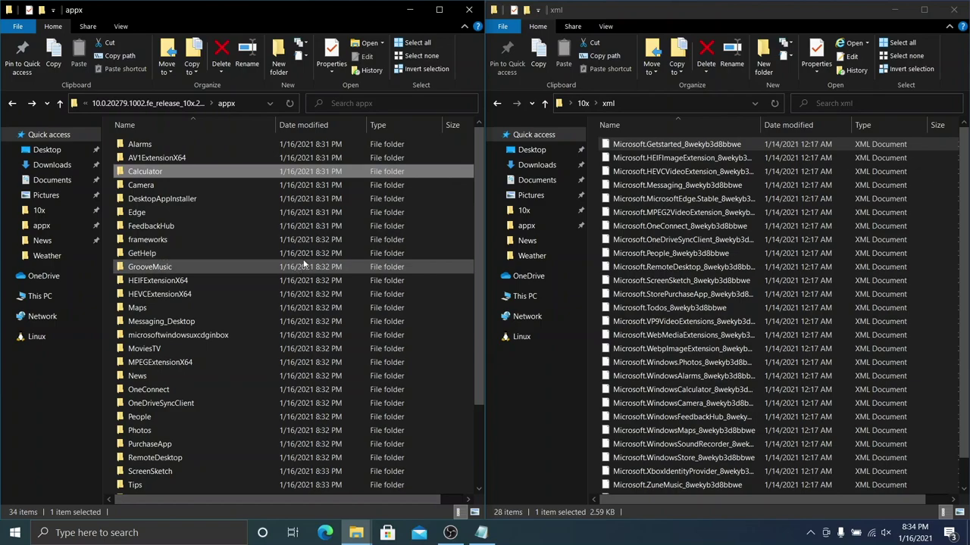
scroll(309, 269, "down", 1)
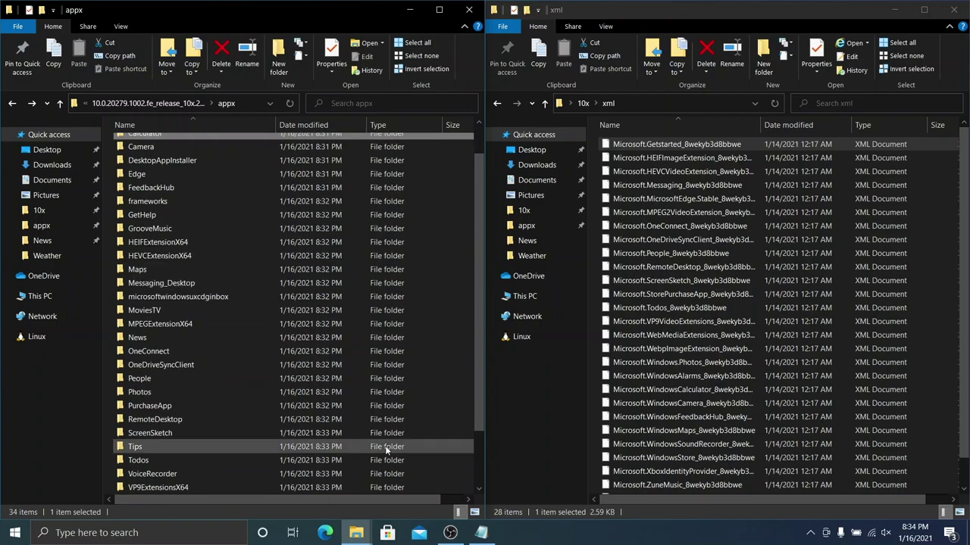
Step: Move the Getstarted XML into Todos and back to xml, then open tree.txt from 10x
left_click(771, 149)
left_click_drag(771, 149, 388, 462)
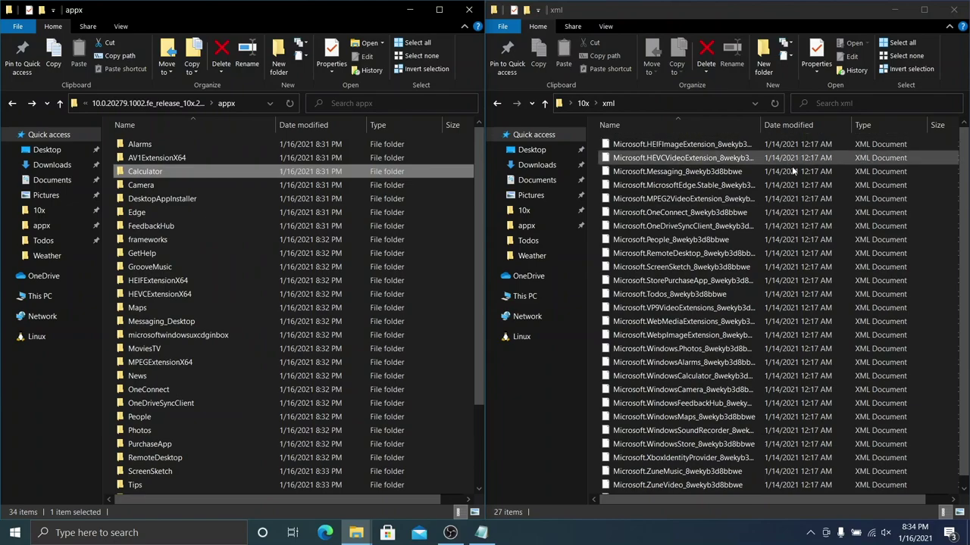
scroll(324, 420, "down", 3)
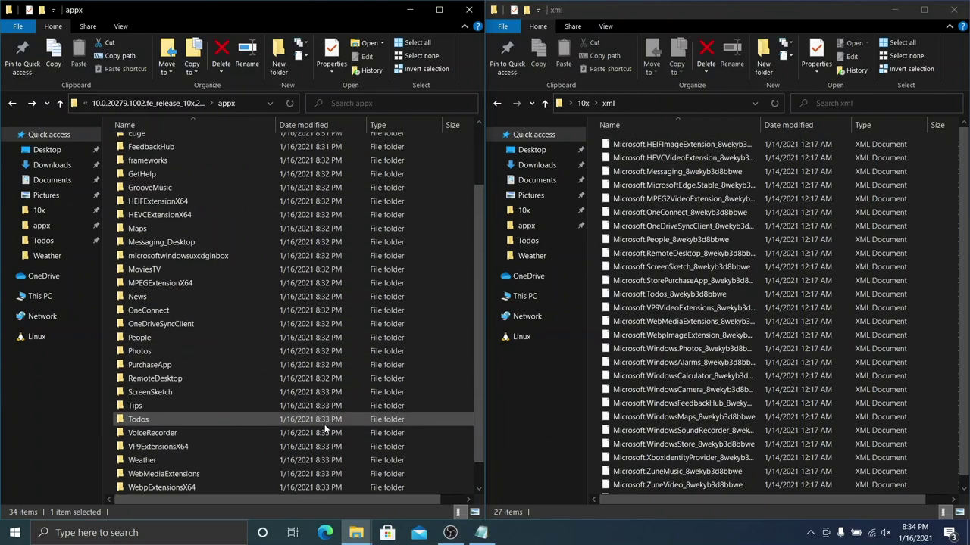
double_click(327, 418)
left_click_drag(245, 160, 716, 201)
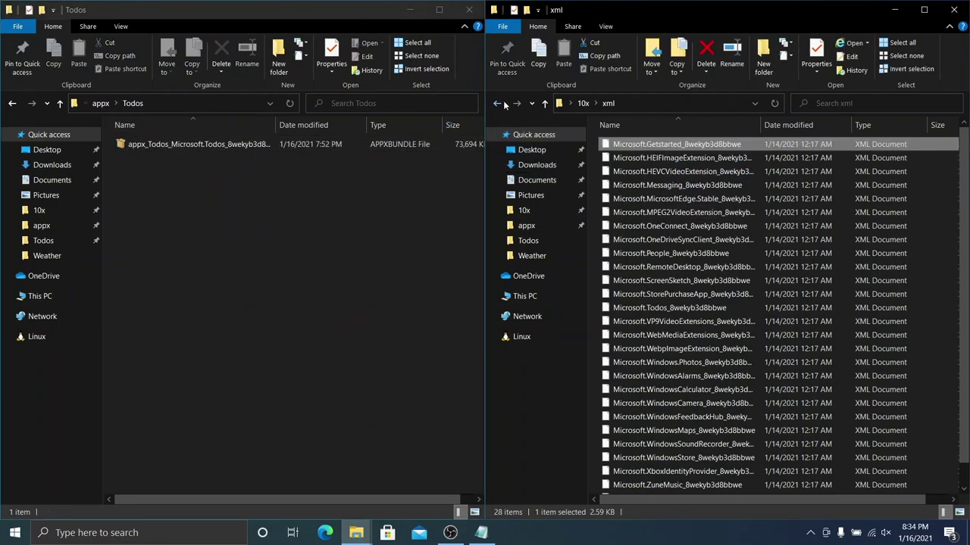
left_click(503, 105)
double_click(646, 198)
Step: Scroll through tree.txt, close Notepad, and go up from Todos back to appx
scroll(648, 218, "down", 15)
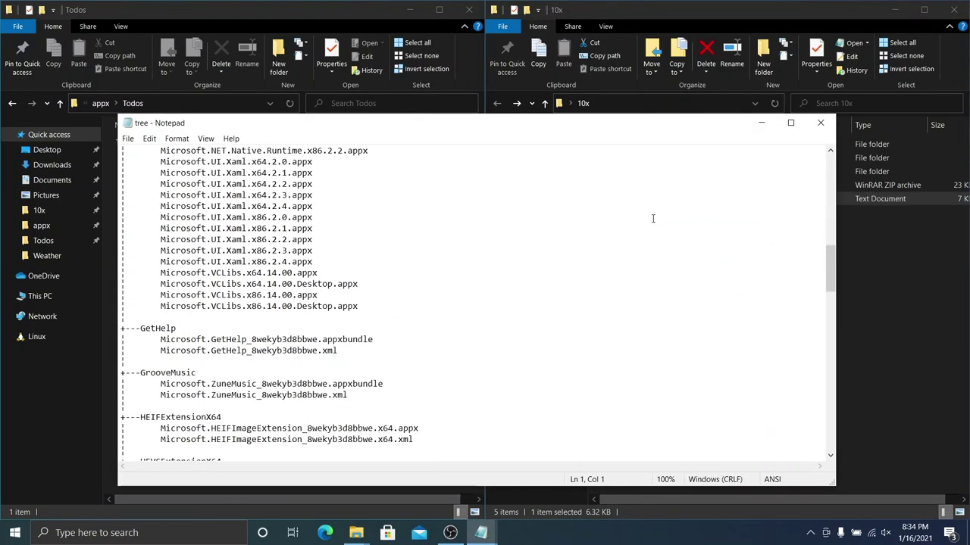
scroll(653, 218, "down", 16)
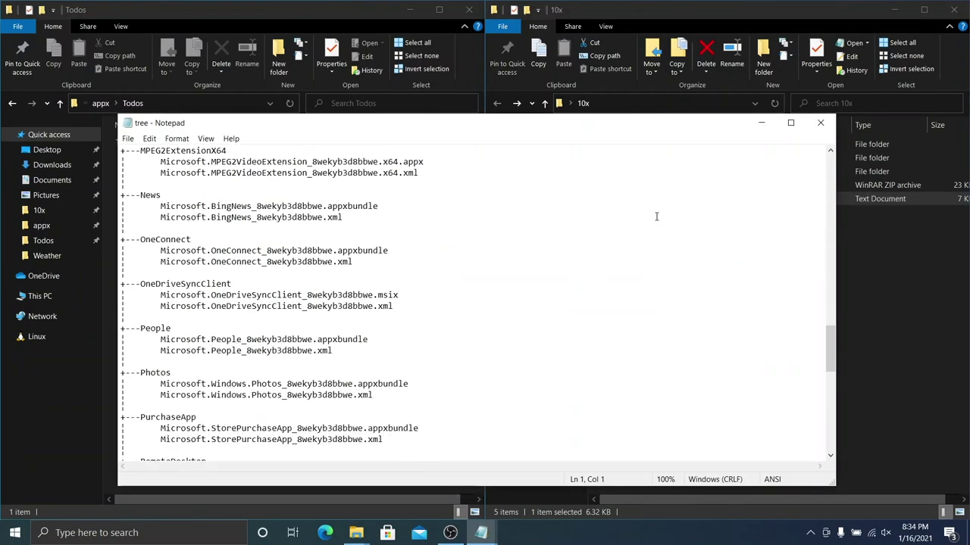
scroll(656, 217, "down", 10)
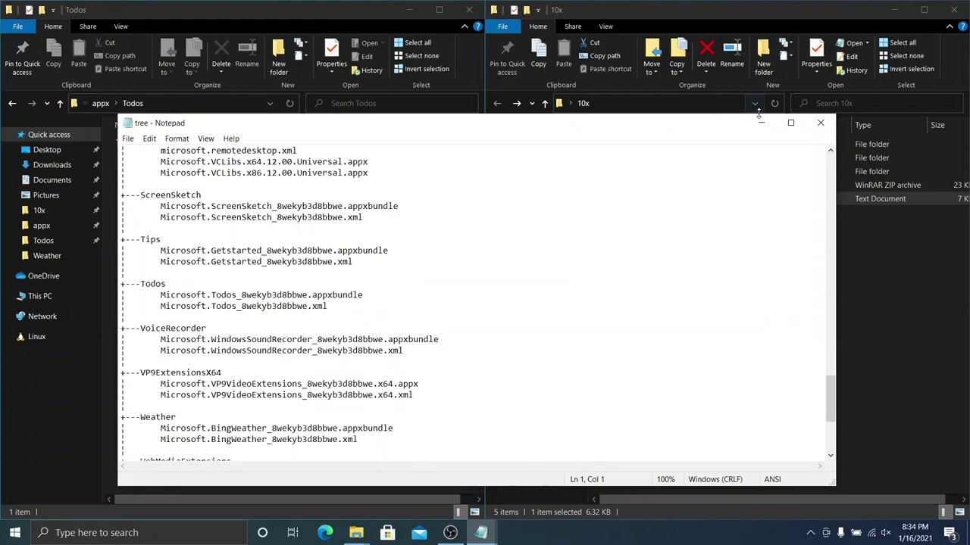
left_click(819, 123)
left_click(101, 103)
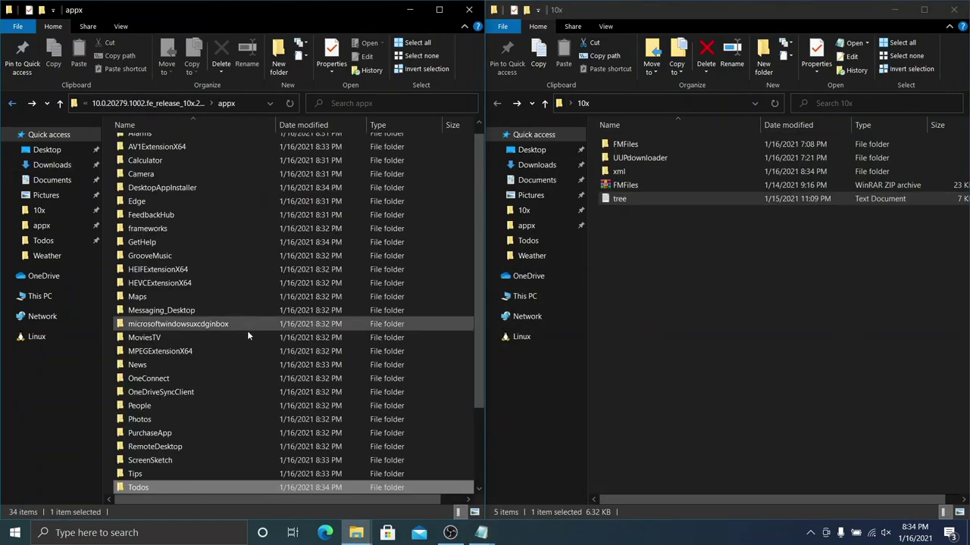
Step: Open the xml folder and move the Getstarted, HEIF and Messaging XMLs into Tips, HEIFExtensionX64, Messaging_Desktop
left_click(500, 106)
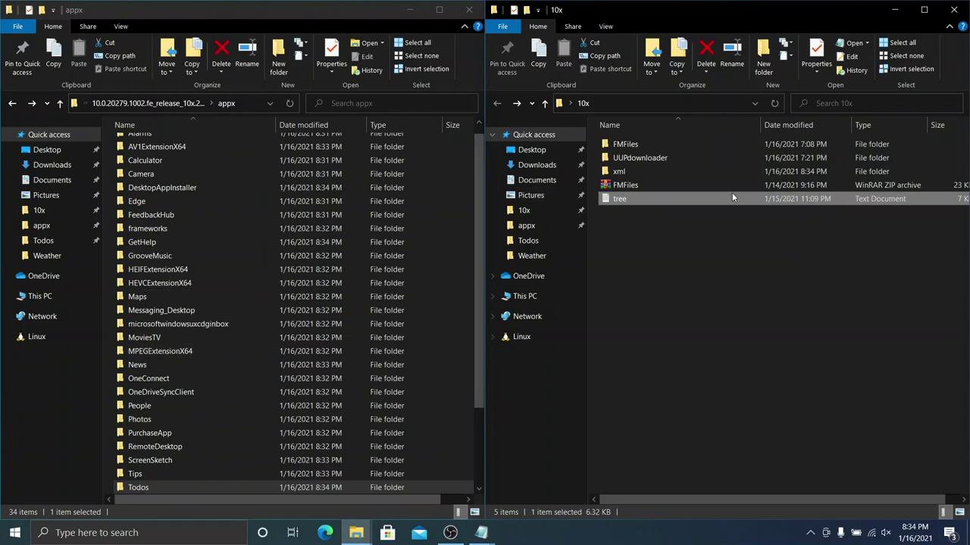
double_click(693, 172)
scroll(692, 181, "down", 2)
left_click_drag(671, 142, 314, 456)
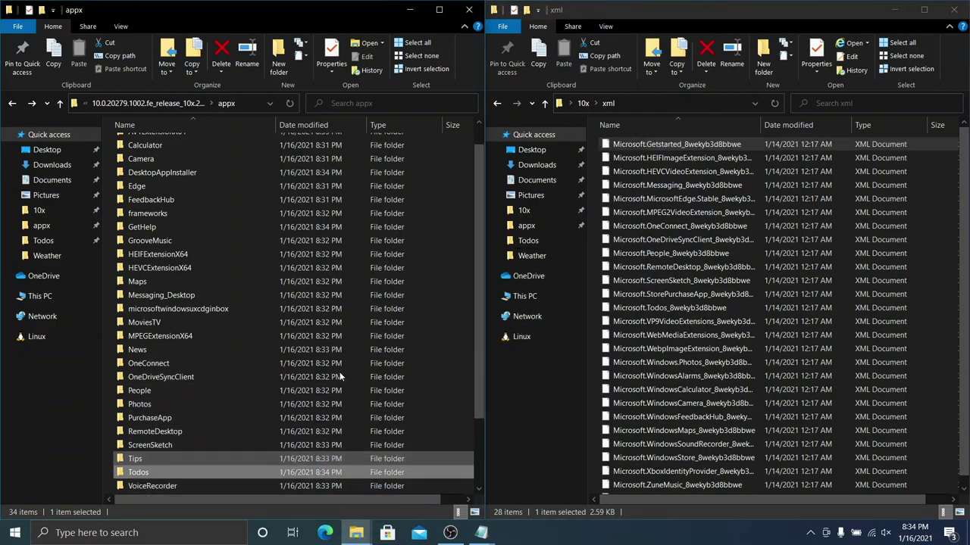
scroll(356, 326, "up", 1)
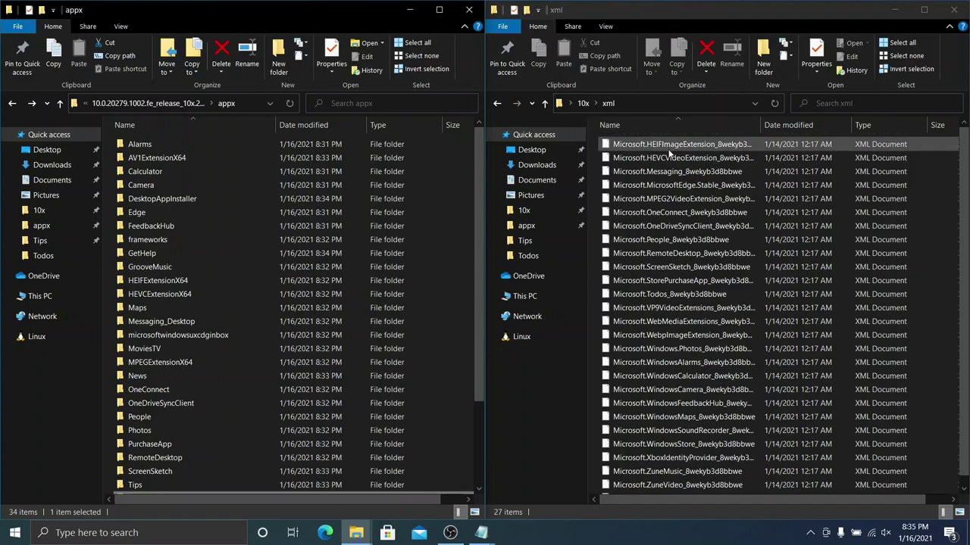
left_click_drag(663, 150, 370, 294)
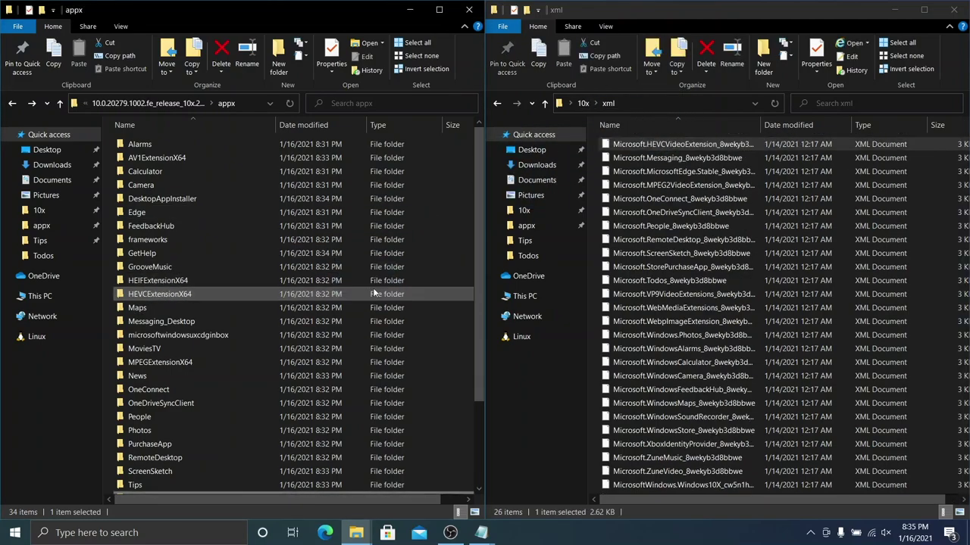
left_click_drag(669, 144, 370, 331)
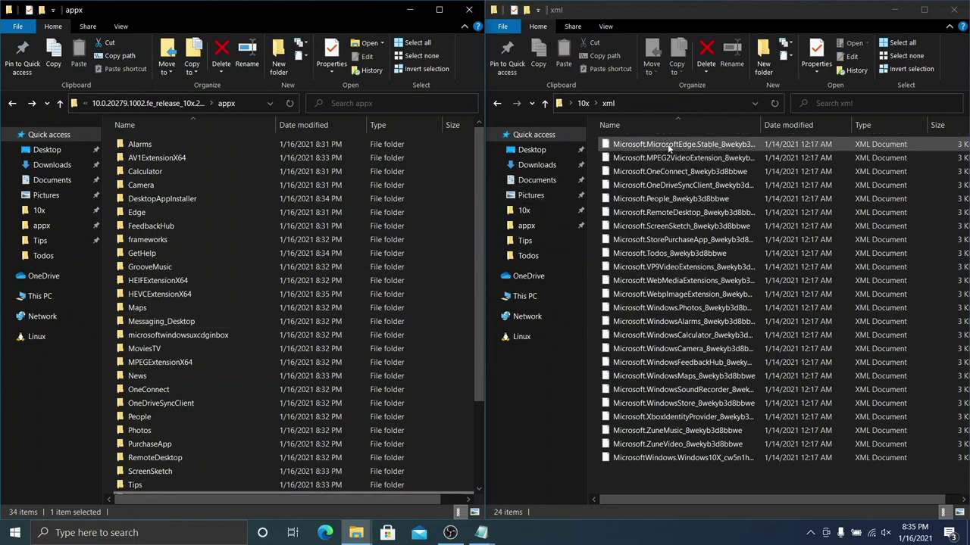
Step: Move the Edge, MPEG2, OneConnect, OneDriveSyncClient, People, RemoteDesktop and ScreenSketch XMLs into their folders
left_click_drag(668, 143, 286, 212)
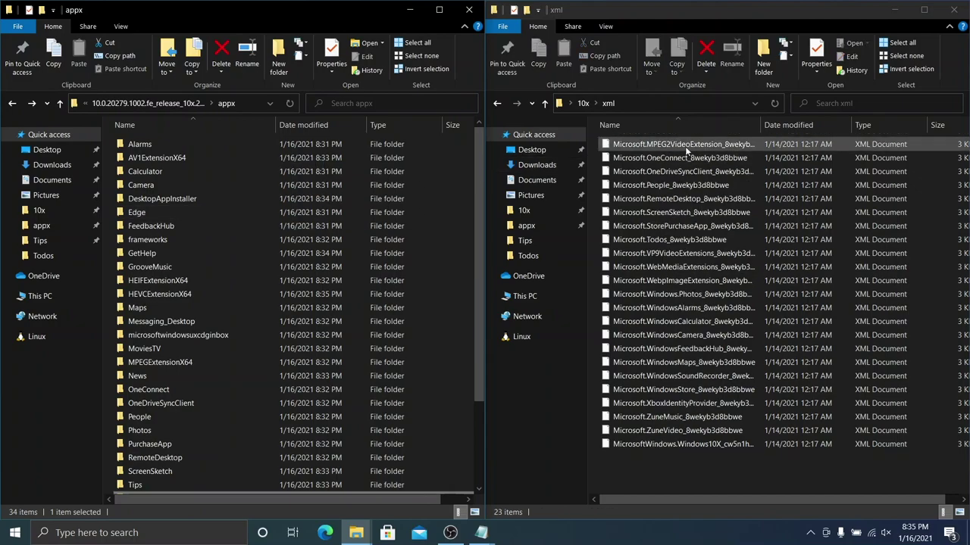
left_click_drag(662, 146, 339, 364)
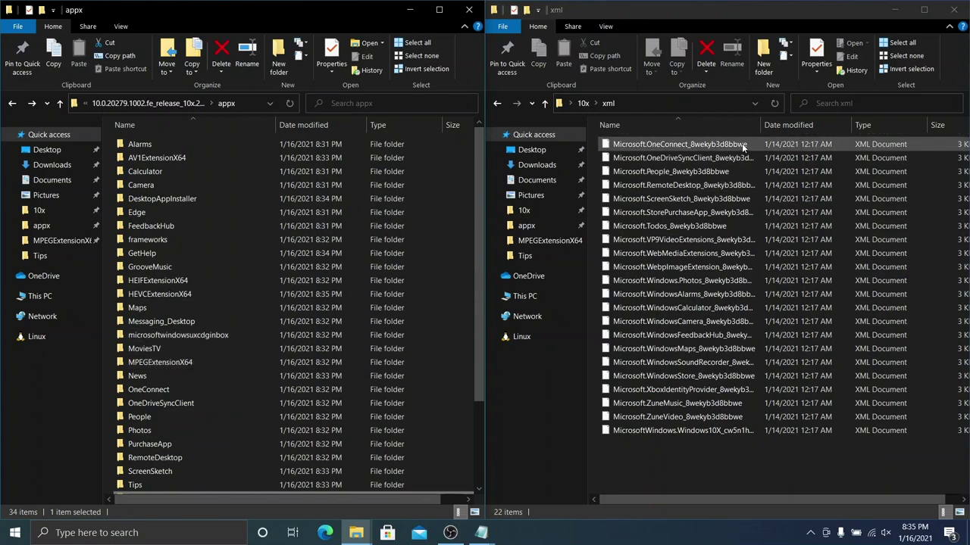
left_click_drag(741, 143, 296, 387)
left_click_drag(749, 143, 385, 401)
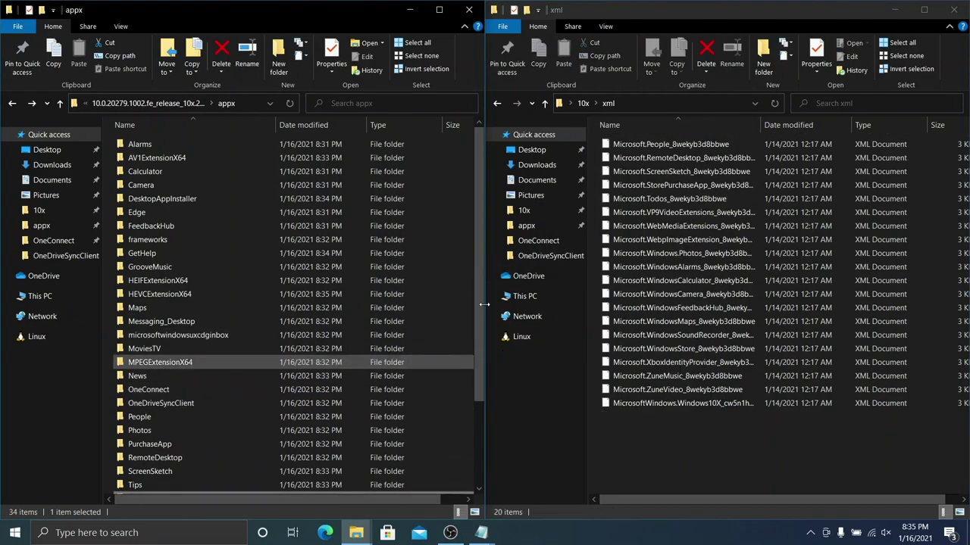
left_click_drag(647, 143, 381, 419)
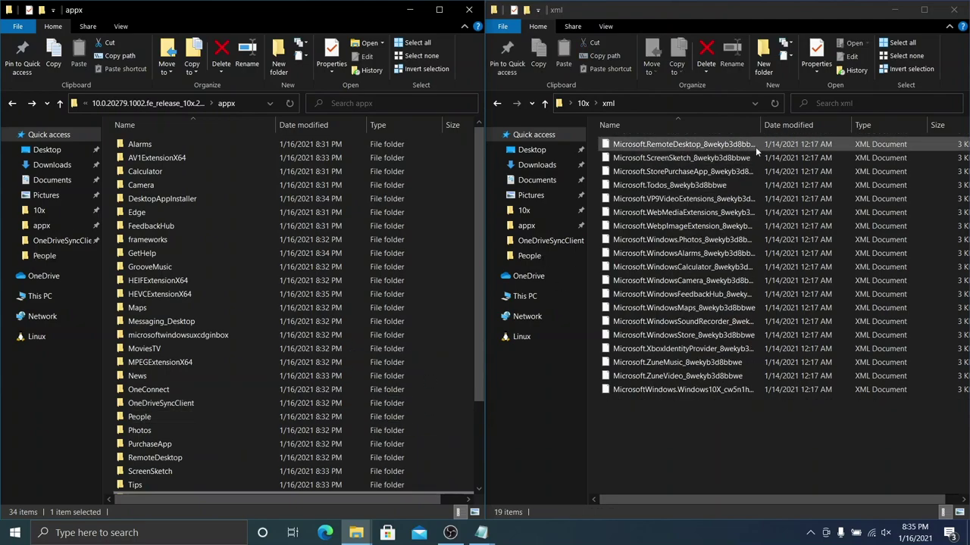
left_click_drag(755, 142, 403, 456)
left_click_drag(641, 144, 383, 358)
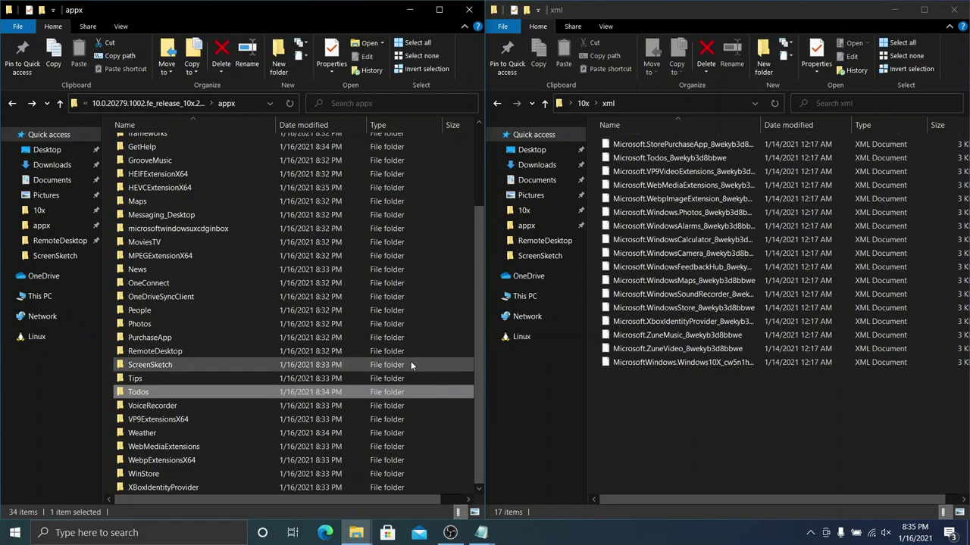
Step: Move the StorePurchaseApp, VP9, WebMediaExtensions, Webp, Photos and WindowsAlarms XMLs into their folders
left_click_drag(685, 146, 298, 398)
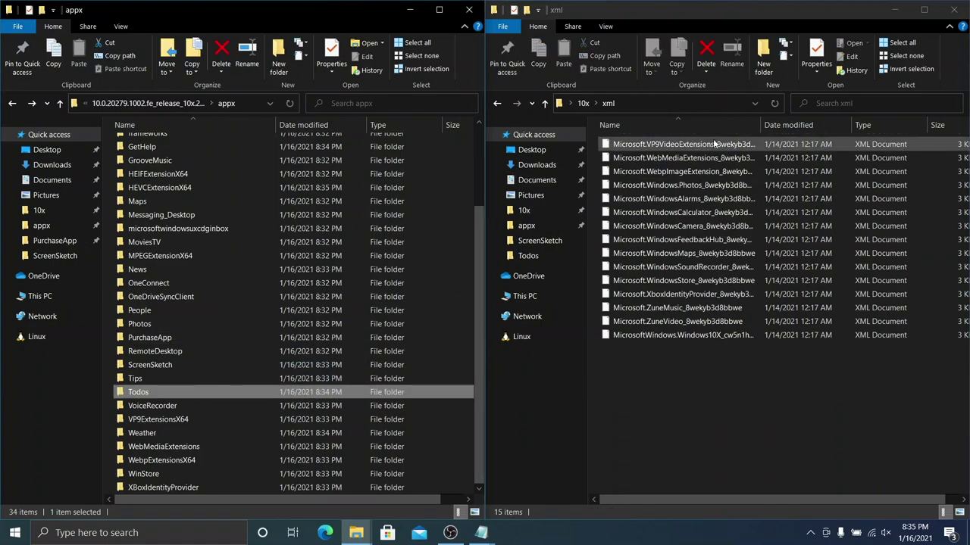
left_click_drag(667, 144, 382, 415)
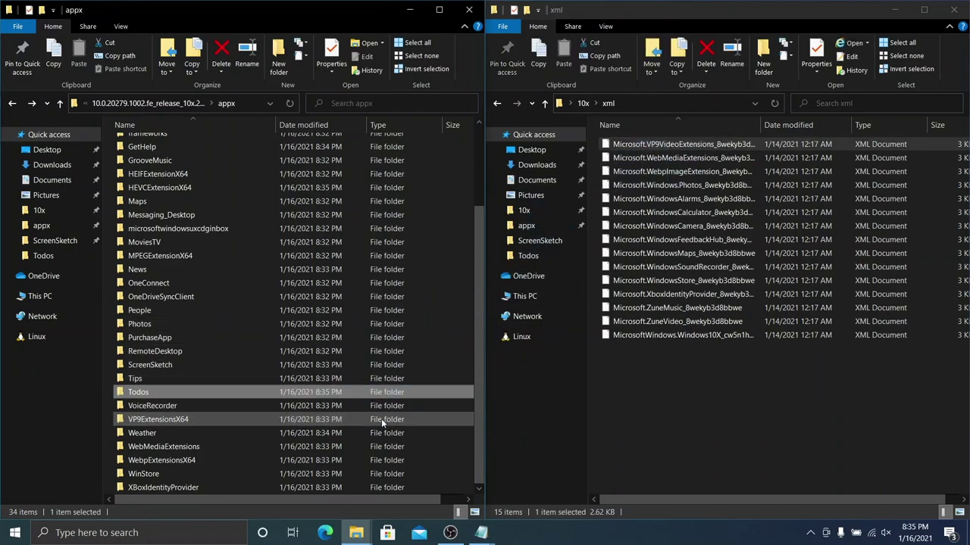
left_click_drag(667, 145, 377, 448)
left_click_drag(761, 149, 371, 463)
left_click_drag(667, 144, 395, 328)
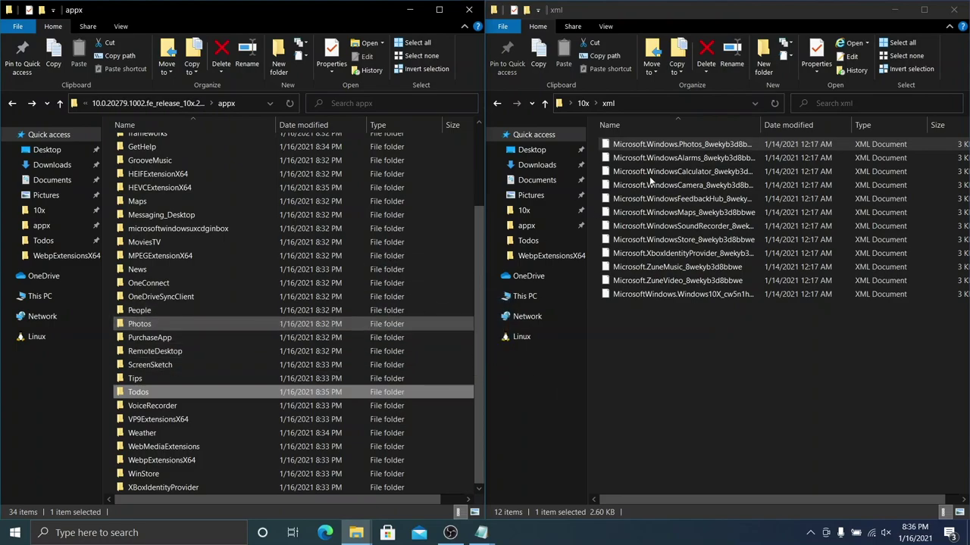
left_click_drag(691, 142, 383, 145)
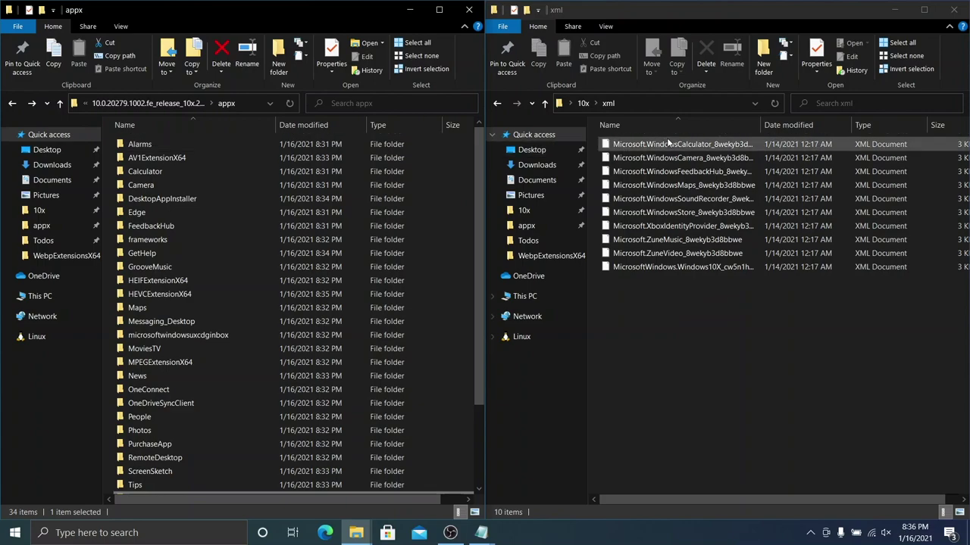
Step: Move the FeedbackHub and Maps XMLs into their matching appx folders
left_click_drag(455, 186, 436, 186)
left_click_drag(622, 147, 437, 220)
left_click_drag(651, 144, 335, 445)
scroll(369, 297, "up", 1)
scroll(394, 304, "down", 3)
Step: Move the WindowsStore, XboxIdentityProvider, ZuneMusic, ZuneVideo and Windows10X XMLs into their app folders
left_click_drag(659, 143, 279, 480)
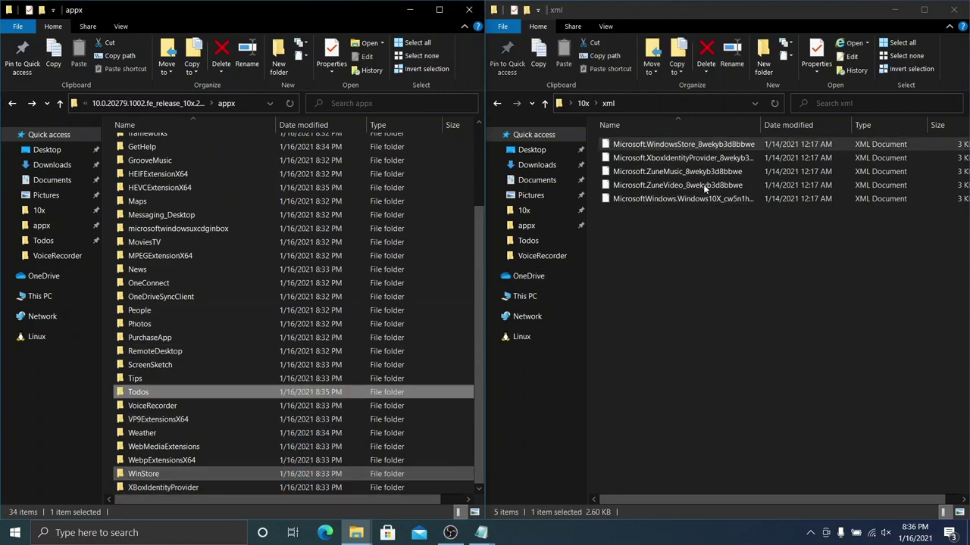
left_click_drag(667, 144, 310, 489)
left_click(578, 217)
left_click_drag(138, 392, 354, 165)
left_click_drag(712, 144, 367, 250)
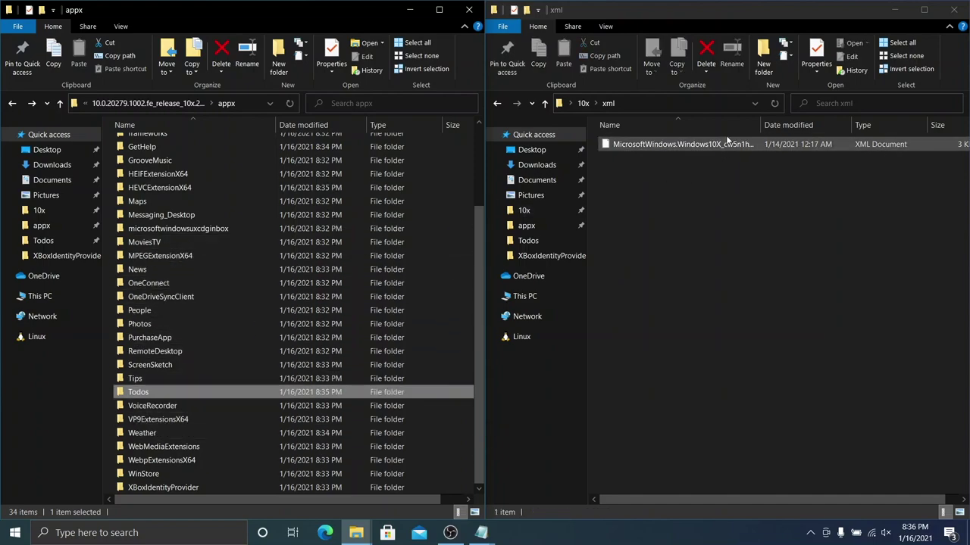
left_click_drag(734, 144, 396, 228)
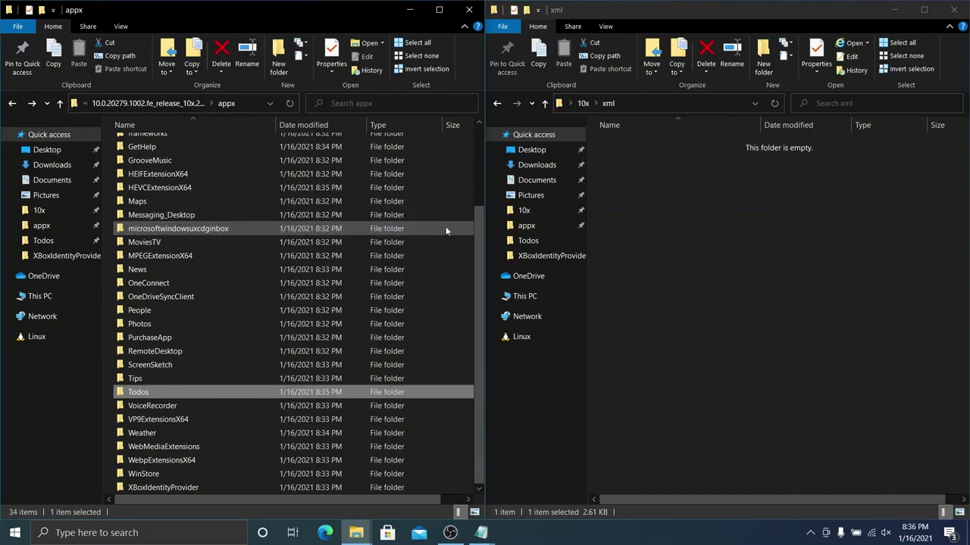
Step: File the last XML into microsoftwindowsuxcdginbox, check Alarms, and reopen tree.txt from 10x
left_click(788, 305)
scroll(285, 255, "up", 3)
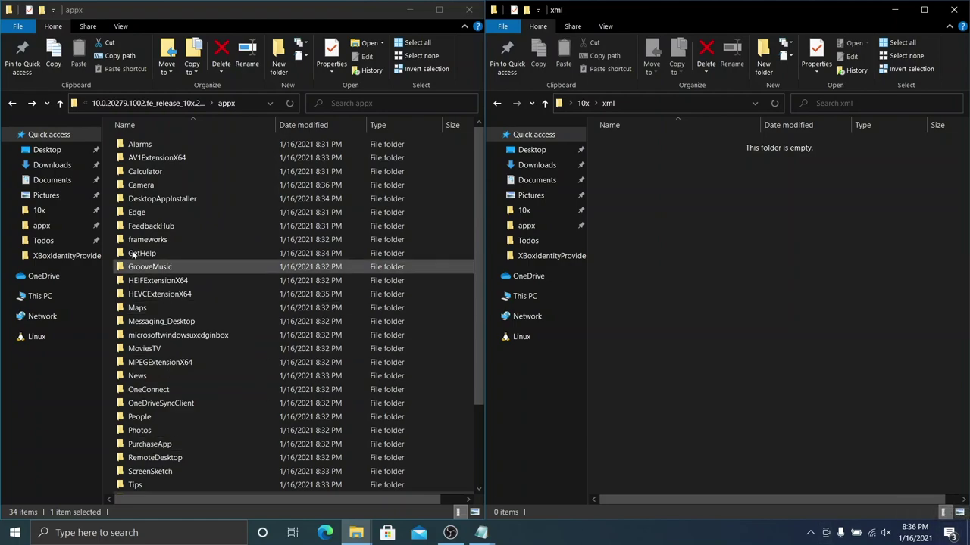
double_click(188, 148)
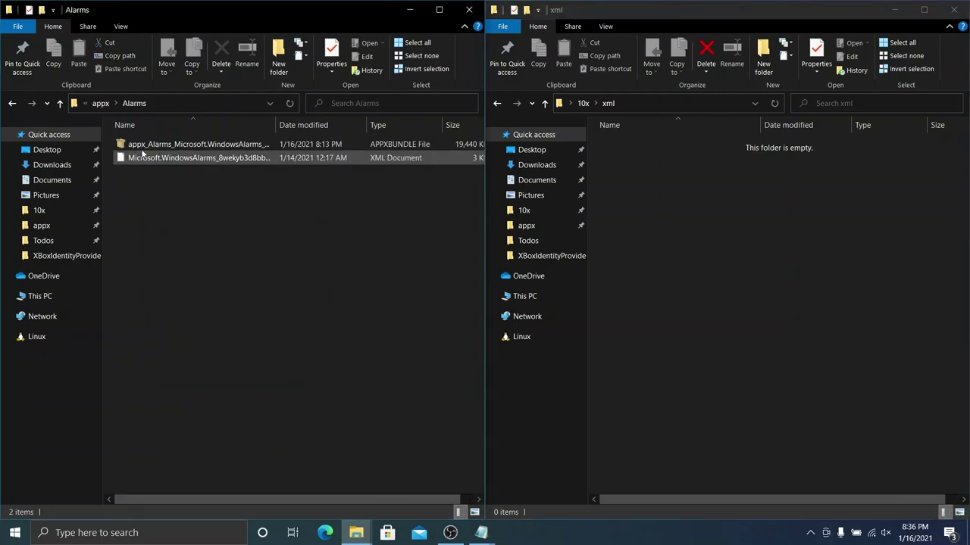
left_click(14, 103)
left_click(497, 103)
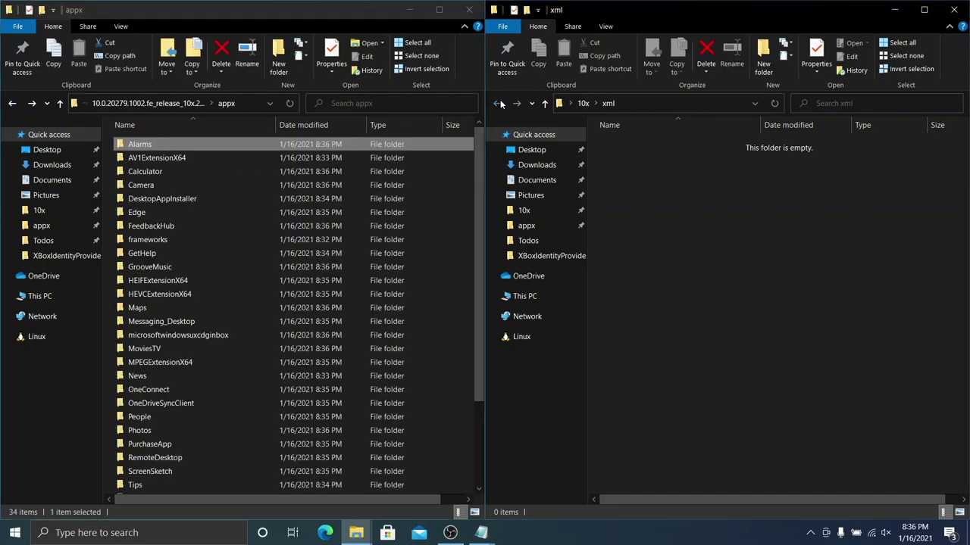
double_click(674, 199)
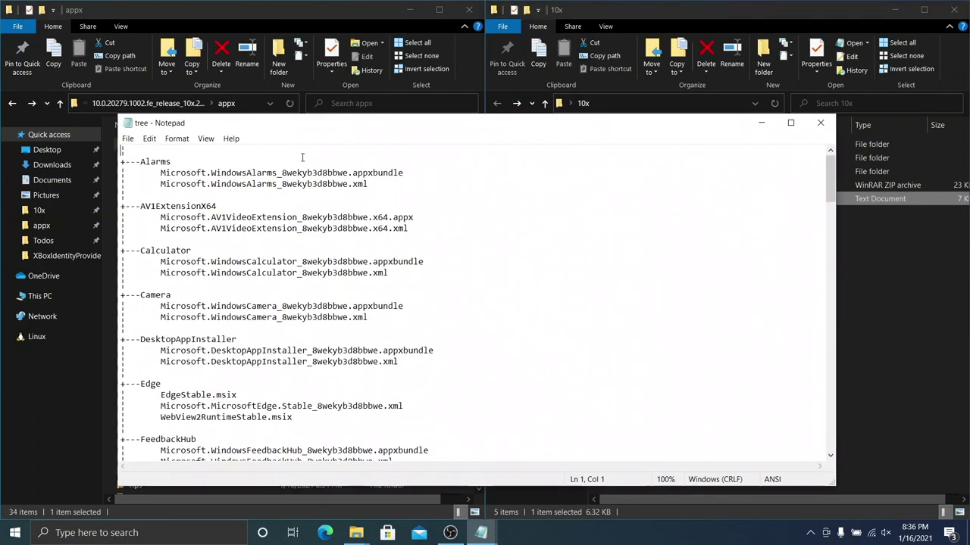
Step: Snap the tree.txt listing to the right half beside appx and scroll through it
left_click_drag(349, 133, 966, 203)
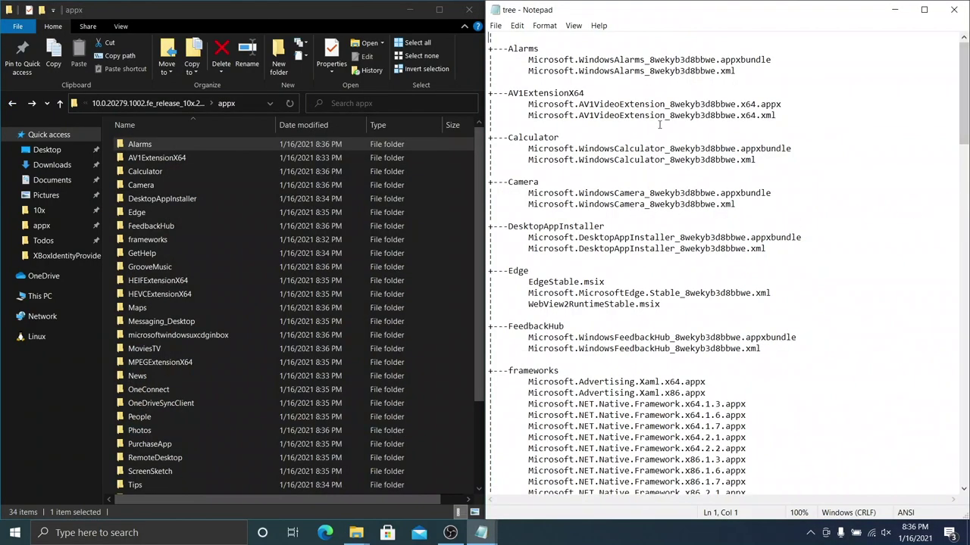
scroll(658, 125, "down", 20)
scroll(718, 237, "down", 3)
scroll(965, 402, "up", 4)
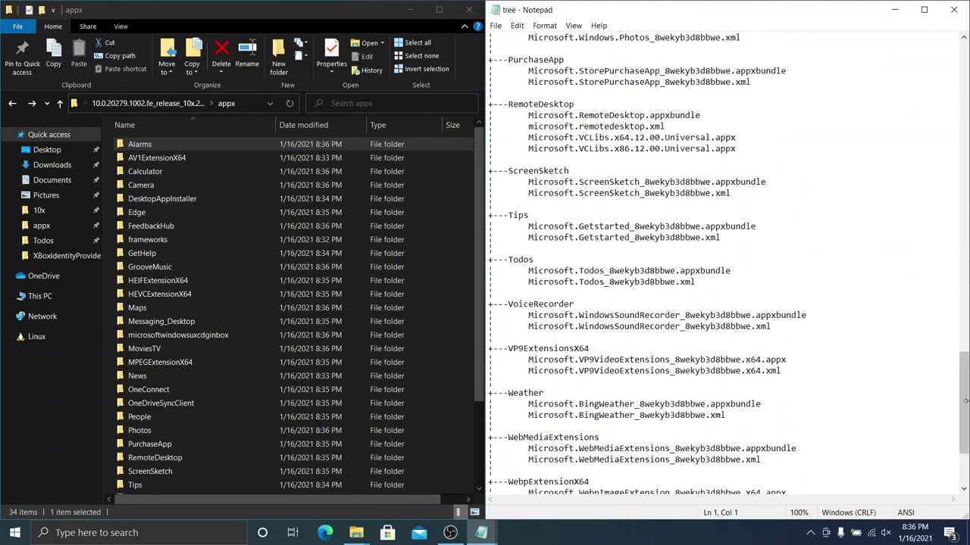
scroll(965, 371, "up", 20)
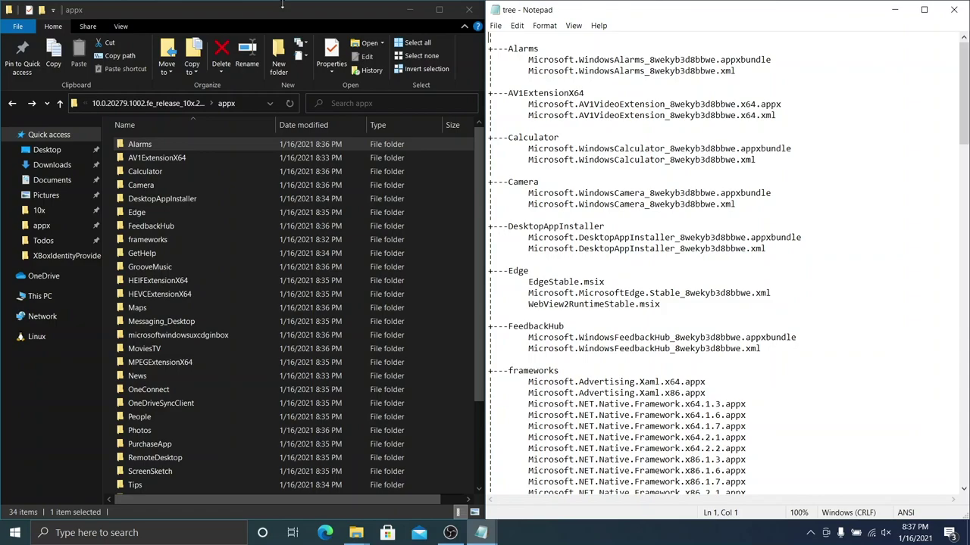
Step: Turn on file name extensions and rename the Alarms bundle to its listed name
double_click(181, 143)
double_click(670, 61)
key("ctrl+c")
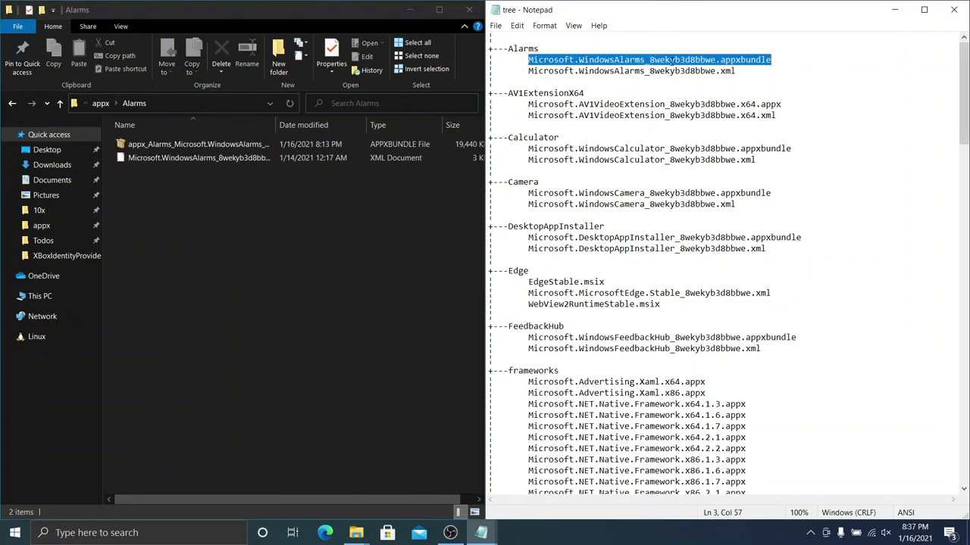
left_click(197, 144)
key("F2")
key("ctrl+v")
key("Return")
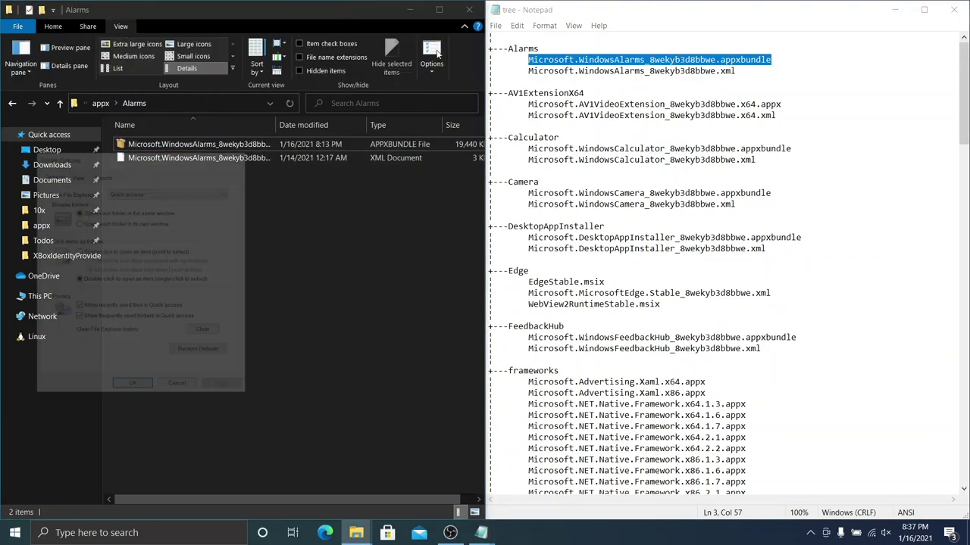
left_click(197, 158)
key("alt+Up")
Step: Rename the AV1ExtensionX64 appx and xml files to their listed names
double_click(151, 162)
left_click(197, 144)
key("F2")
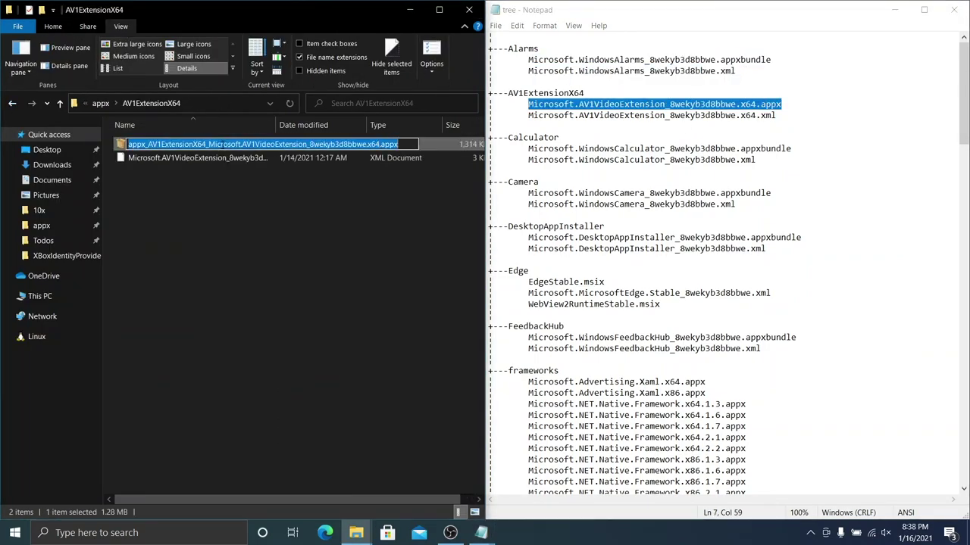
key("ctrl+v")
key("Return")
left_click(222, 158)
key("alt+Up")
Step: Rename the Calculator bundle and xml files to their listed names
double_click(152, 171)
left_click(197, 144)
key("F2")
key("ctrl+v")
key("Return")
left_click(231, 160)
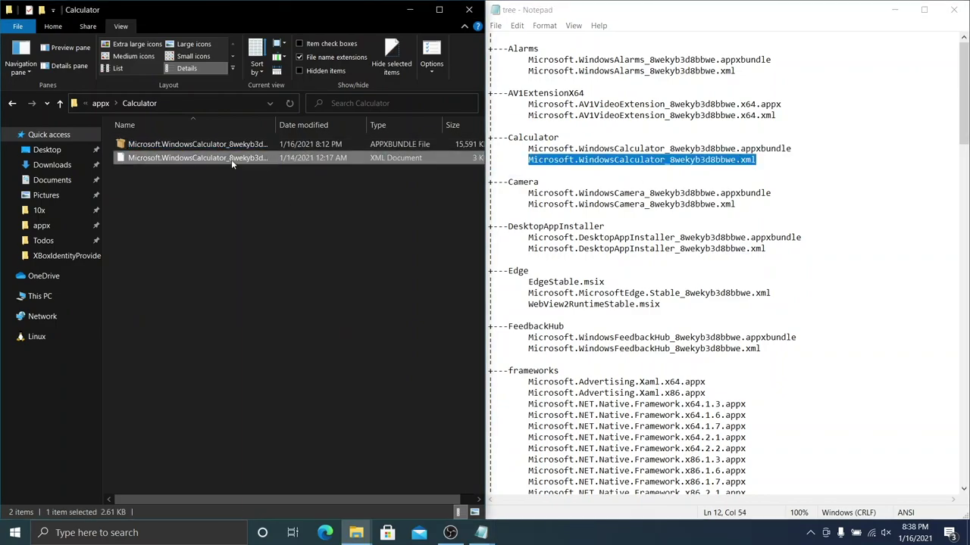
key("F2")
key("alt+Up")
Step: Rename the Camera bundle and xml files to their listed names
double_click(140, 185)
left_click(197, 144)
key("F2")
type("Microsoft.WindowsCamera_8wekyb3d8bbwe.appxbundle")
key("Return")
left_click(197, 157)
key("alt+Up")
Step: Rename the DesktopAppInstaller bundle and xml files to their listed names
double_click(227, 198)
left_click(196, 144)
key("F2")
key("ctrl+v")
key("Return")
left_click(197, 157)
key("F2")
key("ctrl+v")
key("Return")
key("alt+Up")
Step: Rename the Edge files to EdgeStable.msix and WebView2RuntimeStable.msix
double_click(136, 212)
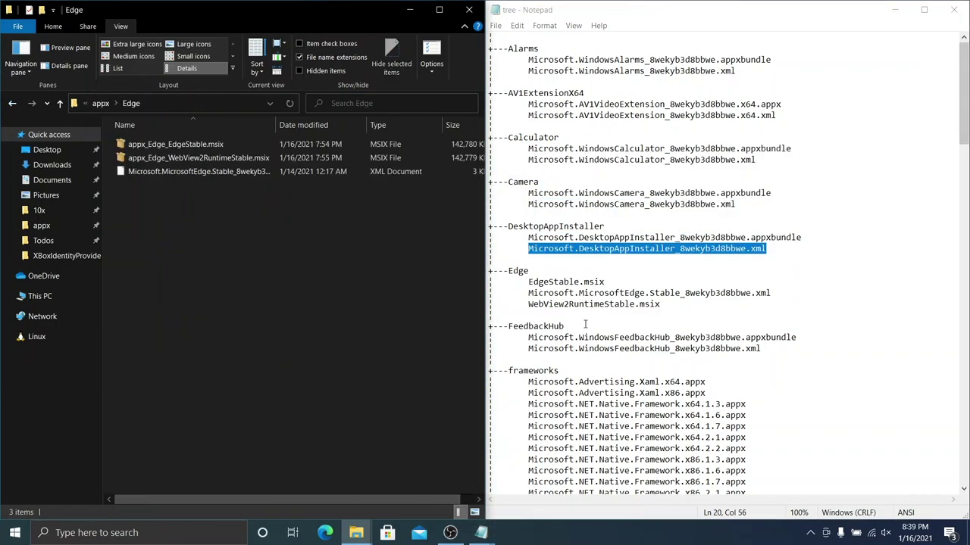
left_click(197, 144)
key("F2")
type("EdgeStable.msix")
key("Return")
left_click(197, 144)
key("F2")
type("WebView2RuntimeStable.msix")
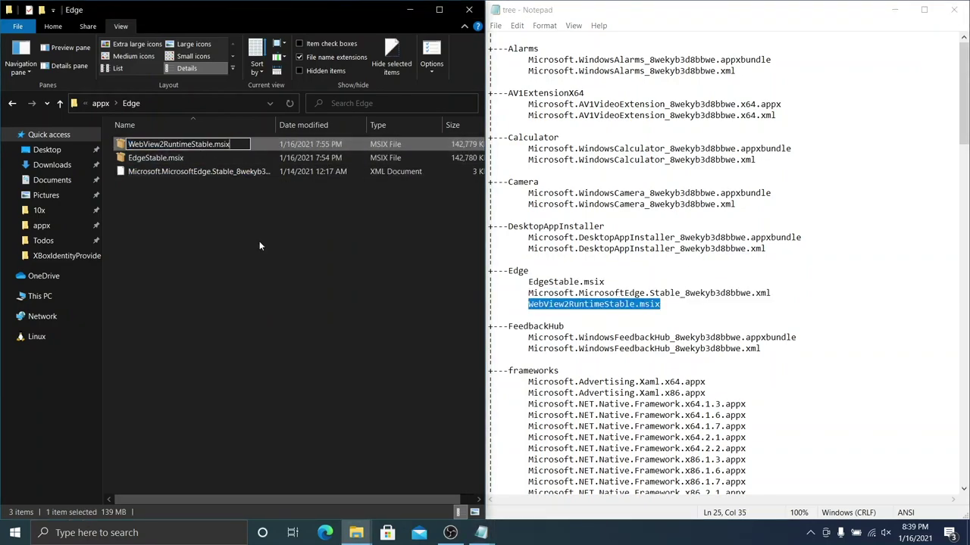
key("Return")
key("alt+Up")
Step: Rename the FeedbackHub bundle and xml files to their listed names
double_click(151, 226)
left_click(197, 144)
key("F2")
type("Microsoft.WindowsFeedbackHub_8wekyb3d8bbwe.appxbundle")
key("Return")
left_click(197, 157)
key("F2")
type("Microsoft.WindowsFeedbackHub_8wekyb3d8bbwe.xml")
key("Return")
key("alt+Up")
Step: Rename the GetHelp bundle and xml files to their listed names
double_click(275, 234)
left_click(197, 144)
key("F2")
type("Microsoft.GetHelp_8wekyb3d8bbwe.appxbundle")
key("Return")
key("Down")
key("F2")
key("ctrl+v")
key("Return")
key("alt+Up")
Step: Rename the GrooveMusic files to their listed names
double_click(288, 215)
key("Down")
key("F2")
key("ctrl+v")
key("Return")
key("Down")
key("F2")
type("Microsoft.ZuneMusic_8wekyb3d8bbwe.xml")
key("Return")
key("alt+Up")
Step: Rename the HEIFExtensionX64 files to their listed names
double_click(294, 229)
left_click(242, 145)
key("F2")
key("ctrl+v")
key("Return")
key("Down")
Step: Rename the HEVCExtensionX64 files to their listed names
key("F2")
key("ctrl+v")
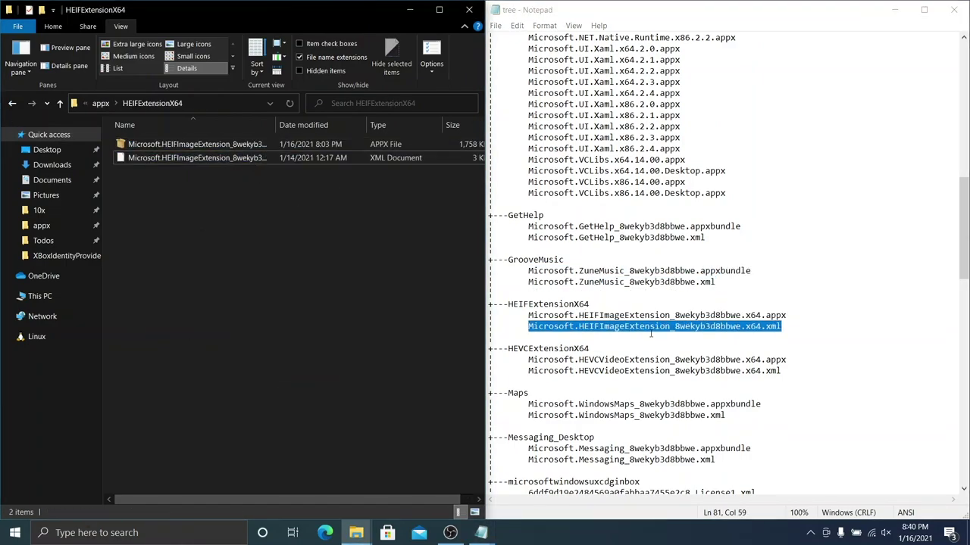
key("Return")
key("alt+Up")
double_click(222, 149)
key("Down")
key("F2")
key("ctrl+v")
key("Return")
key("Down")
Step: Rename the Maps files to their listed names
key("F2")
key("ctrl+v")
key("Return")
key("alt+Up")
double_click(258, 303)
key("Down")
key("F2")
type("appx_Maps_Microsoft.WindowsMaps_8wekyb3d8bbwe.appxbundle")
key("Return")
key("Down")
Step: Rename the Messaging_Desktop files to their listed names
key("F2")
key("ctrl+v")
key("Return")
key("alt+Up")
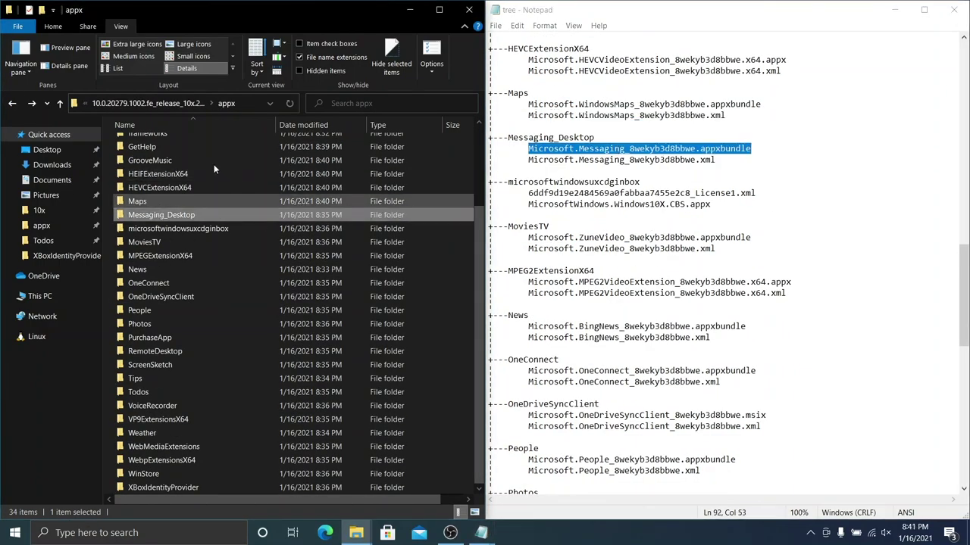
double_click(260, 216)
key("Down")
key("F2")
key("ctrl+v")
type("Microsoft.Messaging_8wekyb3d8bbwe")
key("Return")
key("Down")
key("alt+Up")
Step: Rename the microsoftwindowsuxcdginbox and MoviesTV package files to their tree-listing names
double_click(189, 396)
key("Down")
key("Down")
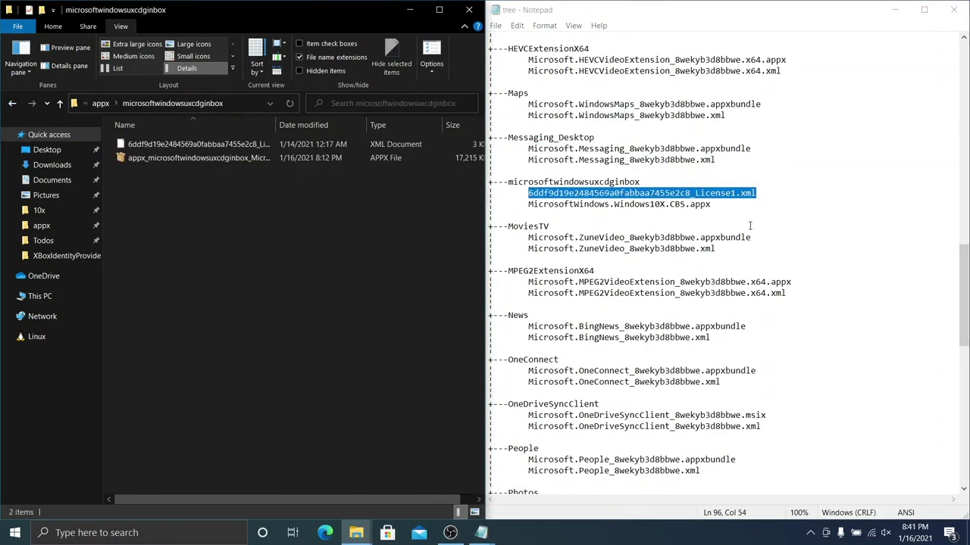
key("F2")
type("MicrosoftWindows.Windows10X.CBS")
key("Return")
key("alt+Up")
double_click(322, 195)
key("Down")
key("F2")
type("Microsoft.ZuneVideo_8wekyb3d8bbwe.appxbundle")
key("Return")
key("Down")
Step: Rename the MPEG2ExtensionX64 package files to their listed names
key("F2")
type("Microsoft.ZuneVideo_8wekyb3d8bbwe.xml")
key("Return")
key("alt+Up")
key("Down")
key("Return")
key("Down")
key("F2")
type("Microsoft.MPEG2VideoExtension_8wekyb3d8bbwe.x64.appx")
key("Return")
Step: Rename the News package files to their listed names
key("Down")
key("F2")
type("Microsoft.MPEG2VideoExtension_8wekyb3d8bbwe.x64.xml")
key("Return")
key("alt+Up")
key("Down")
key("Return")
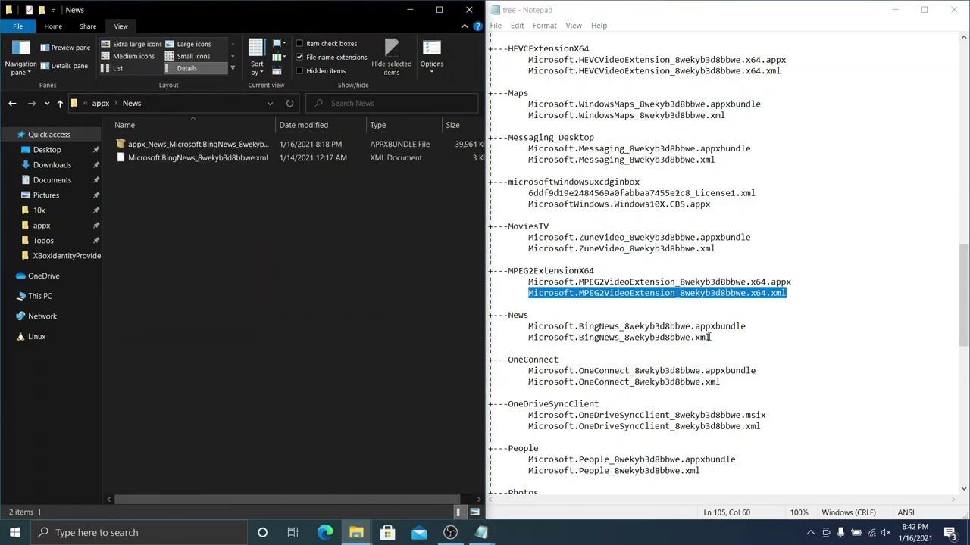
key("Down")
key("F2")
type("Microsoft.BingNews_8wekyb3d8bbwe.appxbundle")
key("Return")
key("Down")
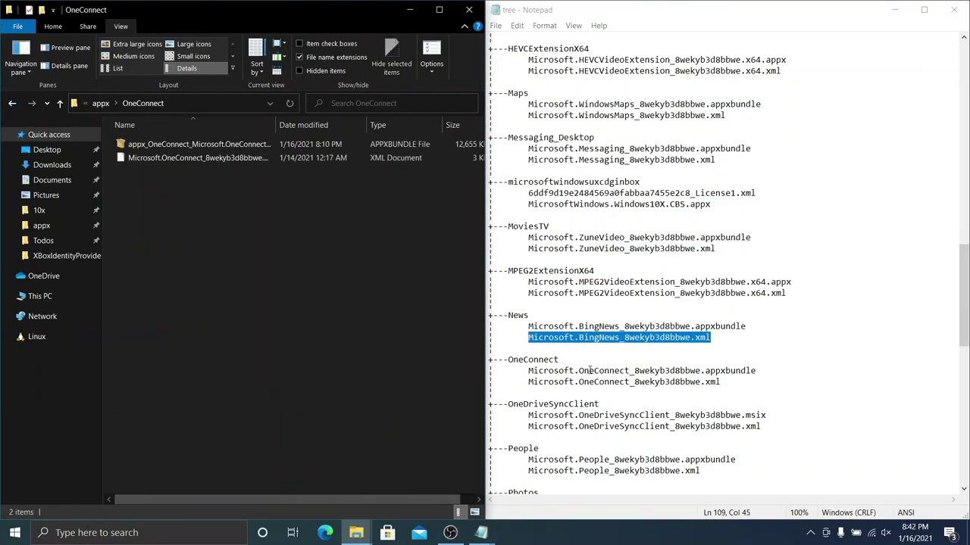
Step: Rename the OneConnect package files to their listed names
key("Down")
key("F2")
type("Microsoft.OneConnect_8wekyb3d8bbwe.appxbundle")
key("Return")
key("Down")
key("F2")
Step: Rename the OneDriveSyncClient package files to their listed names
type("Microsoft.OneConnect_8wekyb3d8bbwe.xml")
key("Return")
key("alt+Up")
key("Down")
key("Return")
key("Down")
key("F2")
key("ctrl+v")
key("Return")
key("Down")
key("F2")
Step: Rename the People bundle and xml files to their listed names
key("ctrl+v")
key("Return")
key("alt+Up")
key("Down")
key("Return")
key("Down")
key("F2")
type("Microsoft.People_8wekyb3d8bbwe.appxbundle")
key("Return")
key("Down")
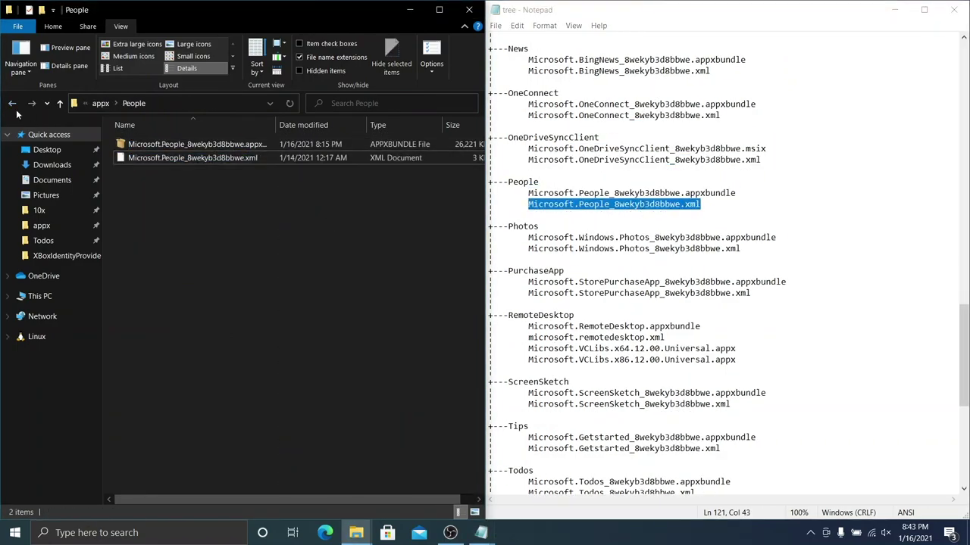
key("F2")
key("ctrl+v")
key("Return")
key("alt+Up")
Step: Rename the Photos package files to their listed names
key("Down")
key("Return")
key("Down")
key("F2")
key("ctrl+v")
key("Return")
key("Down")
key("F2")
key("ctrl+v")
key("Return")
key("alt+Up")
Step: Rename the PurchaseApp bundle to its listed name
key("Down")
key("Return")
Step: Rename the RemoteDesktop package files to their listed names
key("Down")
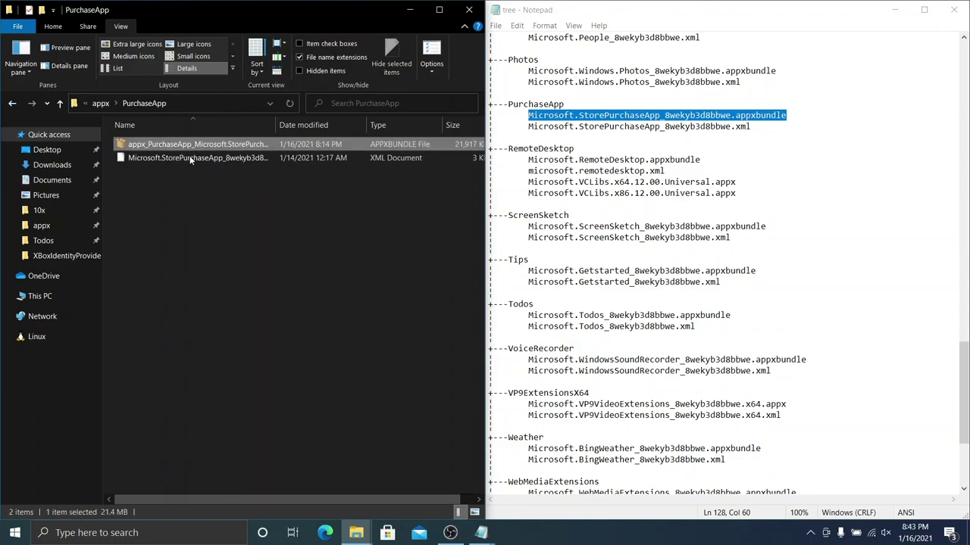
key("F2")
type("Microsoft.StorePurchaseApp_8wekyb3d8bbwe.appxbundle")
key("Return")
key("alt+Up")
key("Down")
key("Return")
key("F2")
type("Microsoft.RemoteDesktop.appxbundle")
key("Return")
key("Down")
key("F2")
type("microsoft.remotedesktop.xml")
key("Return")
key("Home")
key("F2")
type("Microsoft.VCLibs.x64.12.00.Universal.appx")
key("Return")
Step: Rename the x86 VCLibs file and the ScreenSketch package files to their listed names
key("Down")
key("F2")
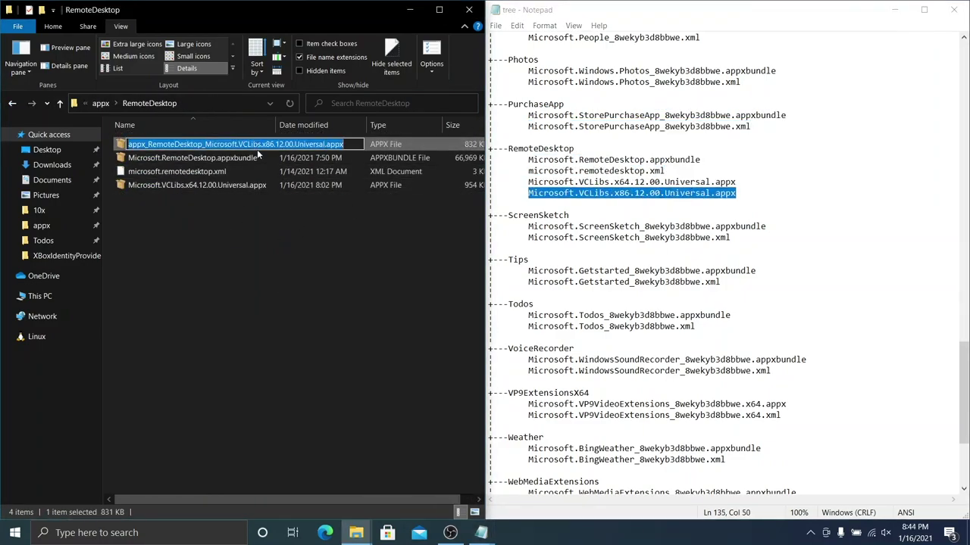
type("Microsoft.VCLibs.x86.12.00.Universal.appx")
key("Return")
key("alt+Up")
key("Down")
key("Return")
key("F2")
type("Microsoft.ScreenSketch_8wekyb3d8bbwe.appxbundle")
key("Return")
key("Down")
key("F2")
Step: Rename the Tips package files to their listed names
type("Microsoft.ScreenSketch_8wekyb3d8bbwe.xml")
key("Return")
key("alt+Up")
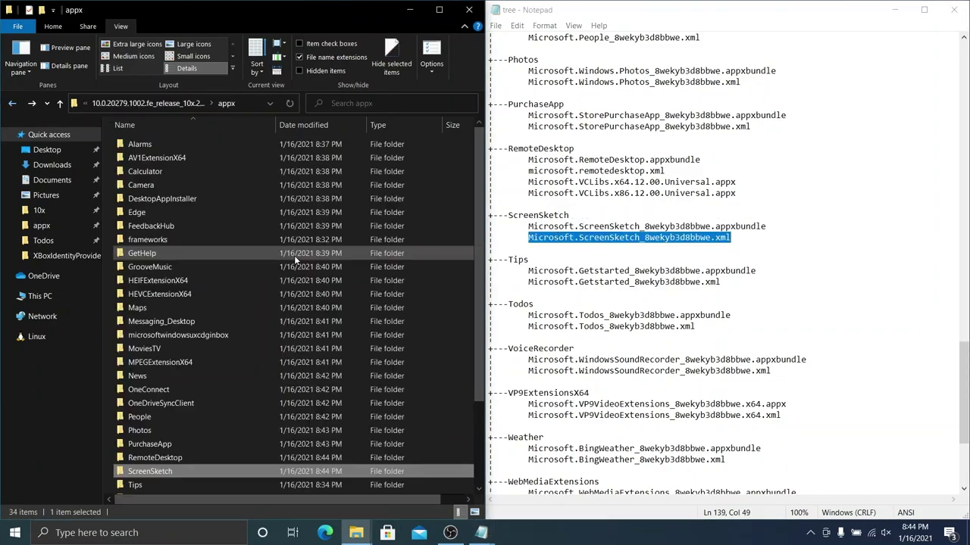
key("Down")
key("Return")
key("F2")
key("ctrl+v")
key("Return")
key("Down")
key("F2")
Step: Rename the Todos package and xml files to their listed names
key("ctrl+v")
key("Return")
key("alt+Up")
key("Down")
key("Return")
key("F2")
key("ctrl+v")
Step: Rename the VoiceRecorder bundle and xml to their listed names
key("Return")
key("F2")
key("ctrl+v")
key("Return")
key("alt+Up")
key("Down")
key("Return")
key("F2")
type("Microsoft.WindowsSoundRecorder_8wekyb3d8bbwe.appxbundle")
left_click(656, 371)
Step: Rename the VP9ExtensionsX64 appx and xml to their listed names
key("Return")
key("Down")
key("F2")
type("Microsoft.WindowsSoundRecorder_8wekyb3d8bbwe.xml")
key("Return")
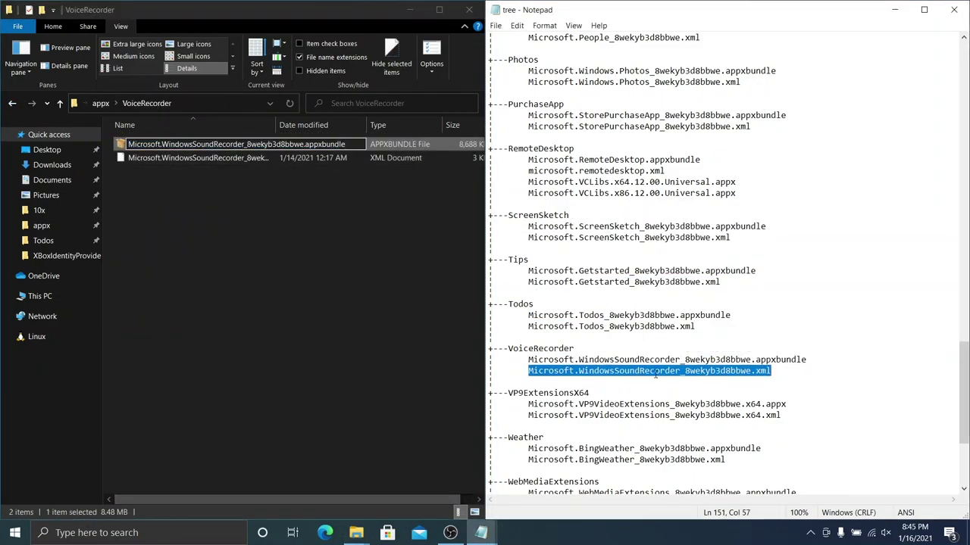
key("alt+Up")
key("Down")
key("Return")
key("F2")
type("Microsoft.VP9VideoExtensions_8wekyb3d8bbwe.x64.appx")
key("Return")
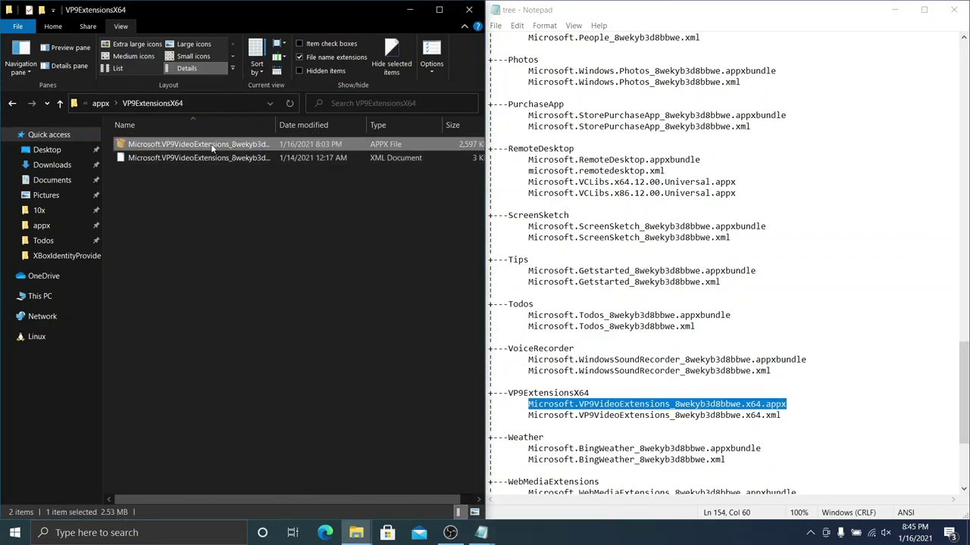
key("Down")
key("F2")
Step: Rename the Weather bundle and xml to their listed names
type("Microsoft.VP9VideoExtensions_8wekyb3d8bbwe.x64.xml")
key("Return")
key("alt+Up")
key("Down")
key("Return")
key("F2")
type("Microsoft.BingWeather_8wekyb3d8bbwe.appxbundle")
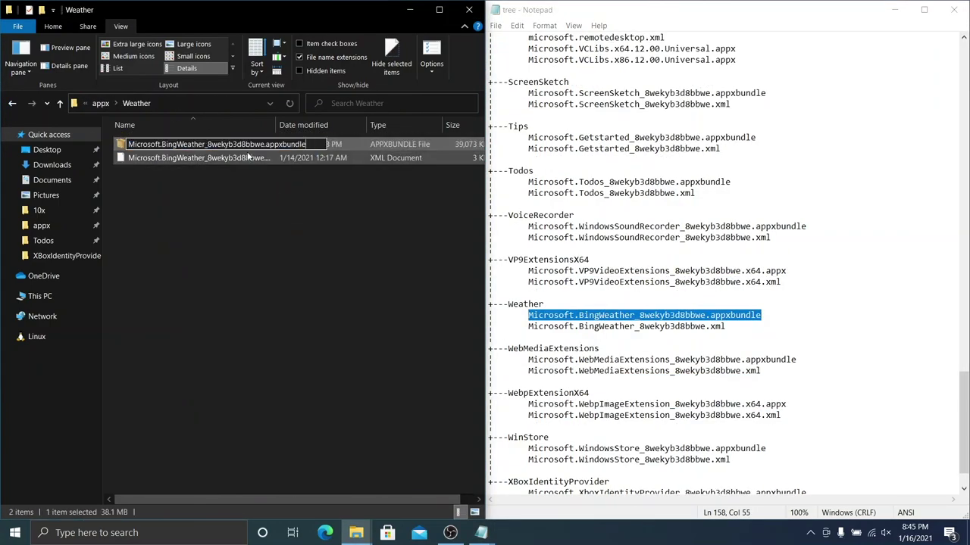
key("Return")
key("Down")
key("F2")
Step: Rename the WebMediaExtensions package files to their listed names
key("ctrl+v")
key("Return")
key("alt+Up")
key("Down")
key("Return")
key("F2")
key("ctrl+v")
key("Return")
key("Down")
key("F2")
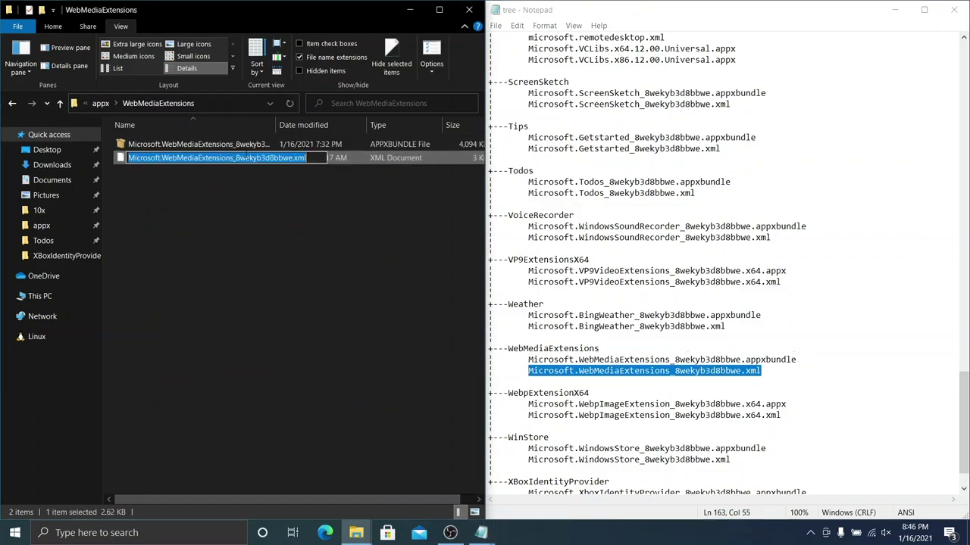
Step: Rename the WebMediaExtensions xml and the WebpExtensionsX64 package files
key("ctrl+v")
key("Return")
key("alt+Up")
key("Down")
key("Return")
key("F2")
key("ctrl+v")
key("Return")
key("Down")
key("F2")
Step: Rename the WinStore package files to their listed names
key("ctrl+v")
key("Return")
key("alt+Up")
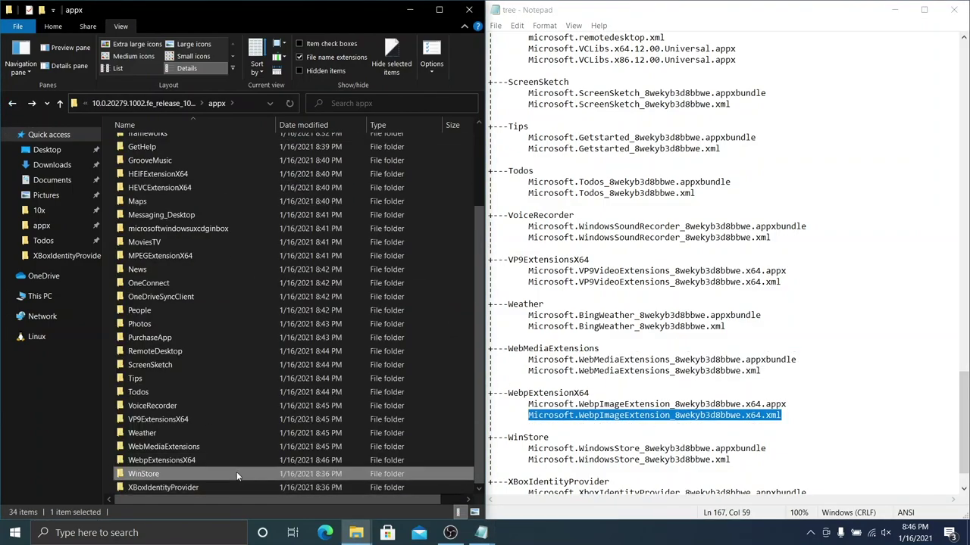
key("Down")
key("Return")
key("F2")
type("Microsoft.WindowsStore_8wekyb3d8bbwe.appxbundle")
key("Return")
key("Down")
key("F2")
type("Microsoft.WindowsStore_8wekyb3d8bbwe.xml")
Step: Rename the XBoxIdentityProvider bundle to its listed name and return to the appx folder
key("Return")
key("alt+Up")
key("Down")
key("Return")
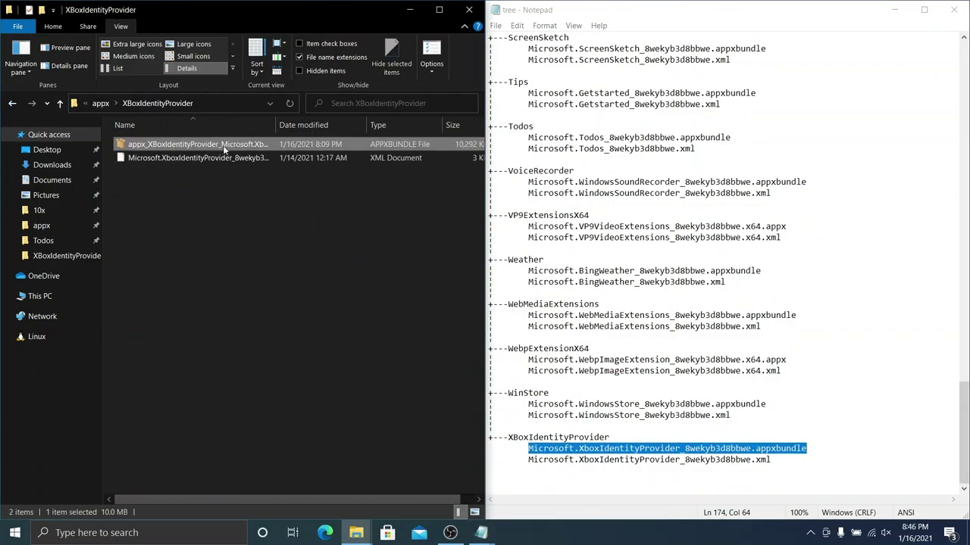
key("F2")
type("Microsoft.XboxIdentityProvider_8wekyb3d8bbwe.appxbundle")
key("Return")
key("alt+Up")
scroll(383, 220, "up", 3)
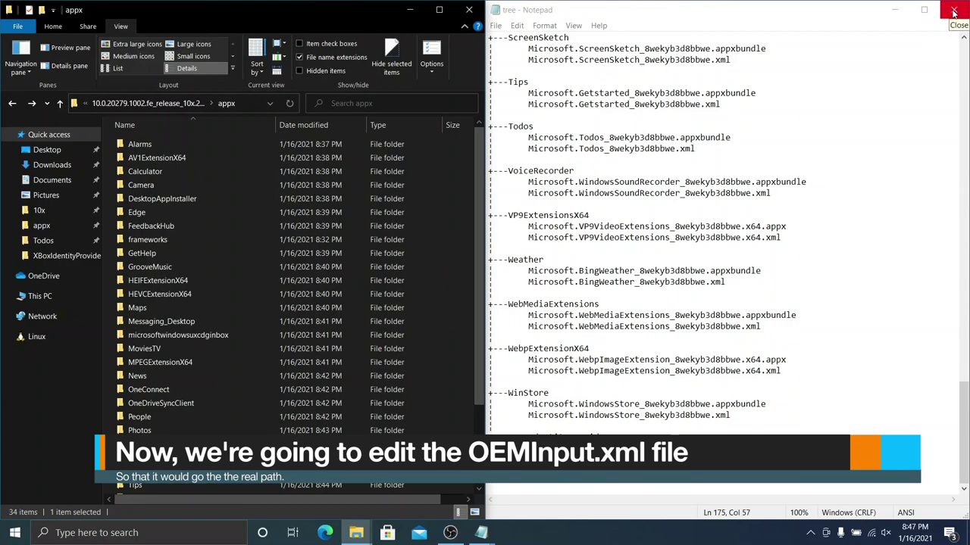
Step: Move the 10.0.20279 build folder from UUPdownloader into the 10x folder and close UUPdownloader
left_click(953, 11)
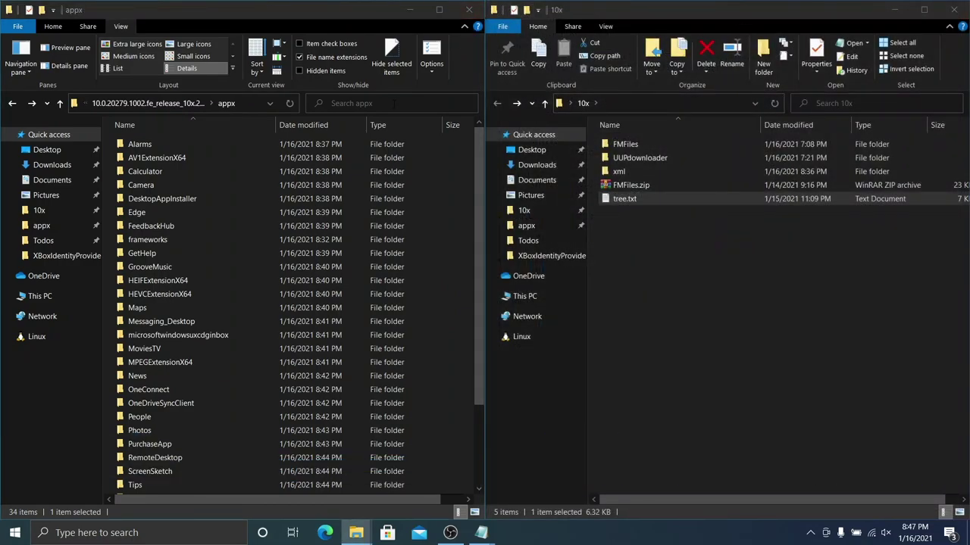
left_click(165, 103)
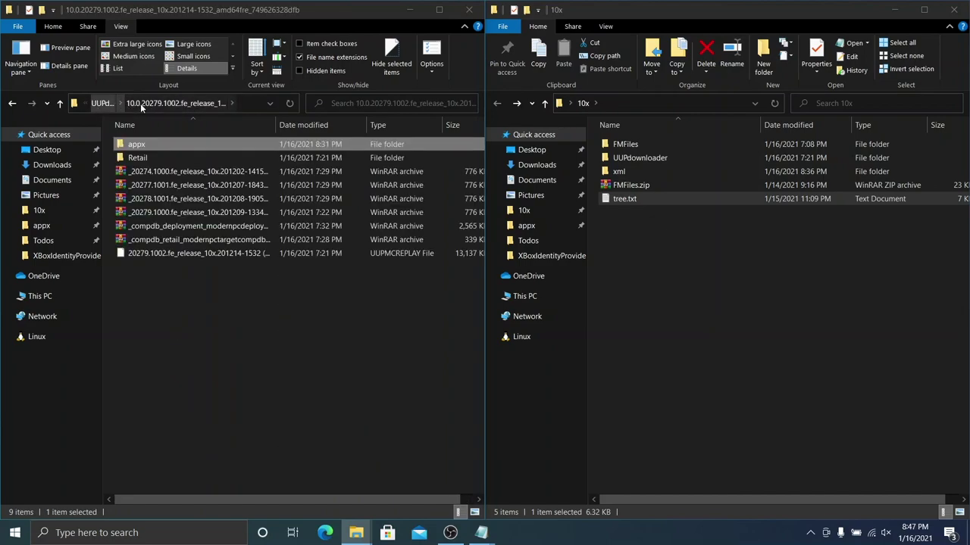
left_click(103, 103)
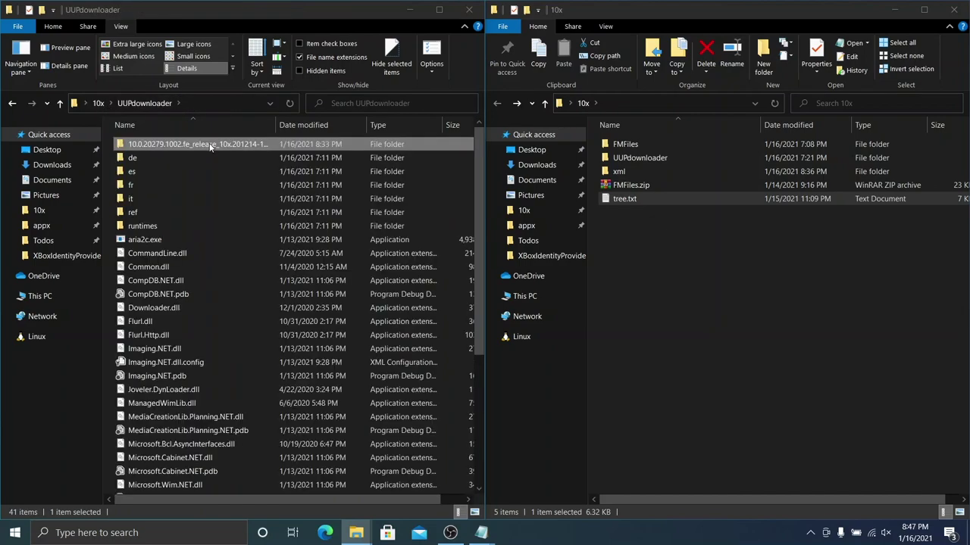
left_click(435, 307)
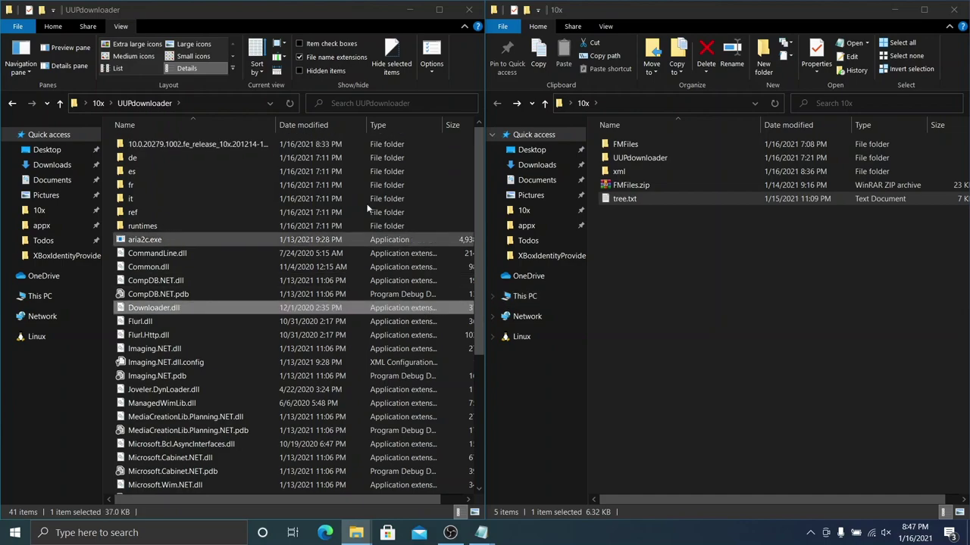
left_click(188, 143)
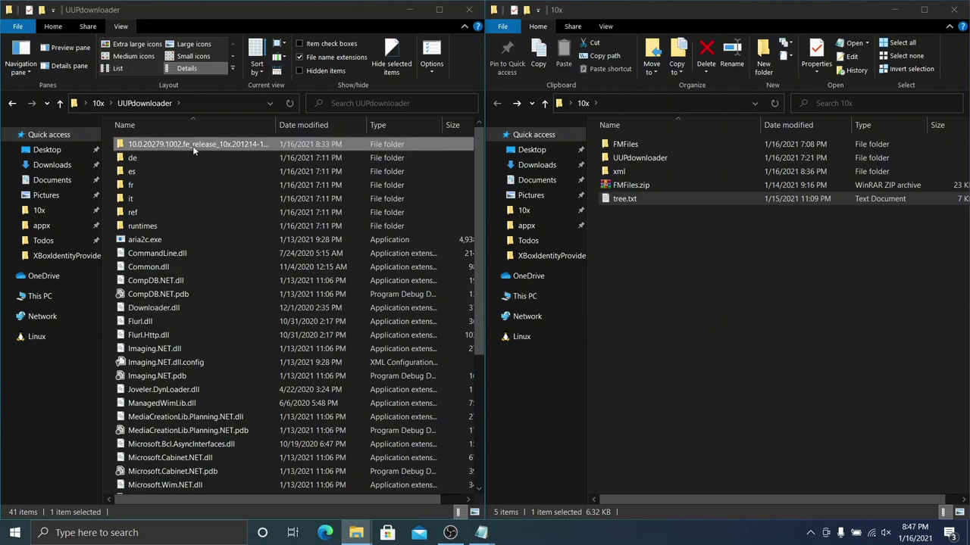
left_click(784, 318)
key("ctrl+v")
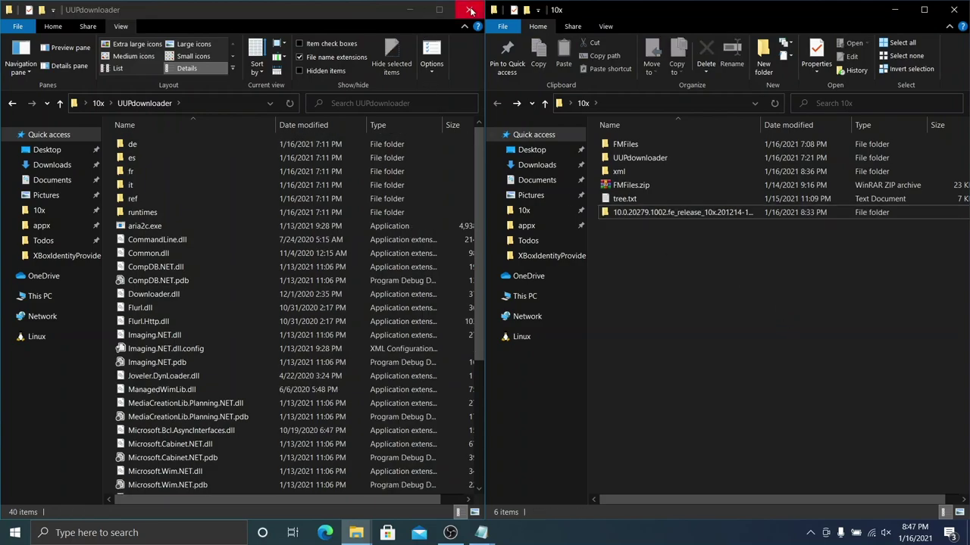
left_click(469, 9)
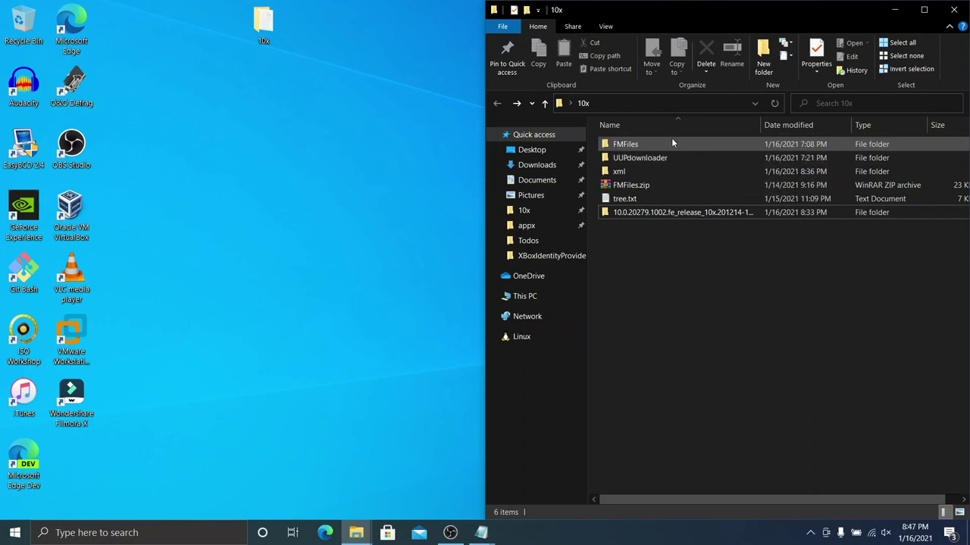
Step: Open OEMInput.xml from the 10x FMFiles folder for editing in WordPad
double_click(674, 143)
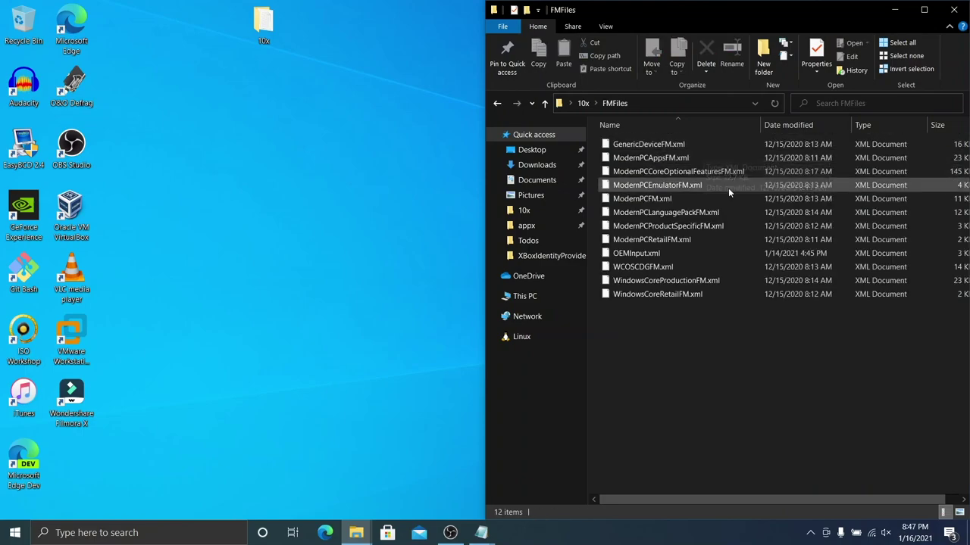
left_click(656, 254)
right_click(656, 254)
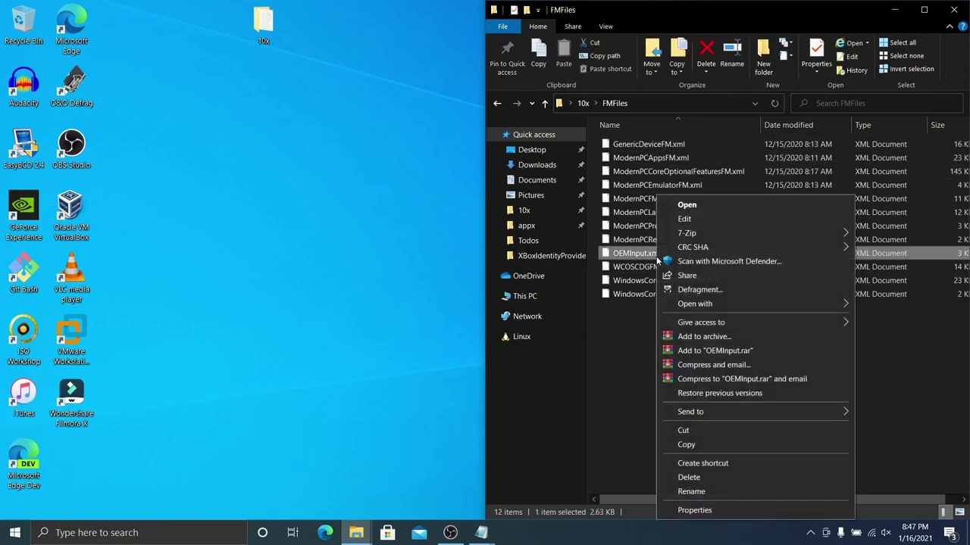
left_click(694, 220)
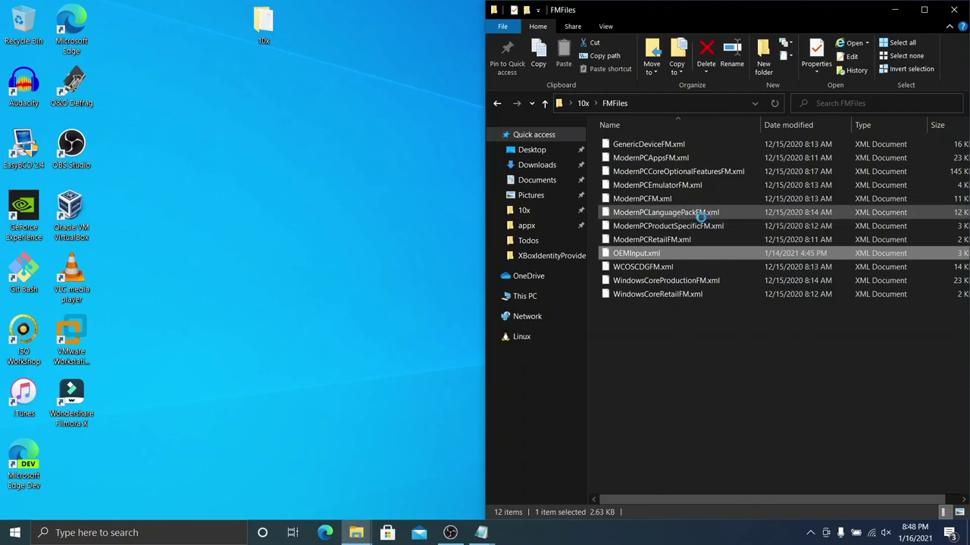
scroll(587, 204, "down", 2)
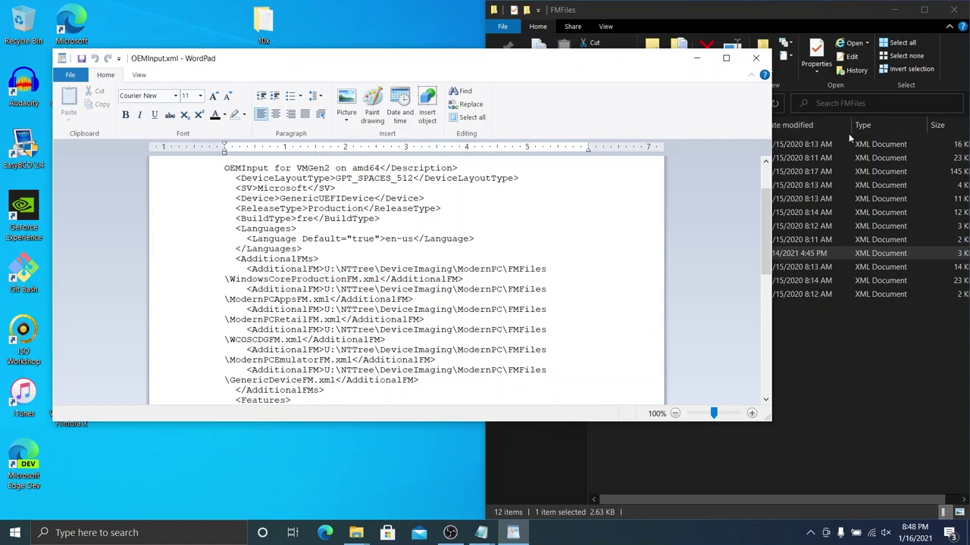
Step: Replace the first AdditionalFM entry's U:\NTTree path with the FMFiles folder path from Explorer
left_click(885, 103)
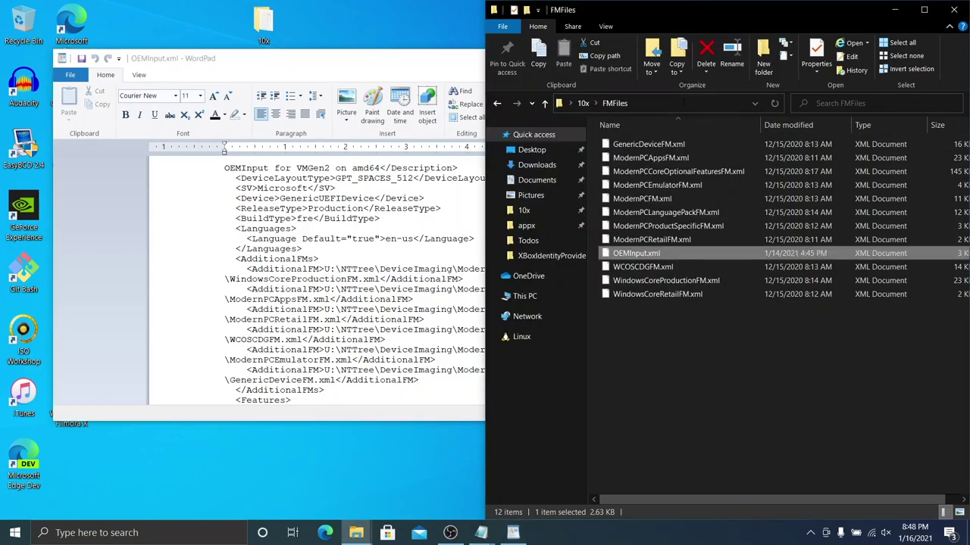
left_click(690, 104)
key("ctrl+c")
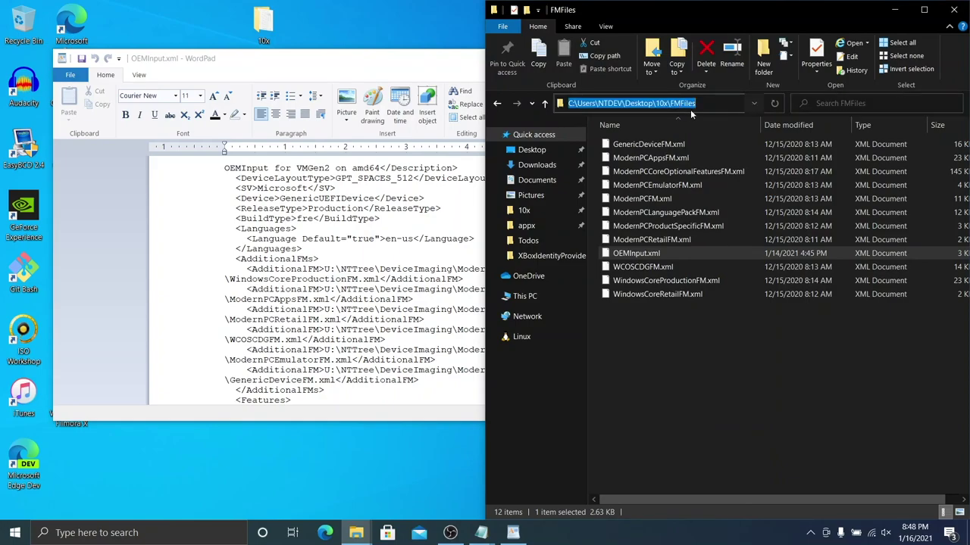
left_click(464, 278)
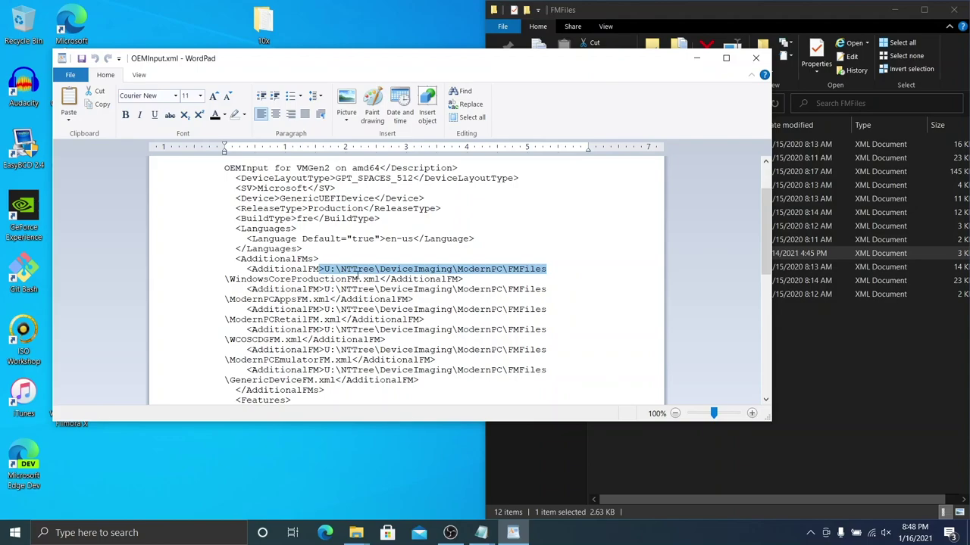
left_click(340, 270)
left_click_drag(470, 260, 529, 273)
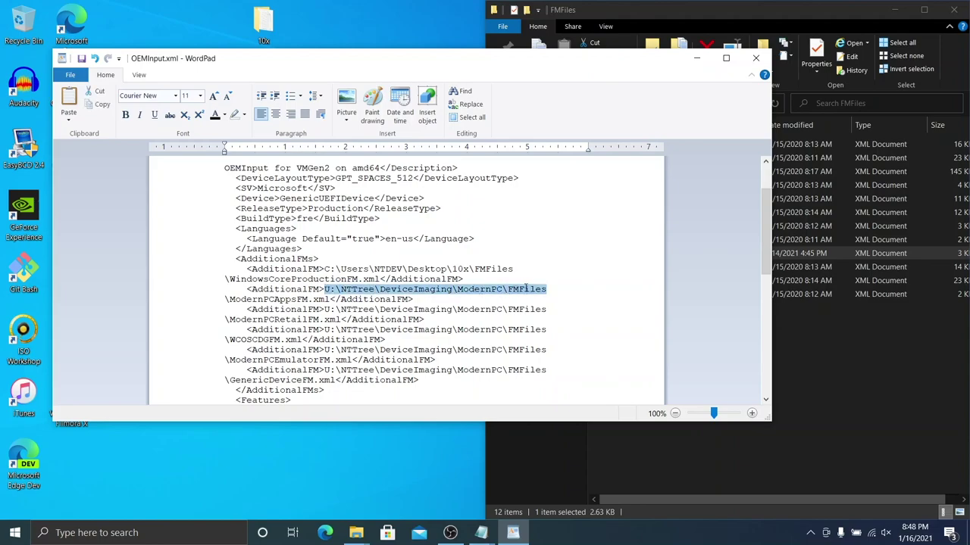
key("ctrl+v")
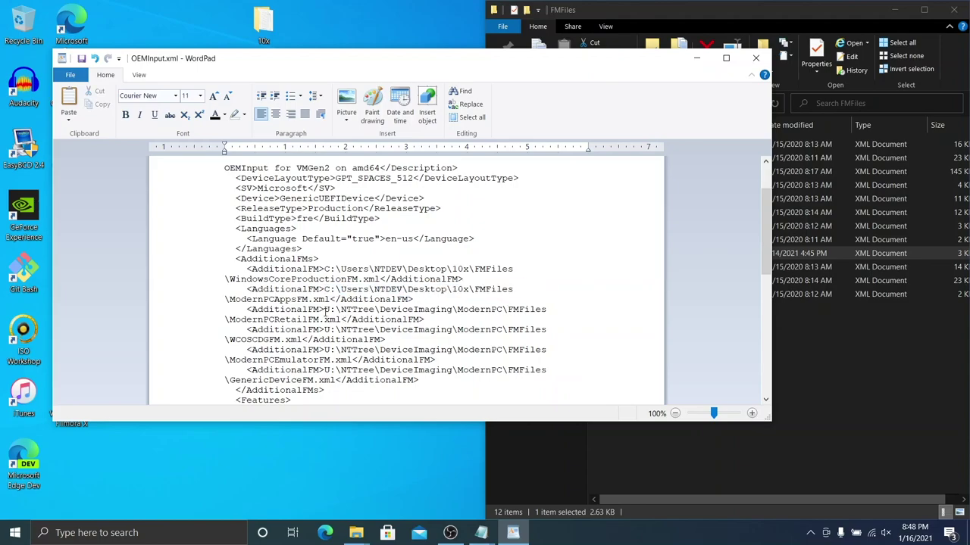
Step: Paste the FMFiles path over the ModernPCRetailFM and GenericDeviceFM entries, then close WordPad
left_click_drag(414, 311, 551, 308)
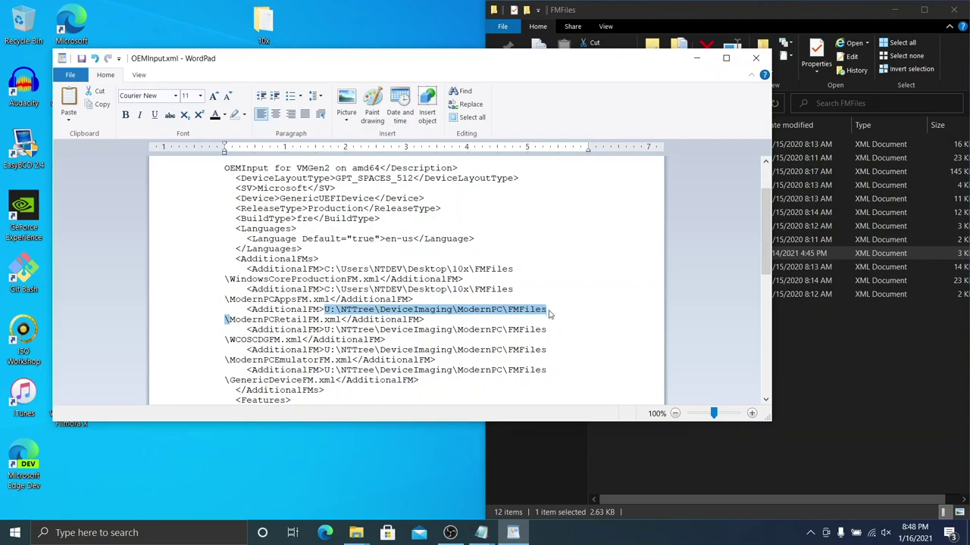
left_click(549, 310)
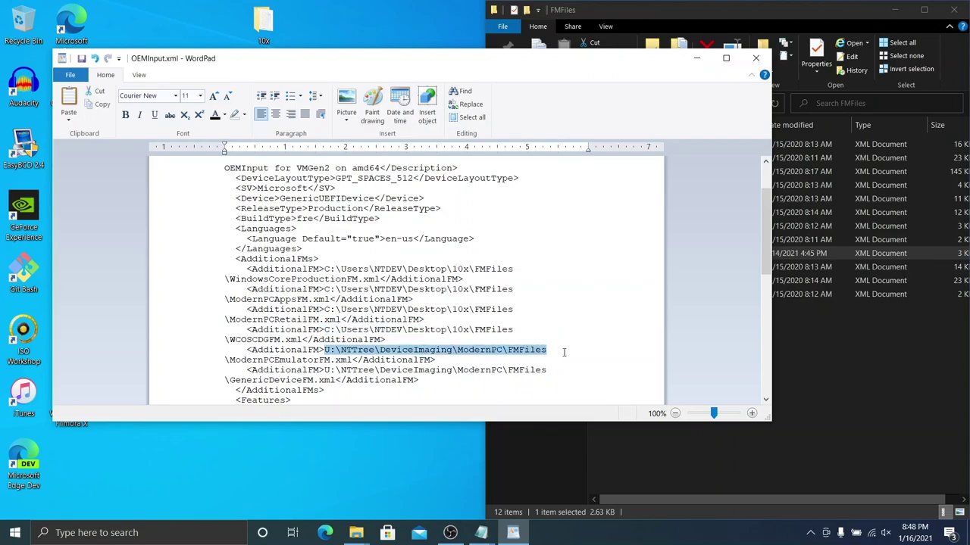
key("ctrl+v")
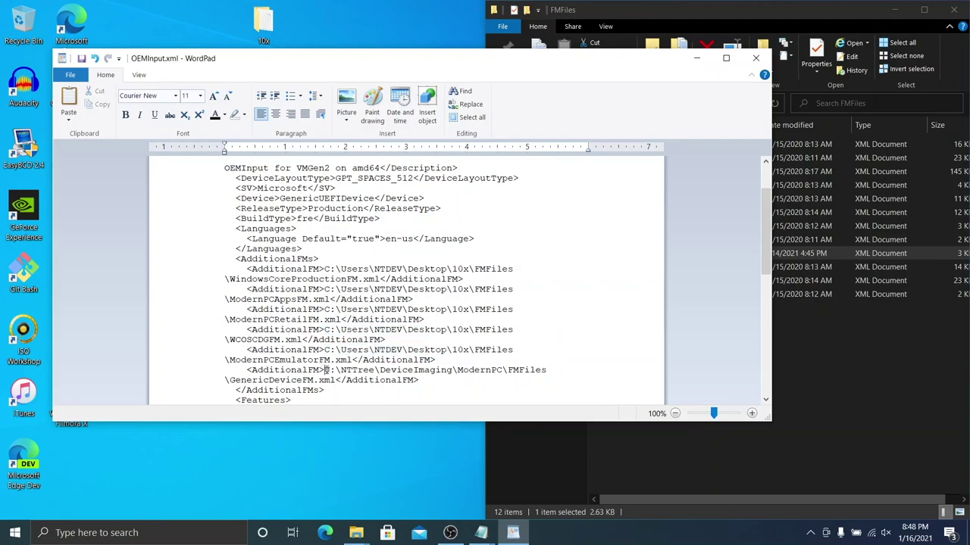
left_click_drag(326, 369, 546, 368)
key("ctrl+v")
scroll(439, 347, "down", 2)
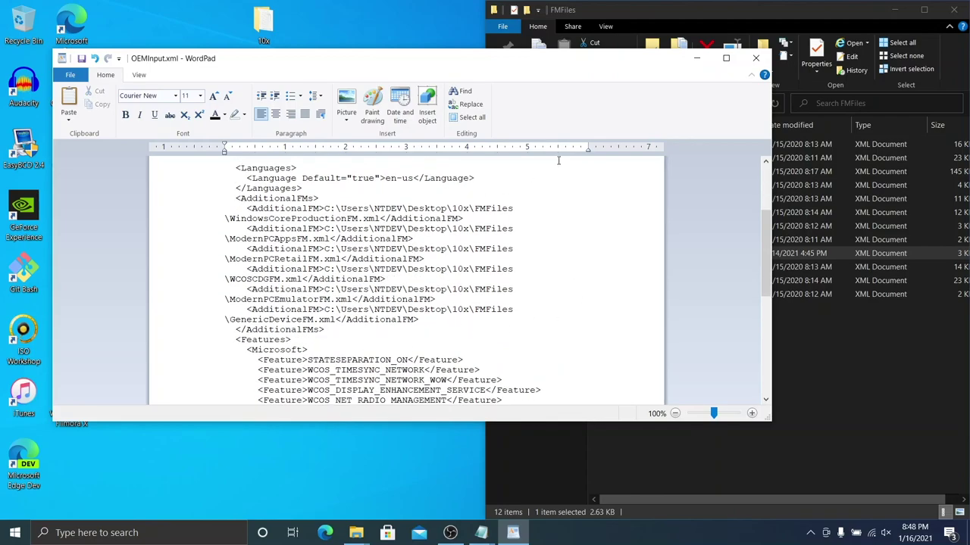
left_click(756, 60)
Step: Save OEMInput.xml and open an admin Command Prompt in Windows Kits\10\tools\bin\i386
left_click(381, 252)
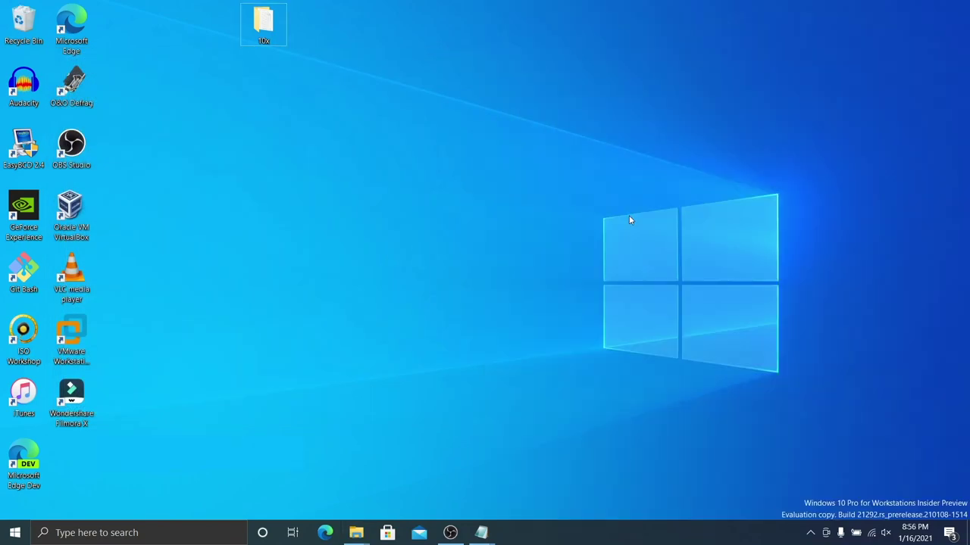
key("super+r")
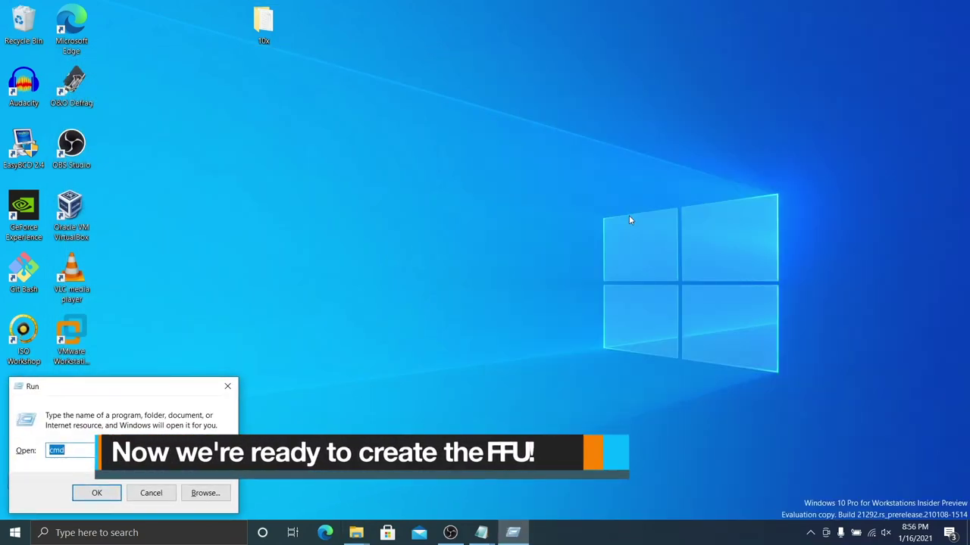
key("ctrl+shift+Return")
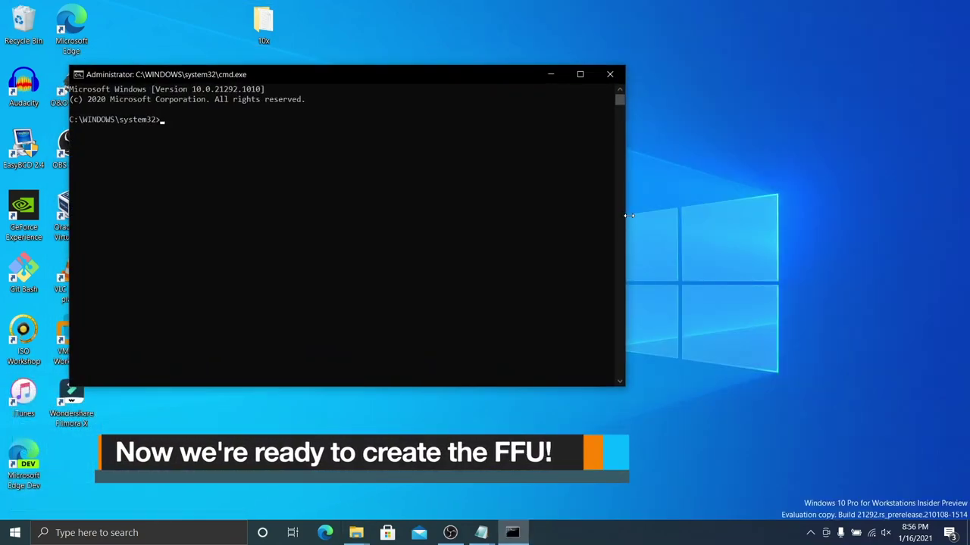
type("cd /d c:\\pro")
key("Tab")
key("Tab")
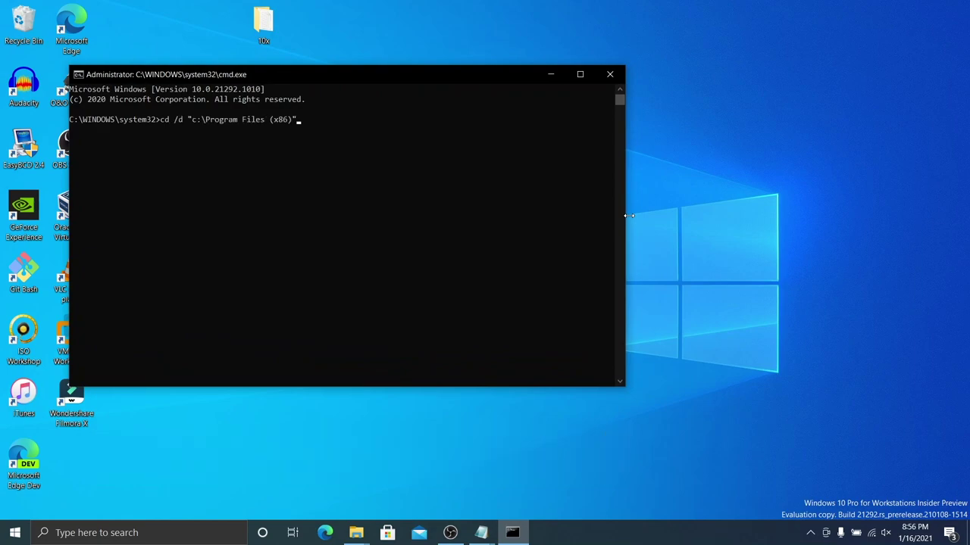
type("\\wi")
key("Tab")
key("Tab")
type("\\1")
key("Tab")
type("\\tools")
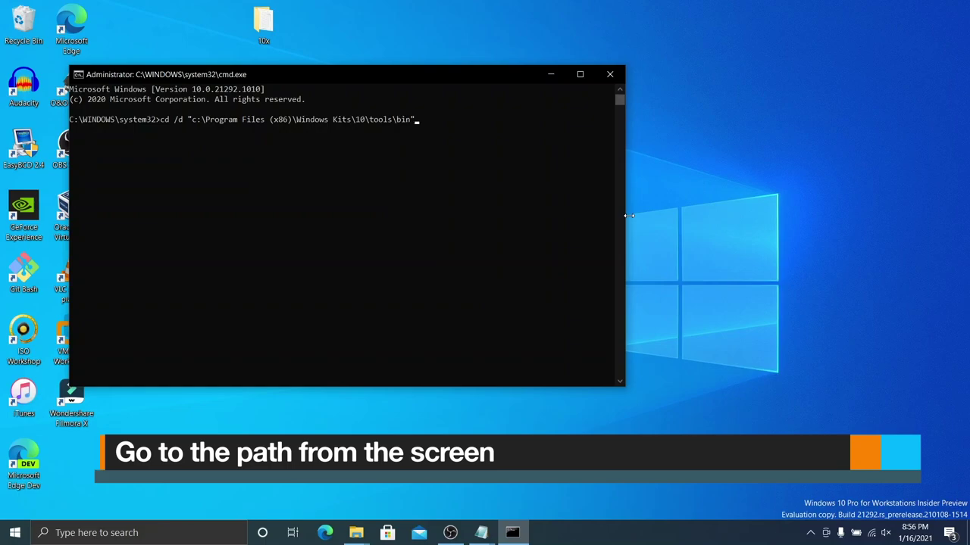
type("\\bi")
key("Tab")
key("Return")
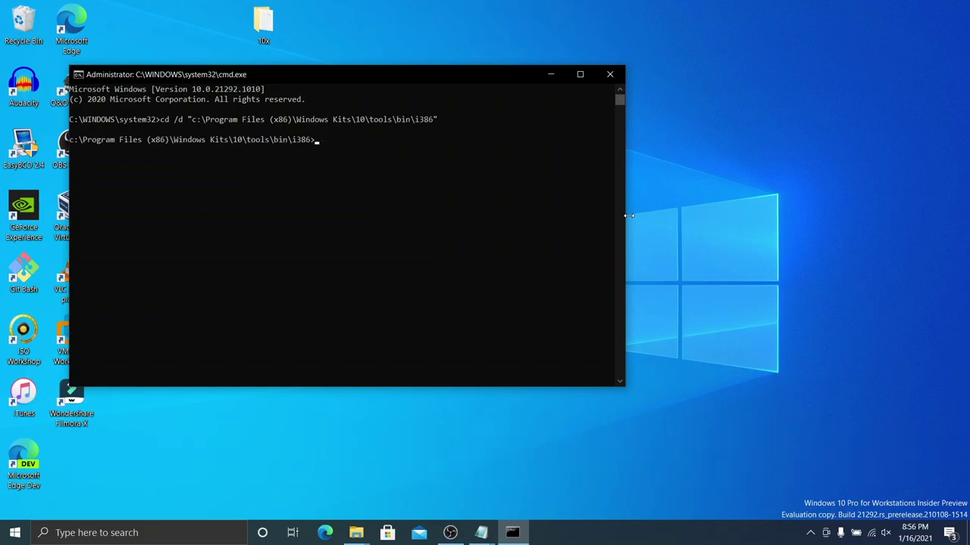
Step: Begin the imggen.cmd flash.ffu command with the FMFiles OEMInput.xml path
type("imggen.cmd")
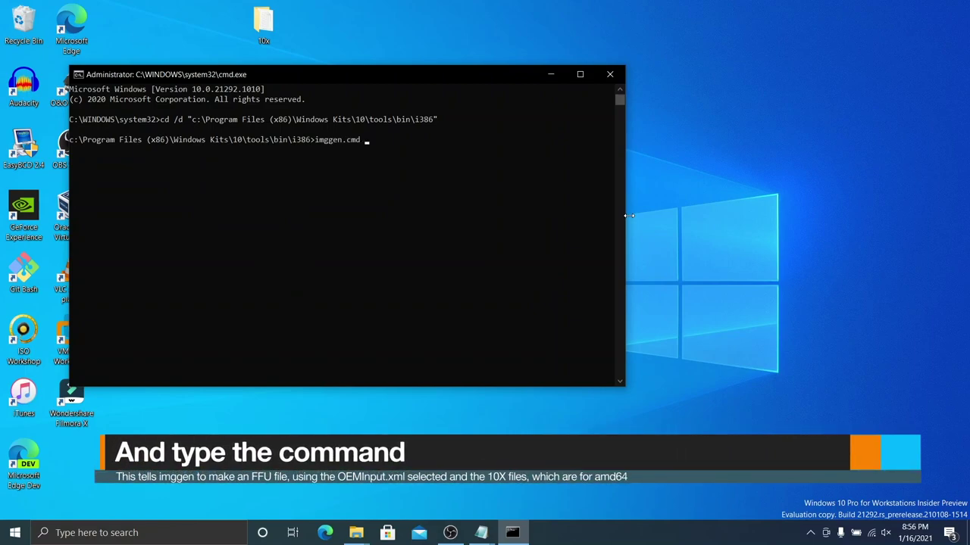
type(" flash.ffu")
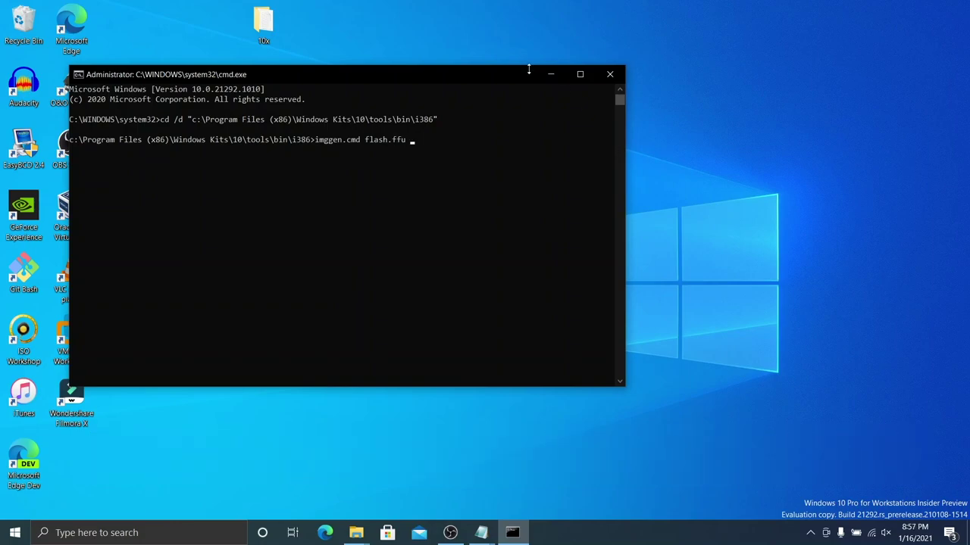
double_click(276, 38)
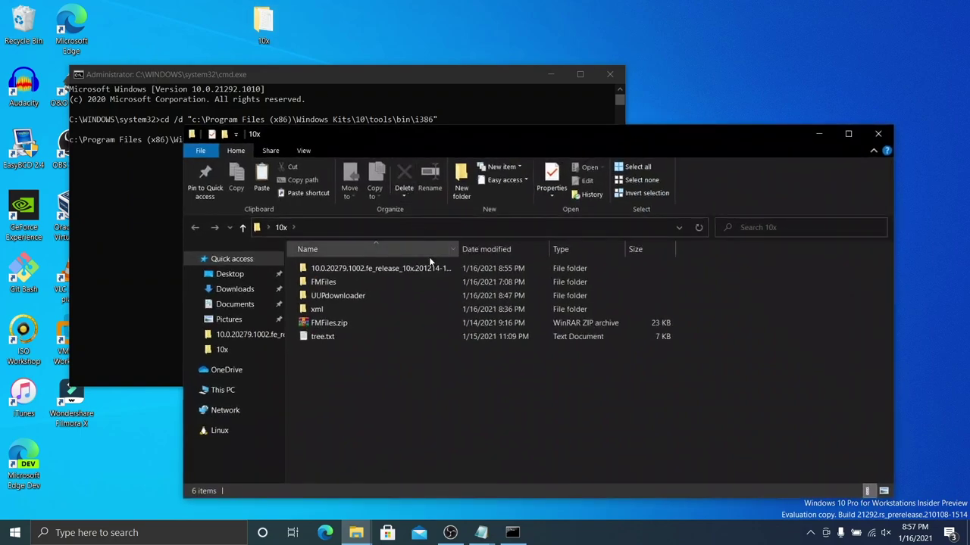
double_click(442, 286)
left_click(430, 231)
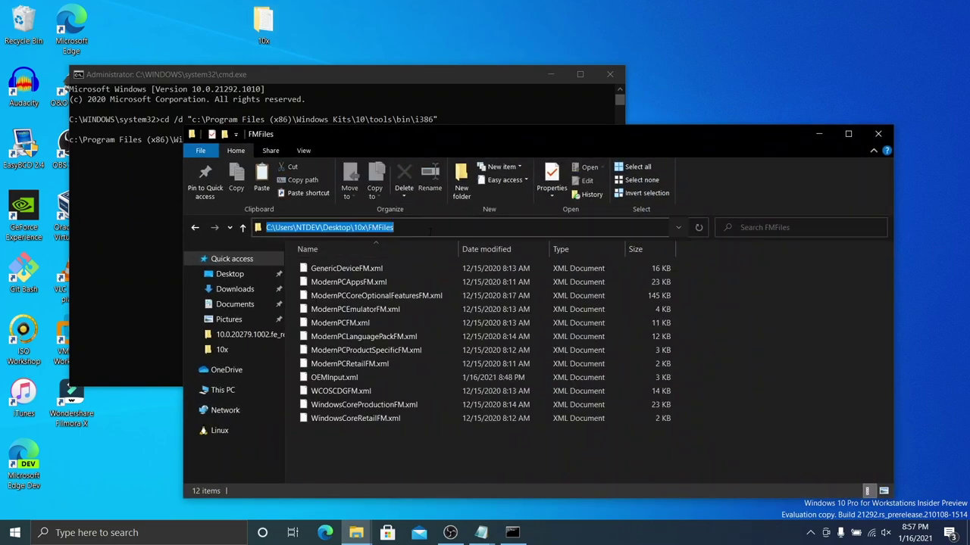
key("ctrl+c")
left_click(819, 134)
key("ctrl+v")
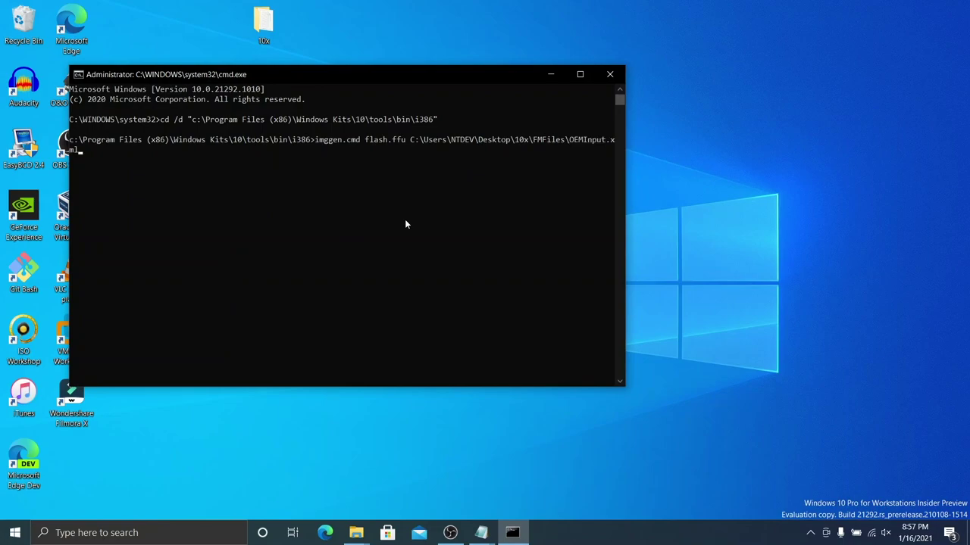
Step: Add the 10.0.20279 build folder path and amd64, then run the imggen build
double_click(263, 24)
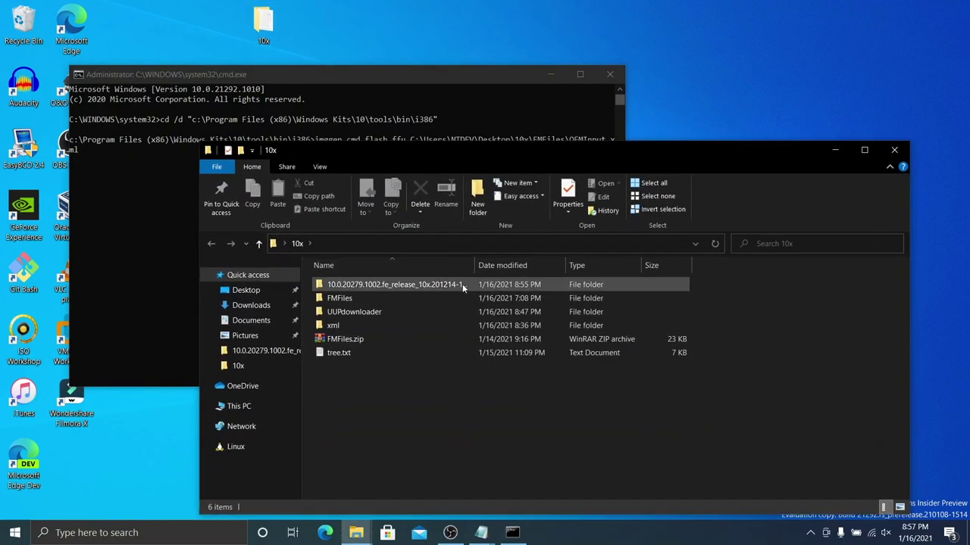
double_click(462, 285)
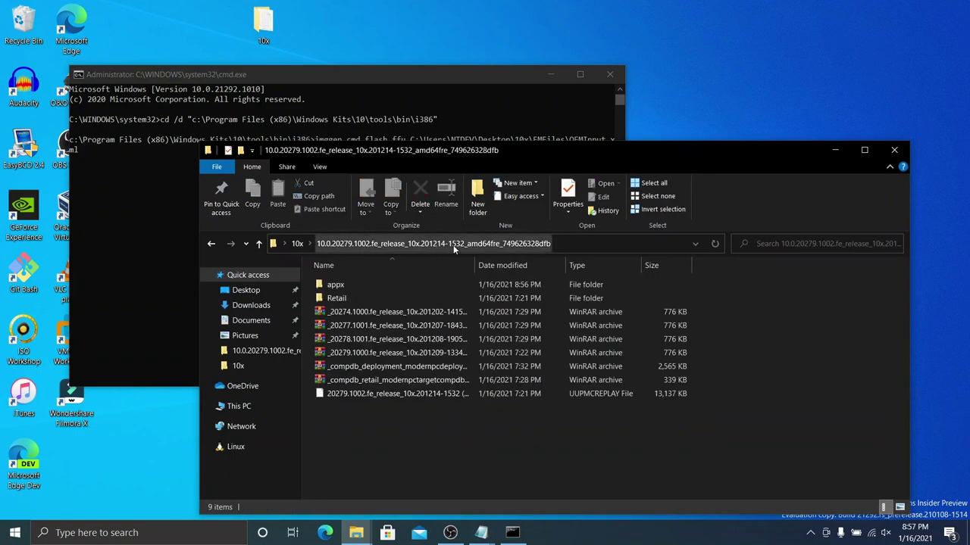
left_click(610, 243)
left_click(847, 155)
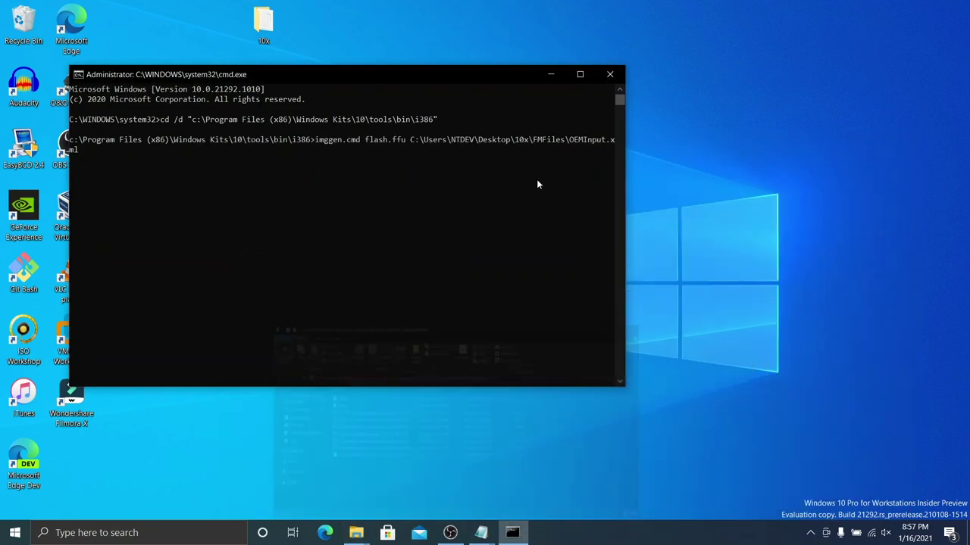
key("ctrl+v")
type("amd")
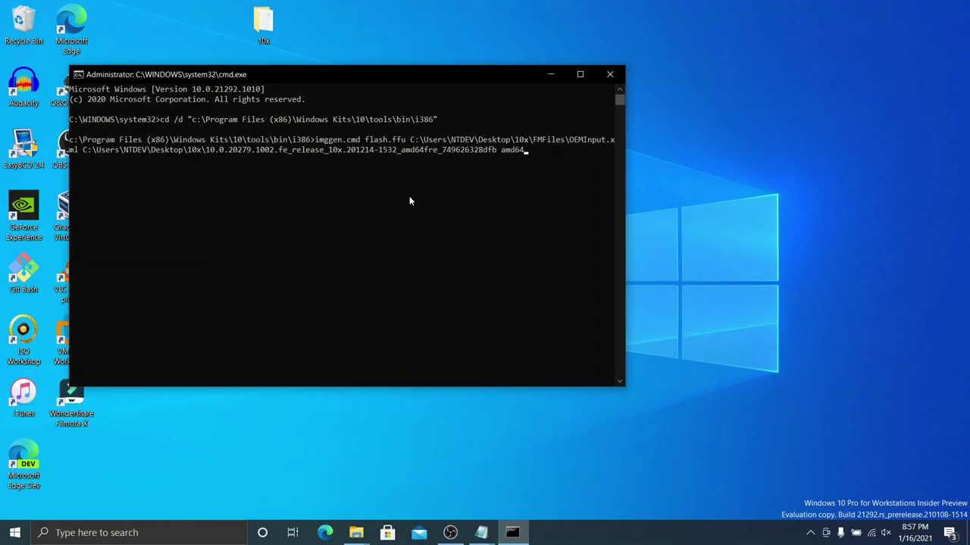
key("Return")
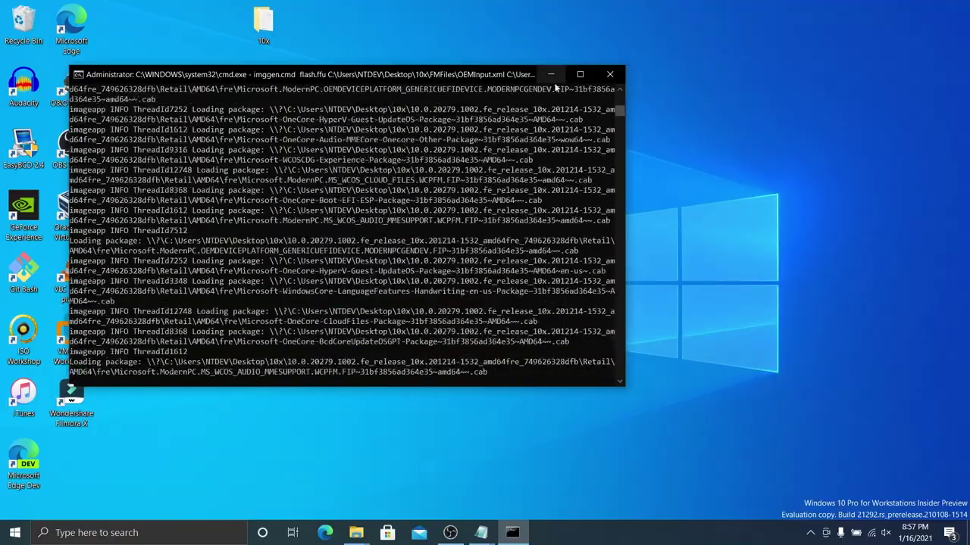
Step: Maximize the Command Prompt window while imggen builds flash.ffu and finalizes the disks
left_click(580, 74)
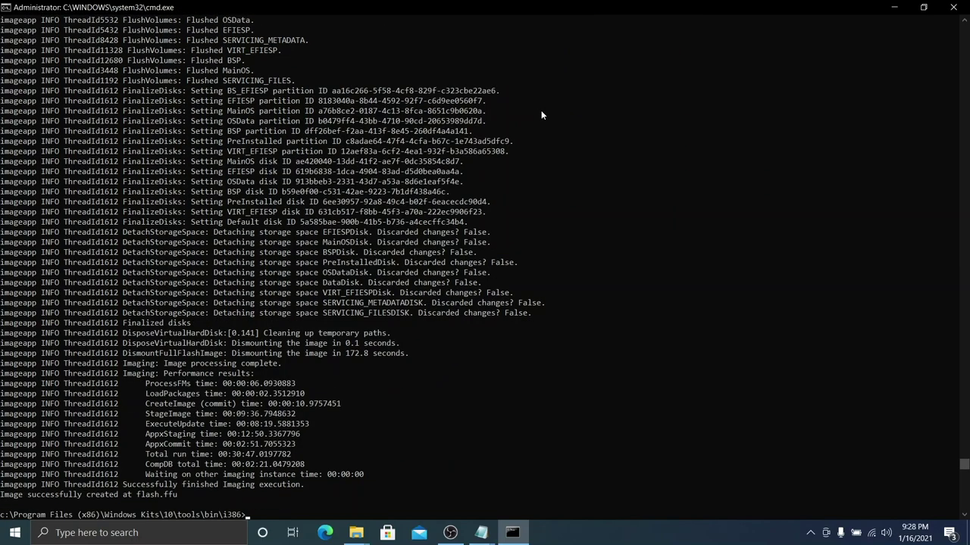
Step: Open the i386 output folder in Explorer and confirm flash.ffu is 3.42 GB
key("Return")
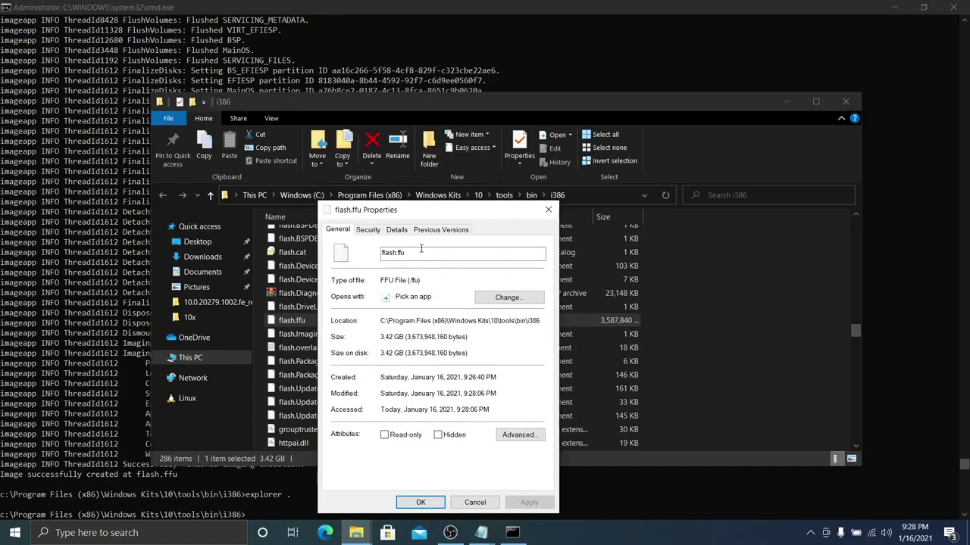
key("alt+Tab")
left_click(772, 17)
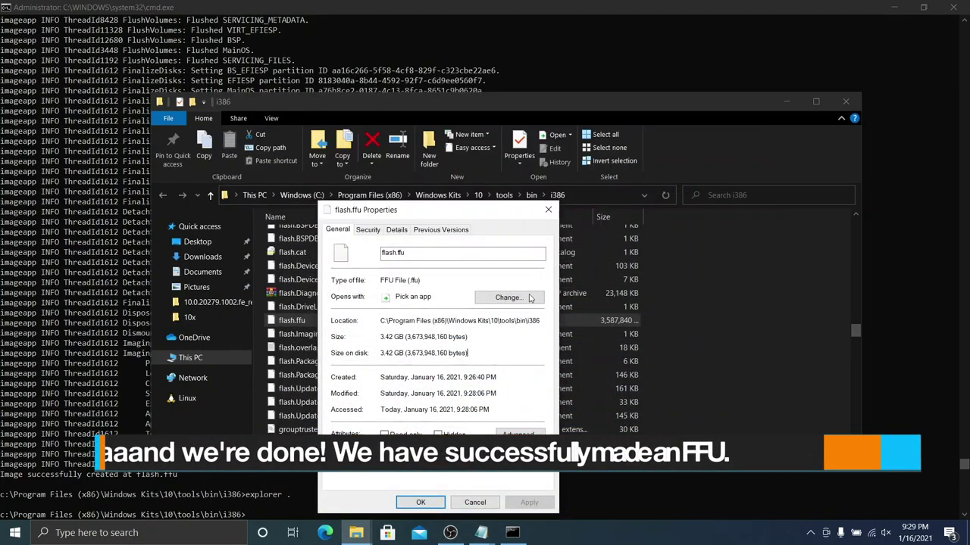
left_click(548, 210)
Step: Copy flash.ffu onto the desktop, closing File Explorer and Command Prompt
right_click(443, 321)
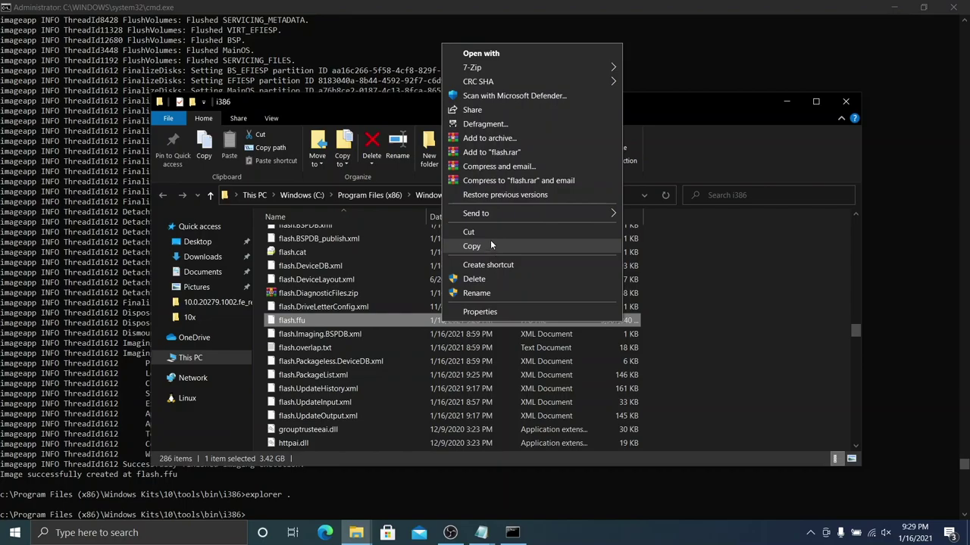
left_click(490, 243)
left_click(846, 100)
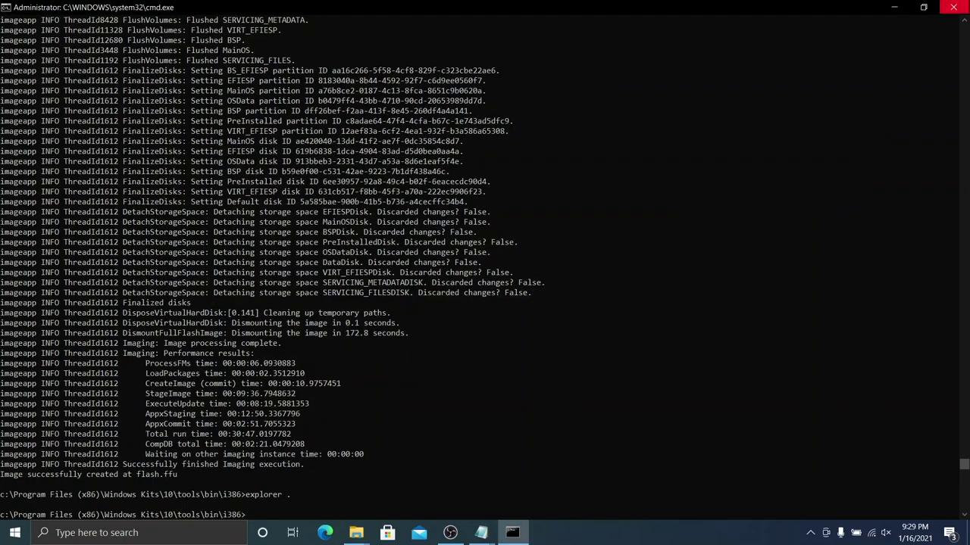
key("alt+F4")
right_click(614, 158)
left_click(669, 218)
left_click(438, 218)
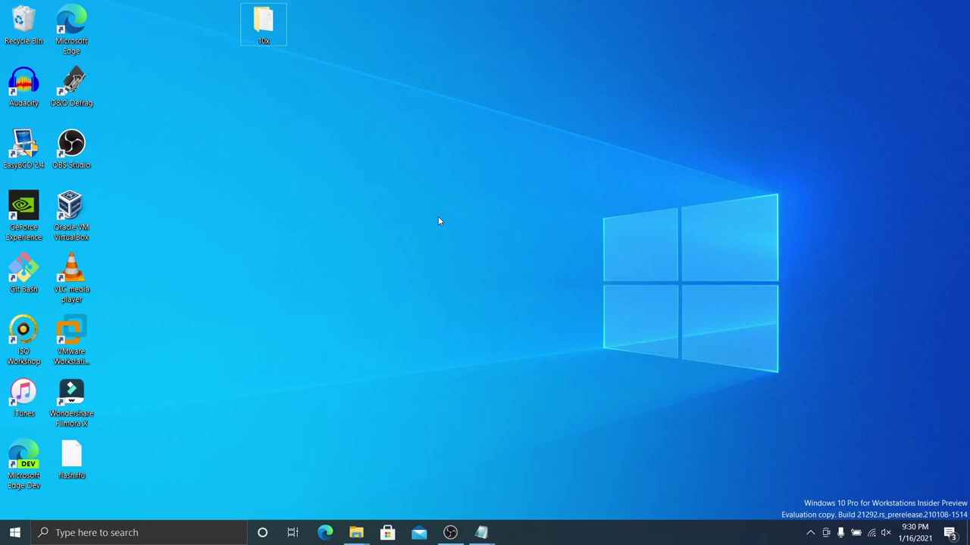
key("super+r")
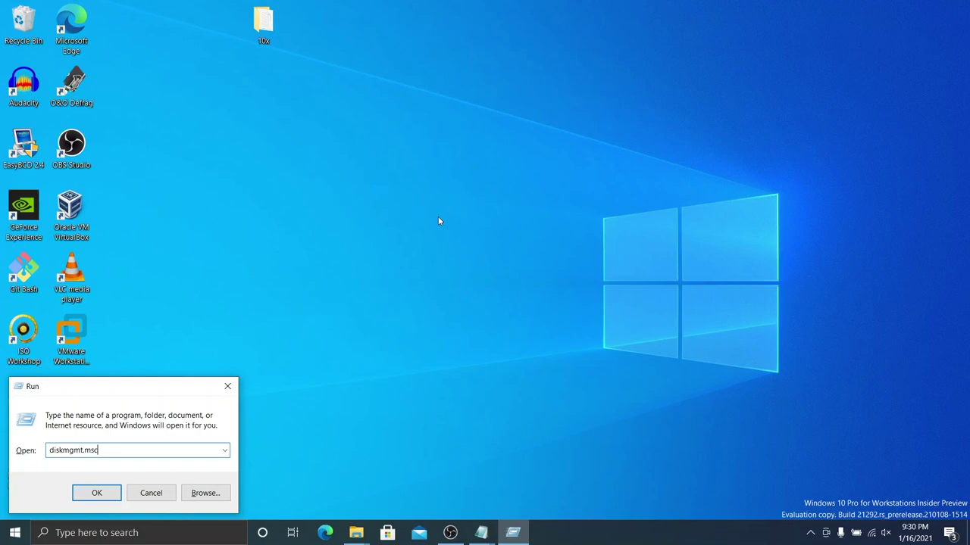
Step: Launch Disk Management and start a new 128 GB VHDX virtual hard disk
key("Return")
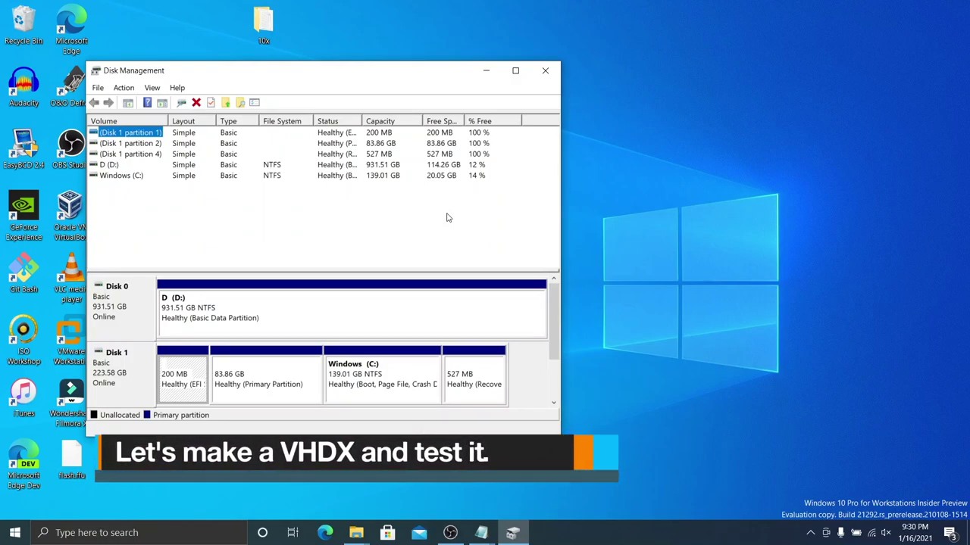
left_click(123, 87)
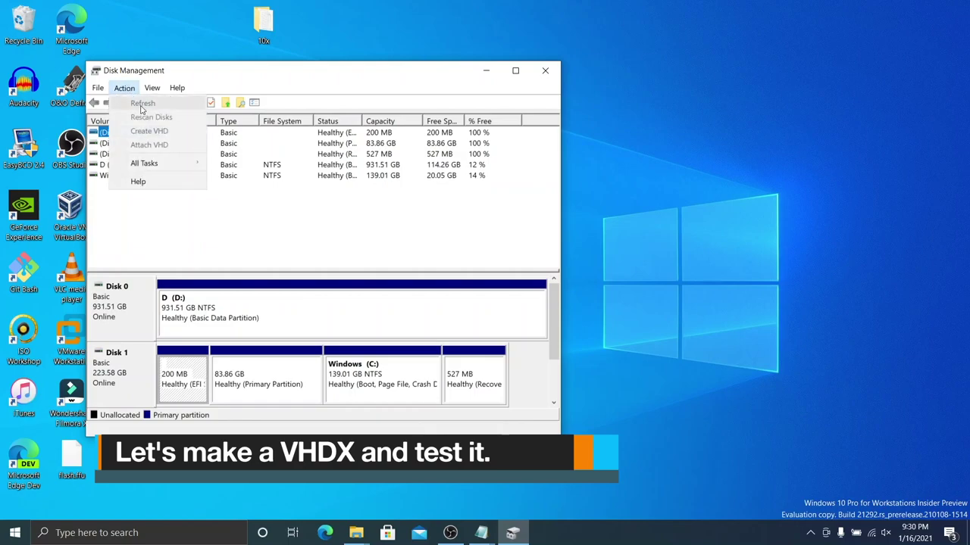
left_click(152, 130)
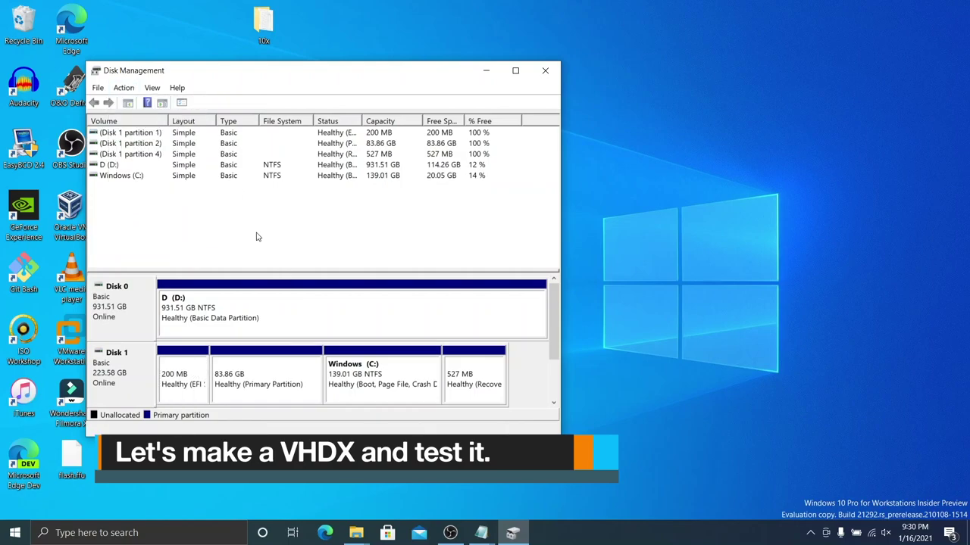
left_click(123, 87)
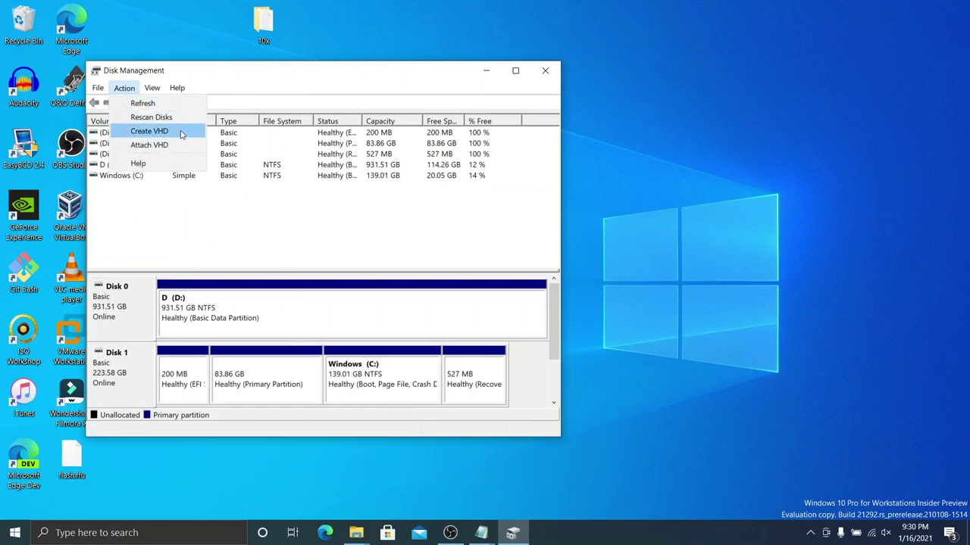
left_click(181, 134)
left_click(428, 190)
left_click(427, 211)
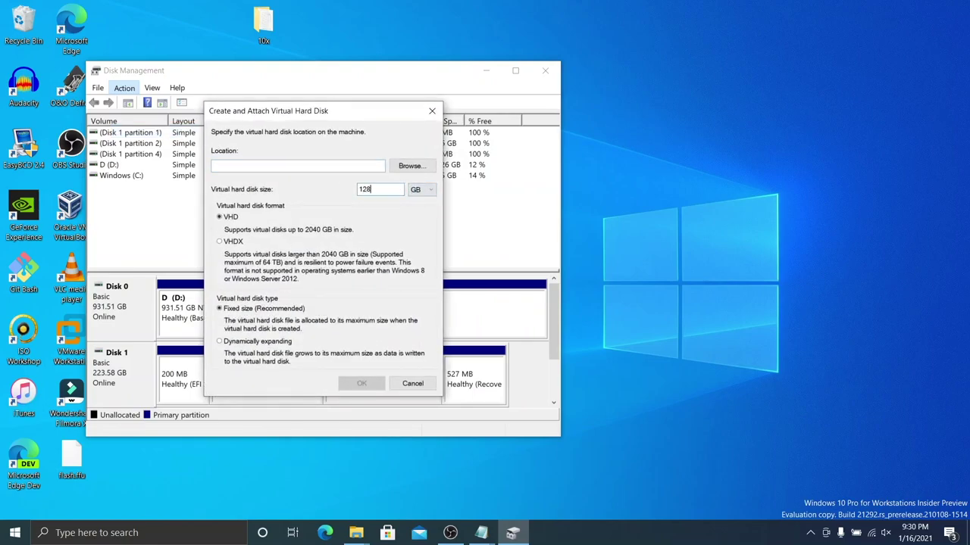
left_click(225, 244)
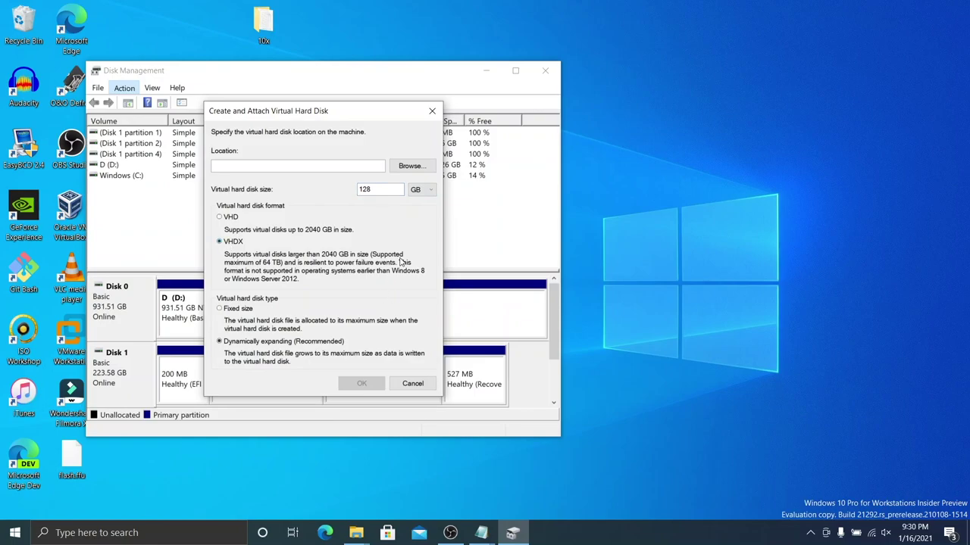
Step: Save the virtual disk as 10x.vhdx in Desktop\10x and create it
left_click(413, 170)
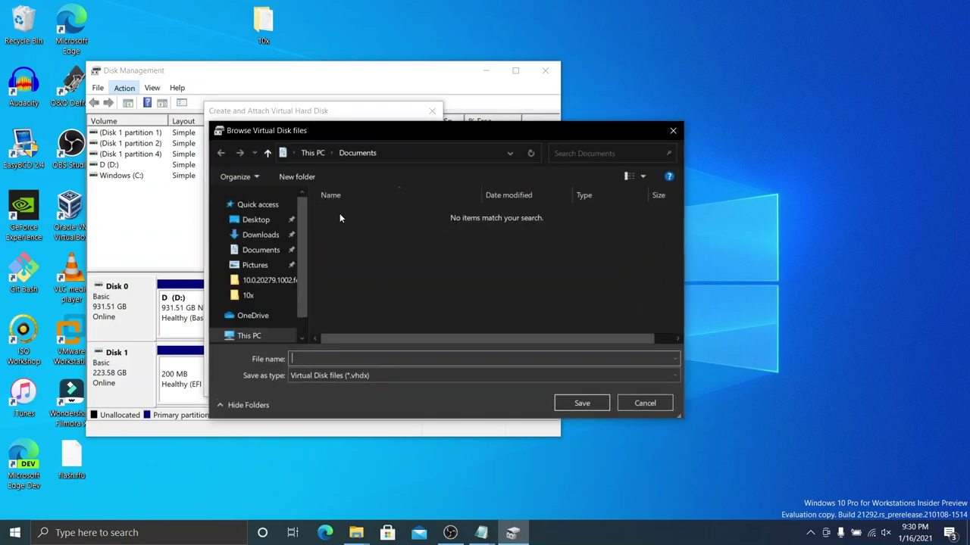
left_click(255, 220)
left_click(466, 360)
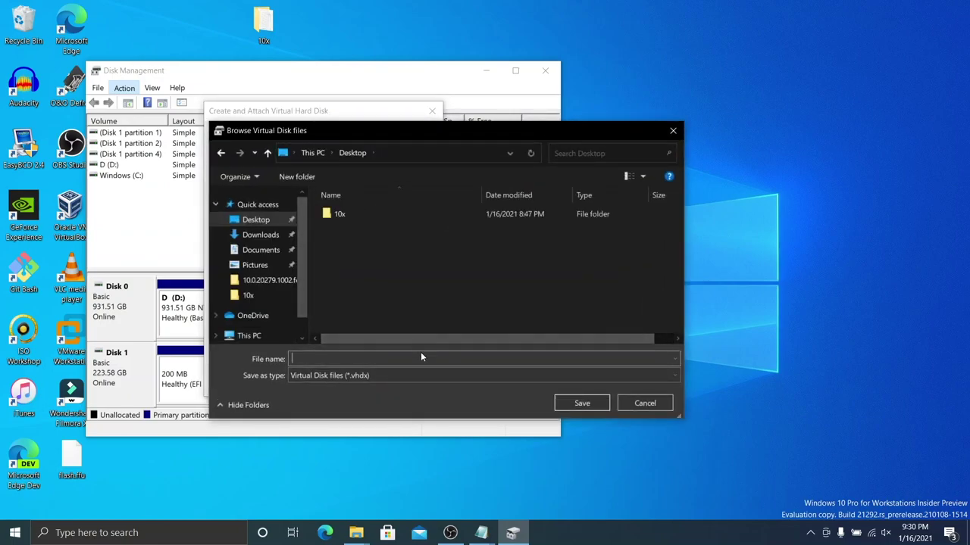
type("10x")
key("Return")
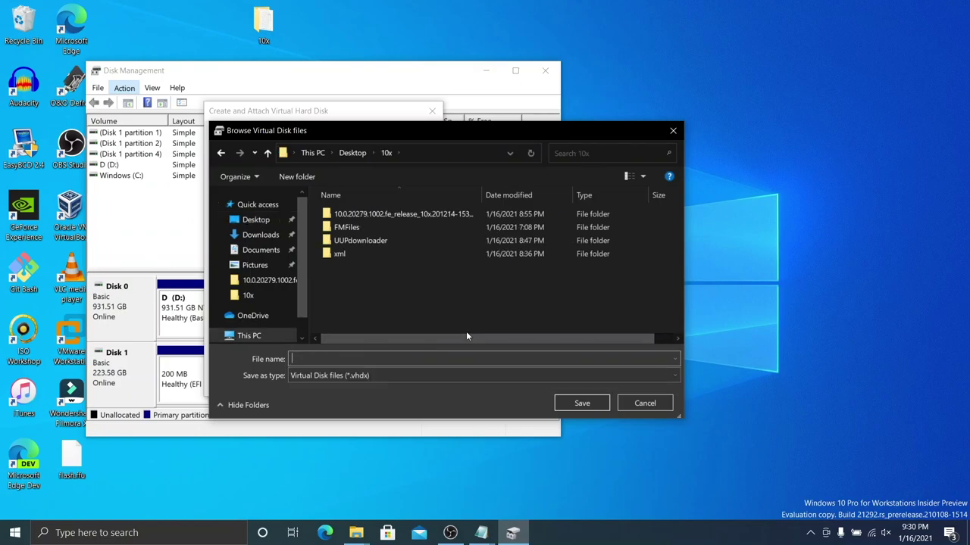
type("10x")
key("Return")
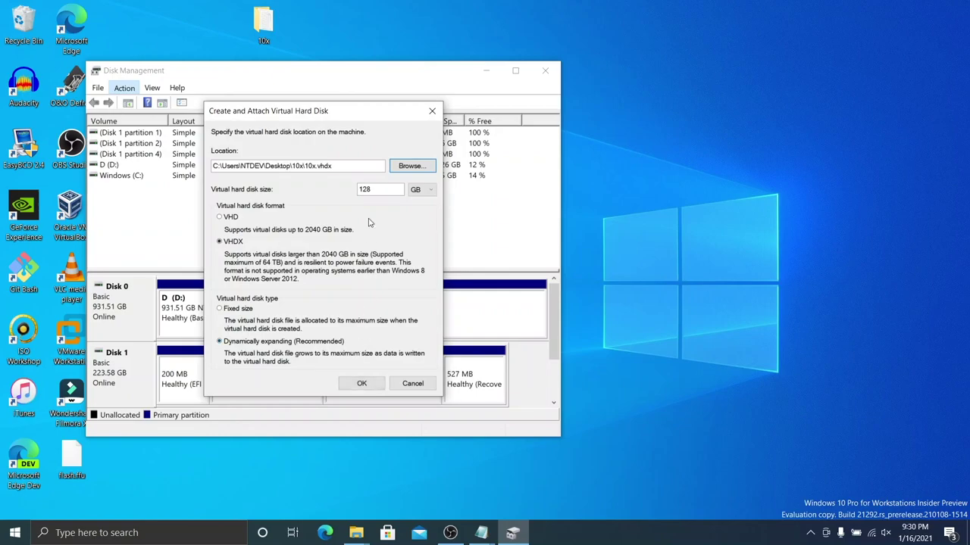
left_click(362, 383)
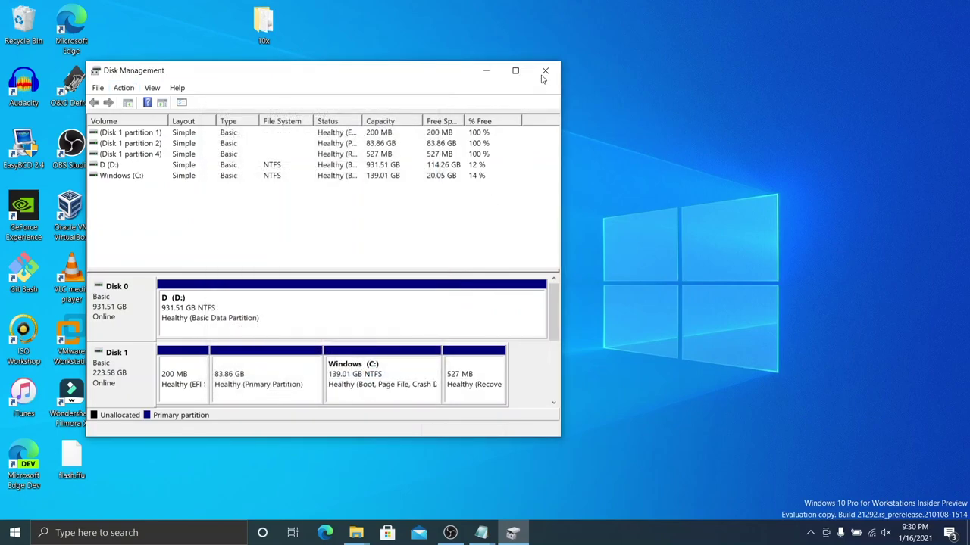
left_click_drag(553, 303, 557, 348)
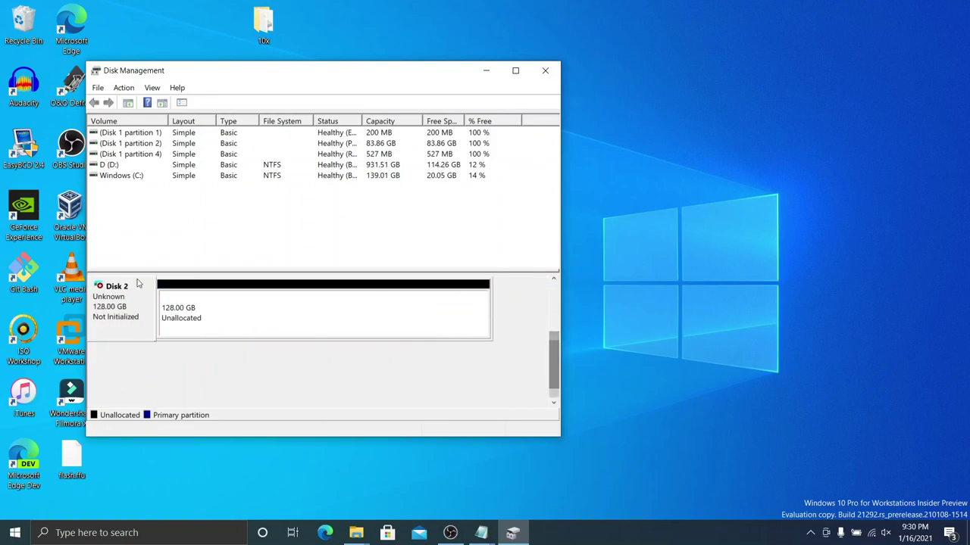
Step: Run dism /apply-ffu of desktop flash.ffu to \\.\PhysicalDisk2, then recall the failed command
left_click(545, 70)
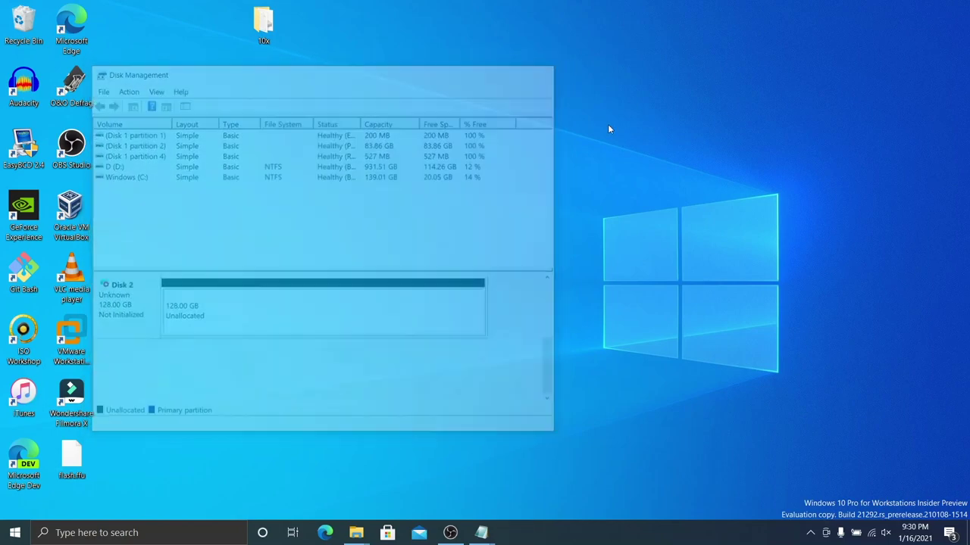
key("super+r")
type("cmd")
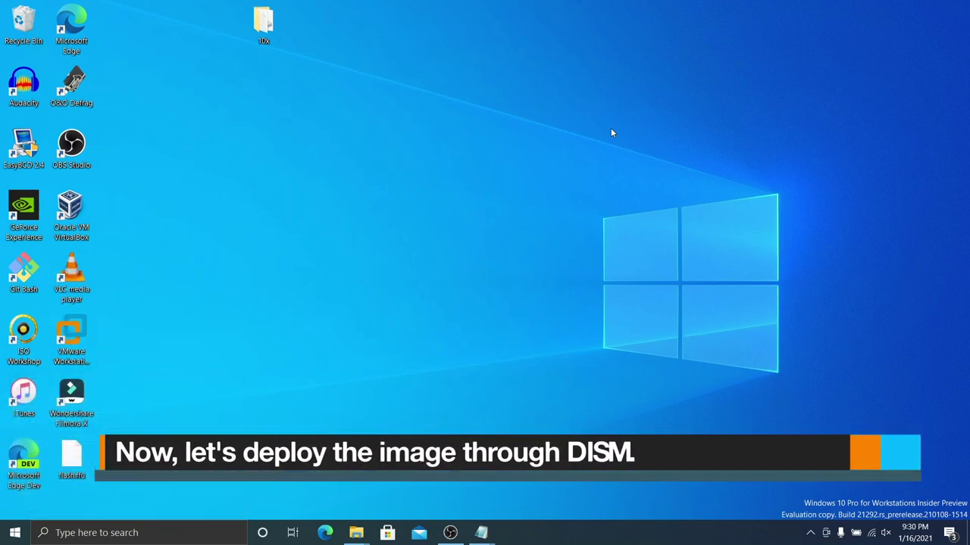
type("dism /app")
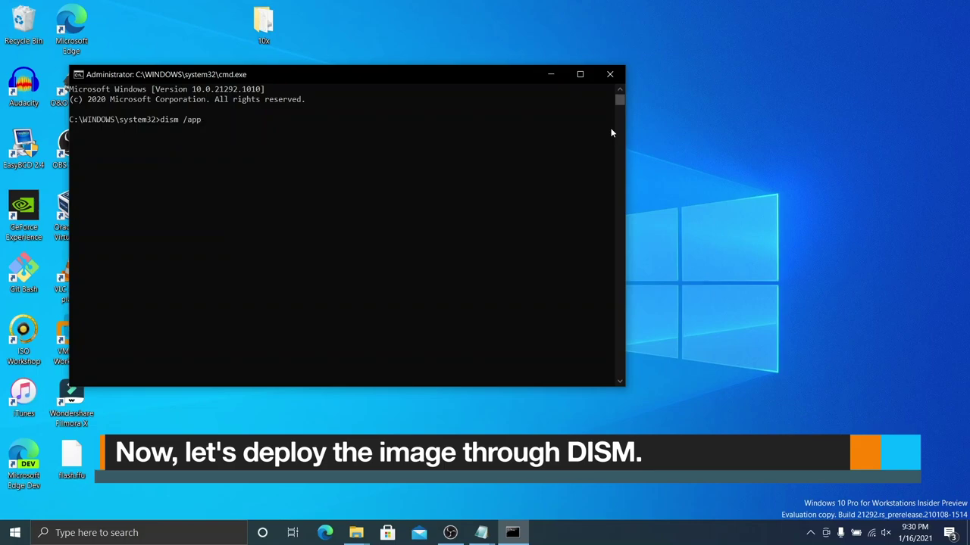
type("ly-ffu")
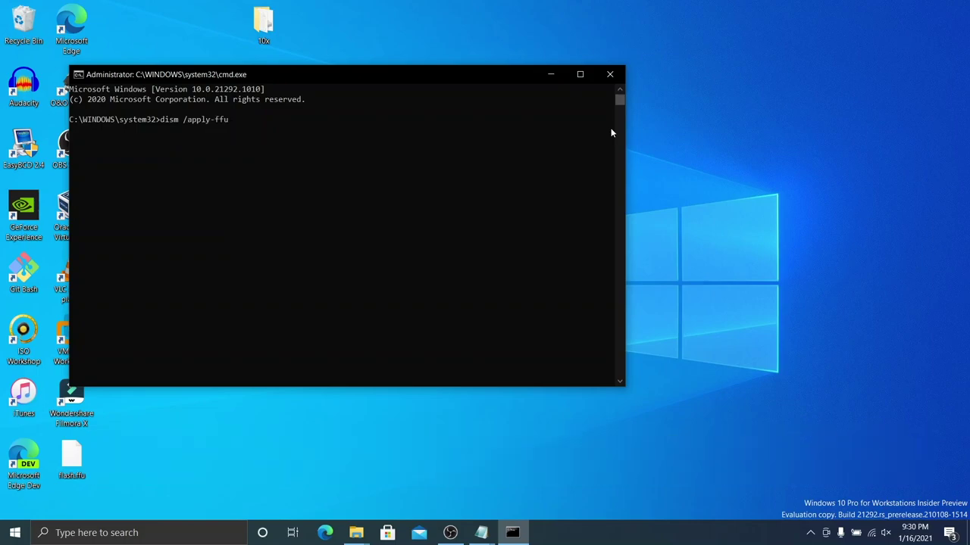
type(" /imagefile:c:\\users\\ntdev\\desktop\f")
type("lash.ffu")
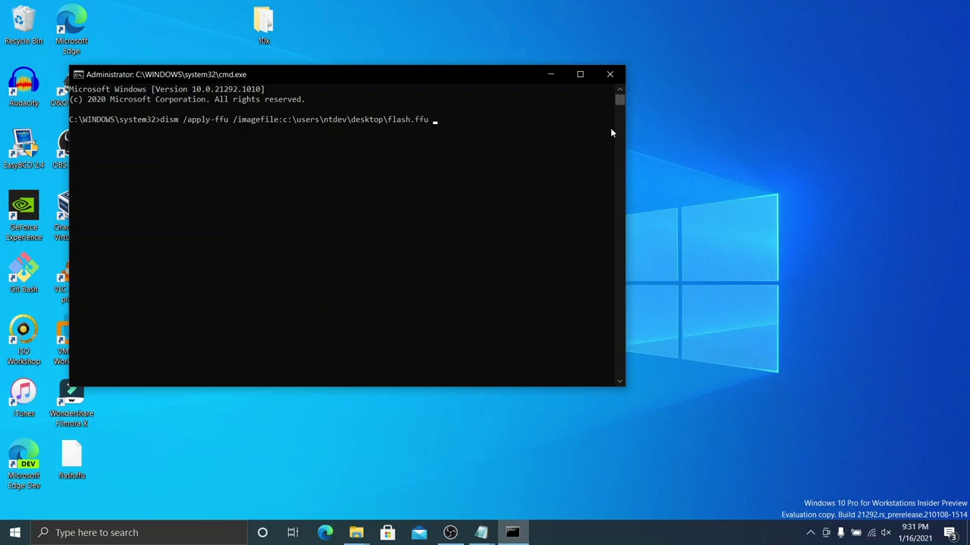
type(" /applydrive:\\\\.\\PhysicalDisk2")
key("Return")
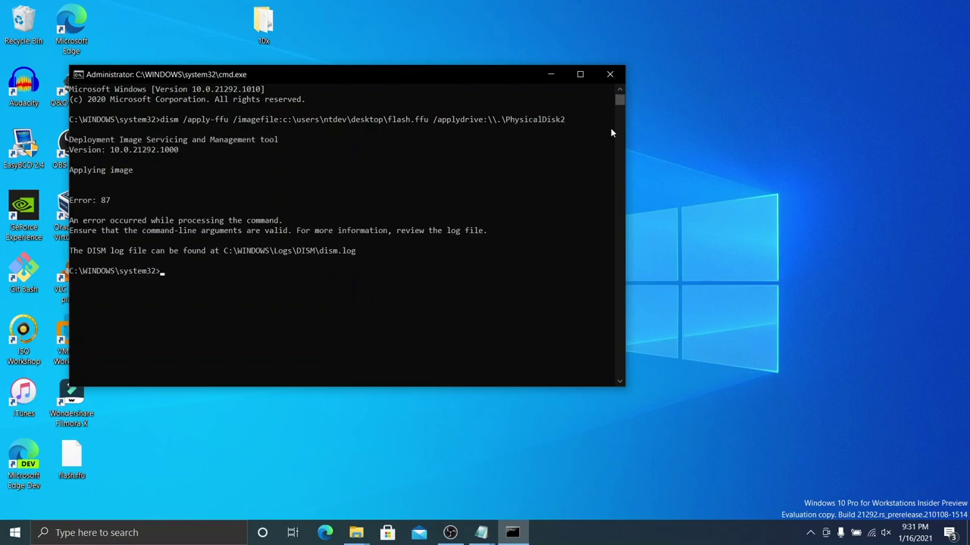
key("Up")
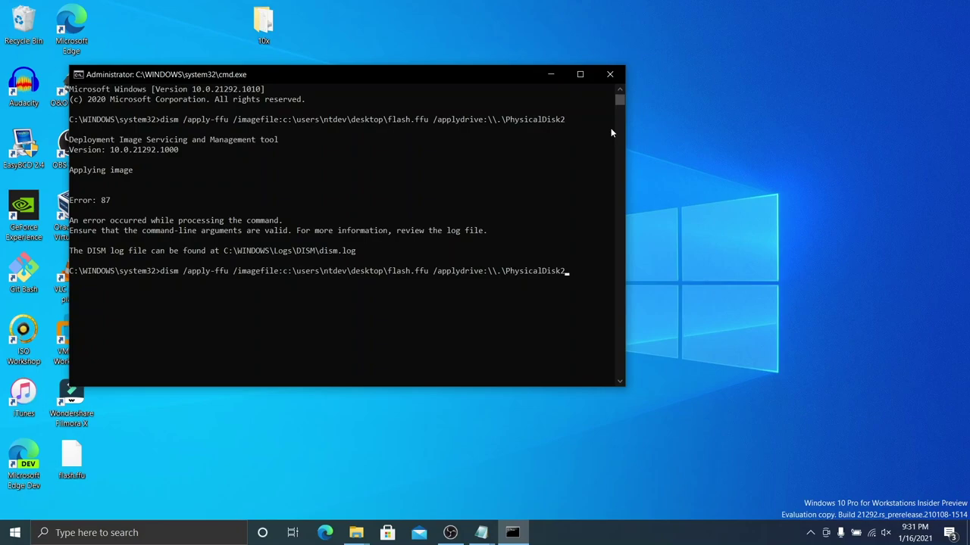
key("BackSpace")
key("BackSpace")
key("BackSpace")
key("BackSpace")
Step: Correct the target to \\.\PhysicalDrive2 and rerun the DISM apply command
type("rive2")
key("Return")
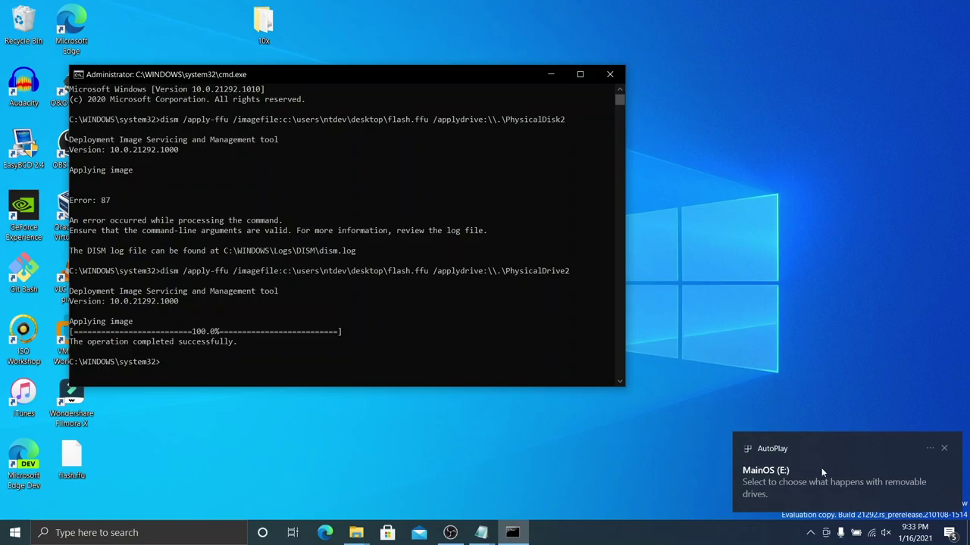
key("super+r")
key("Return")
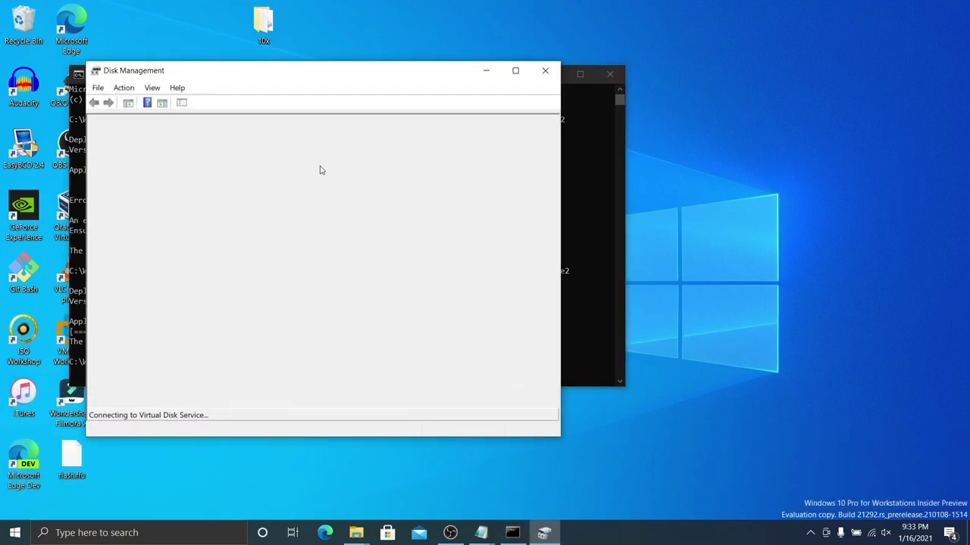
scroll(114, 318, "down", 2)
right_click(107, 303)
left_click(145, 414)
left_click(365, 279)
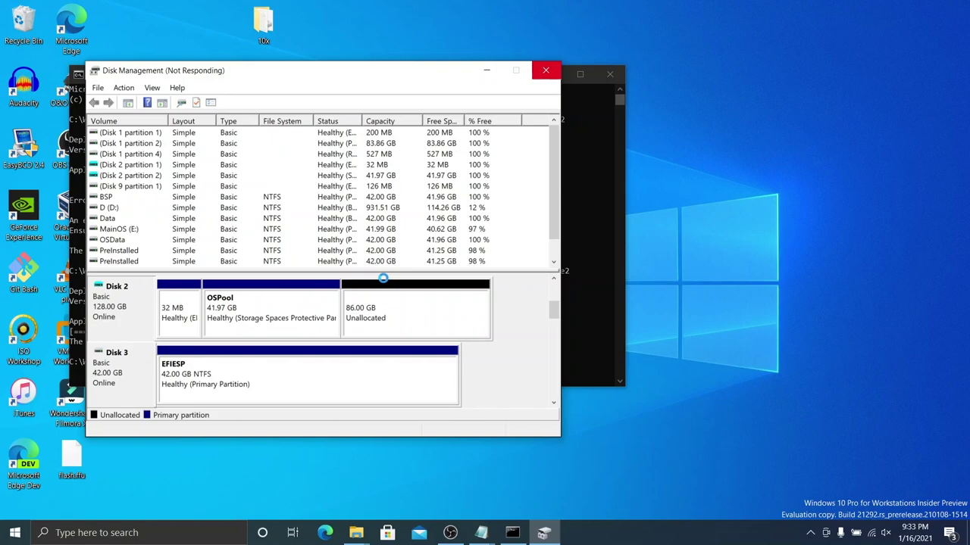
left_click(450, 533)
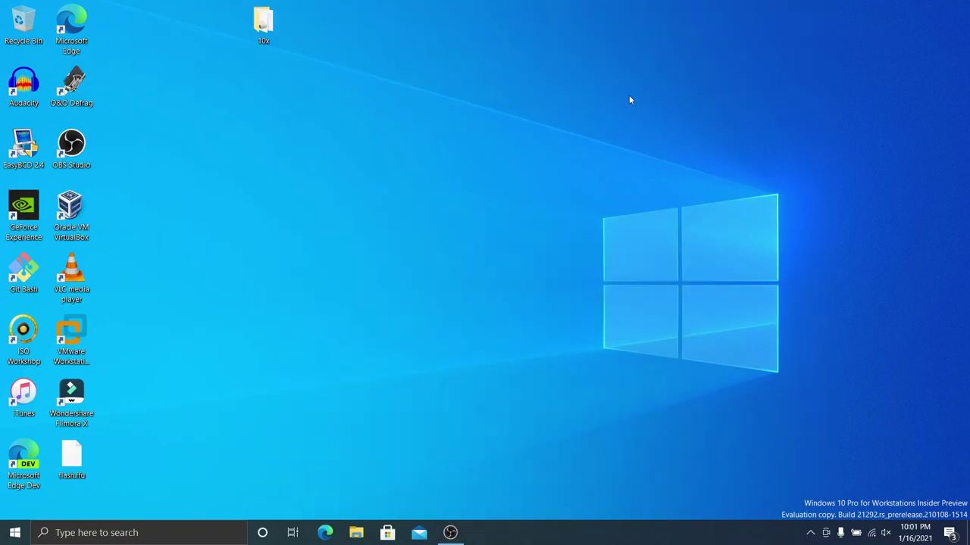
Step: Launch Hyper-V Manager and define a new Generation 2 virtual machine with 4096 MB memory
key("super")
type("hy")
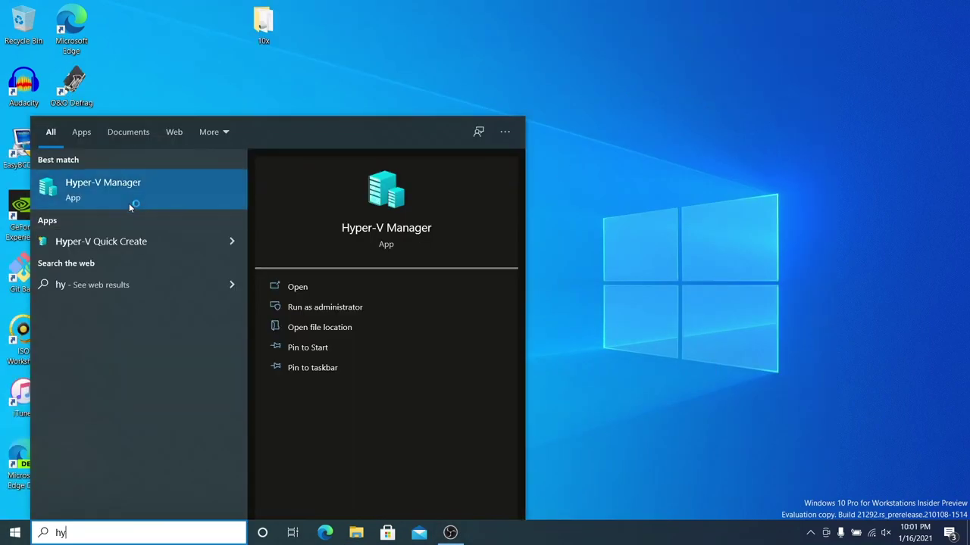
left_click(125, 203)
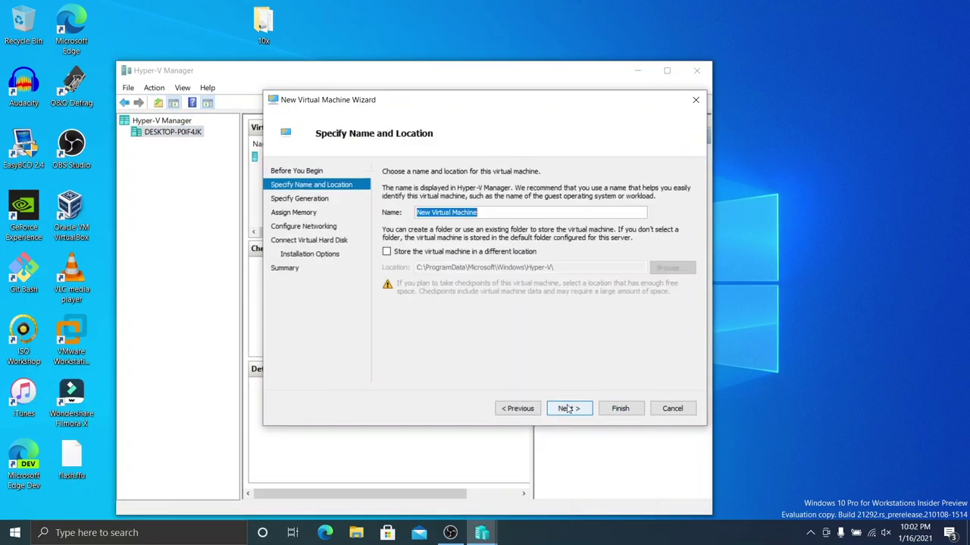
type("test")
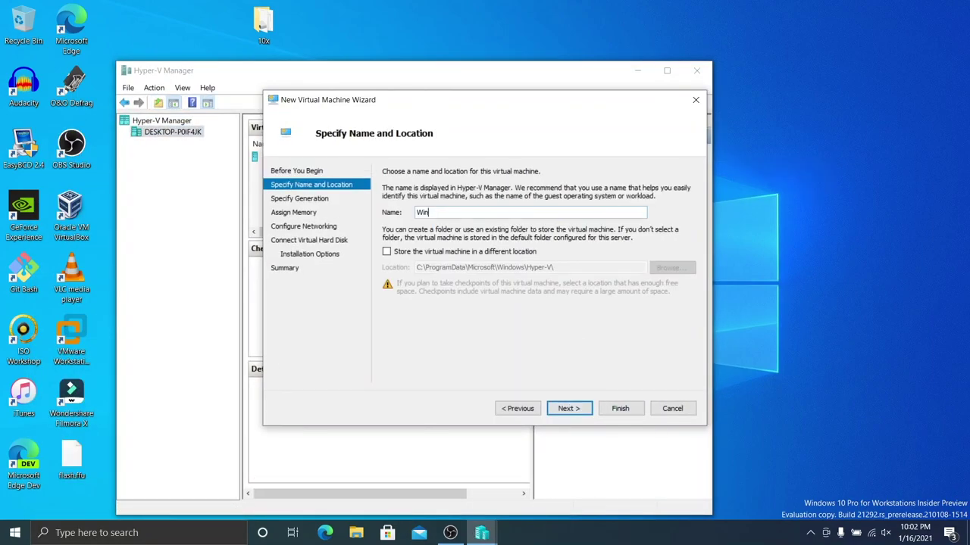
key("Return")
key("Down")
key("Return")
type("4096")
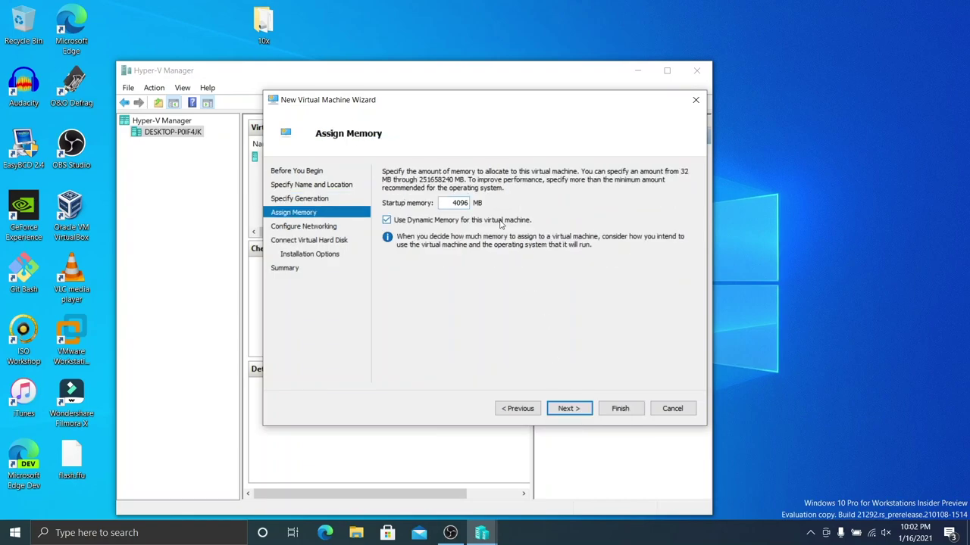
key("Return")
Step: Use Default Switch and the existing 10x VHDX, finish, then connect and start the VM
key("Down")
left_click(549, 406)
left_click(393, 290)
left_click(659, 318)
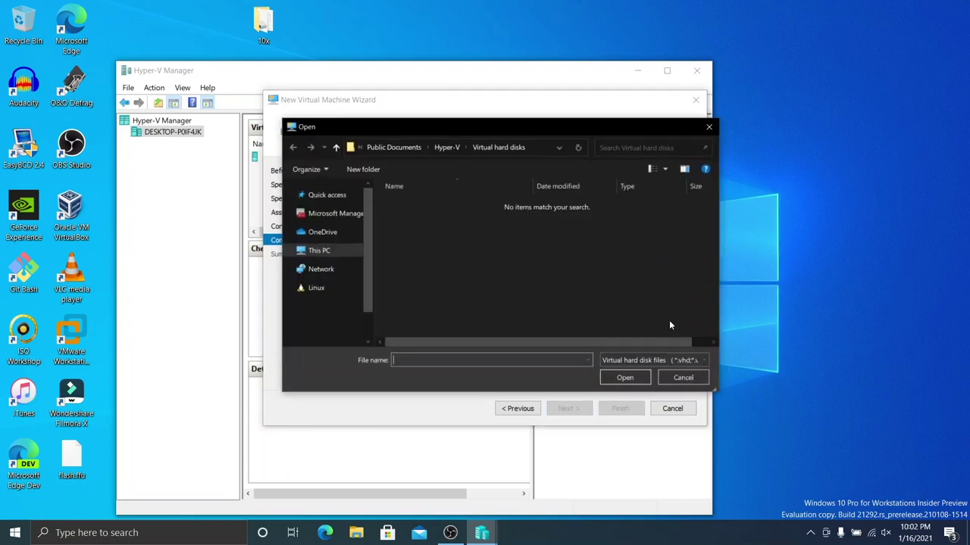
double_click(396, 202)
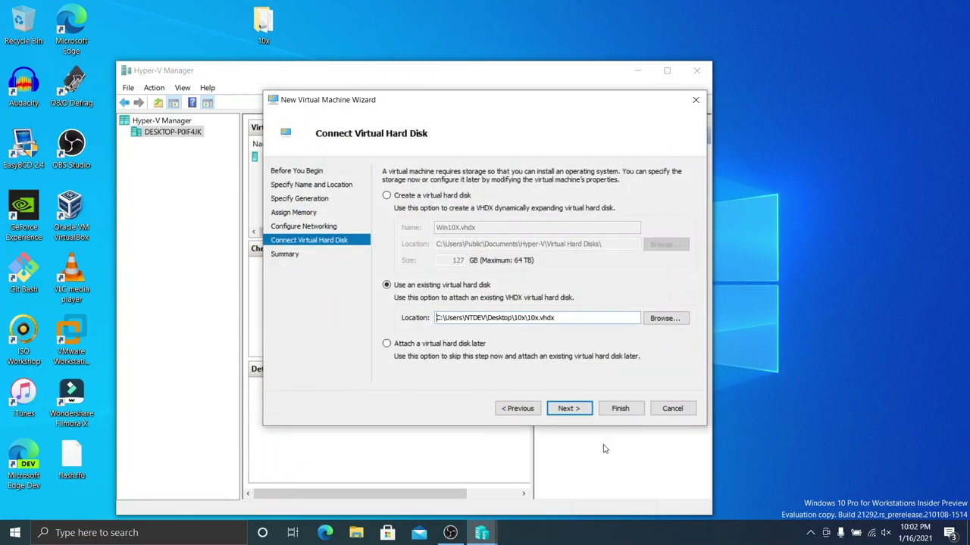
key("Return")
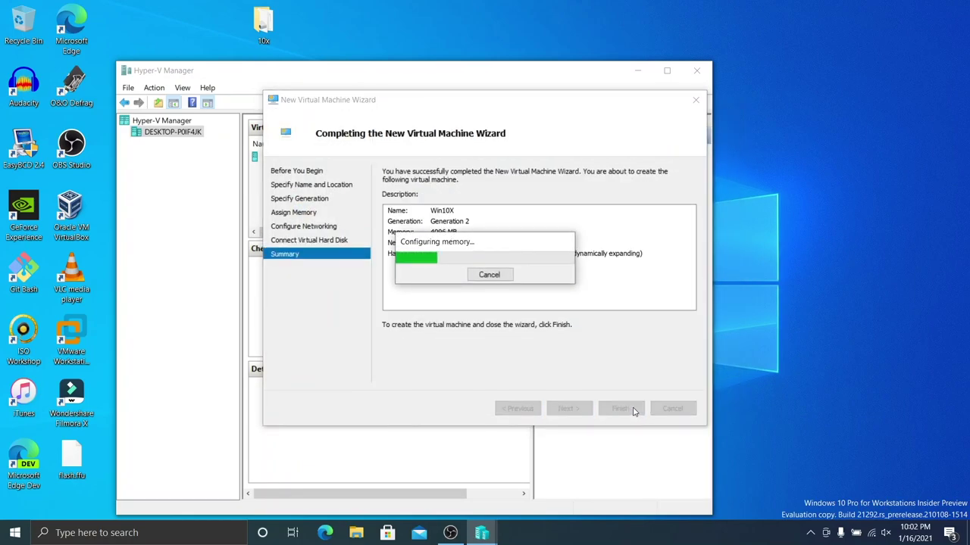
left_click(568, 371)
left_click(294, 196)
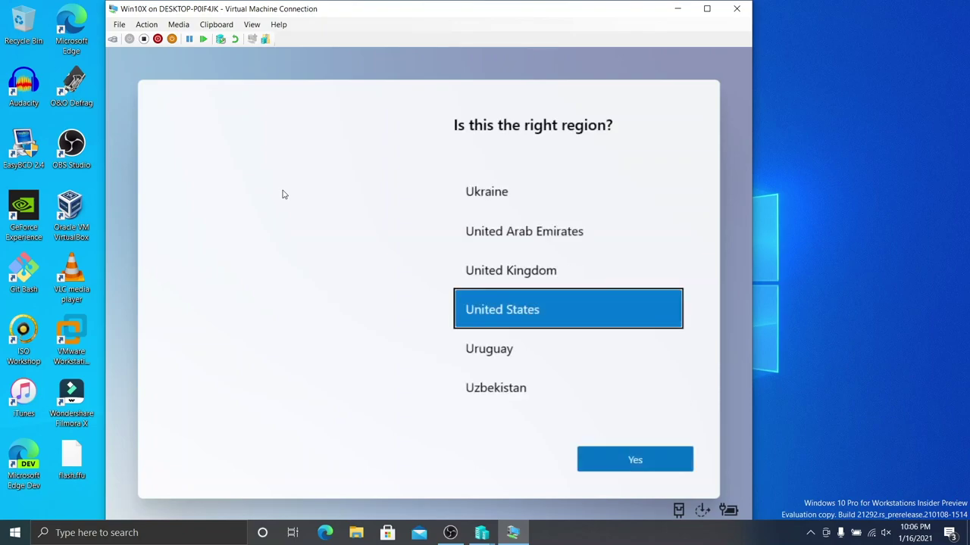
Step: Confirm United States region and US keyboard, skip a second layout, accept the license, choose personal use
left_click(635, 457)
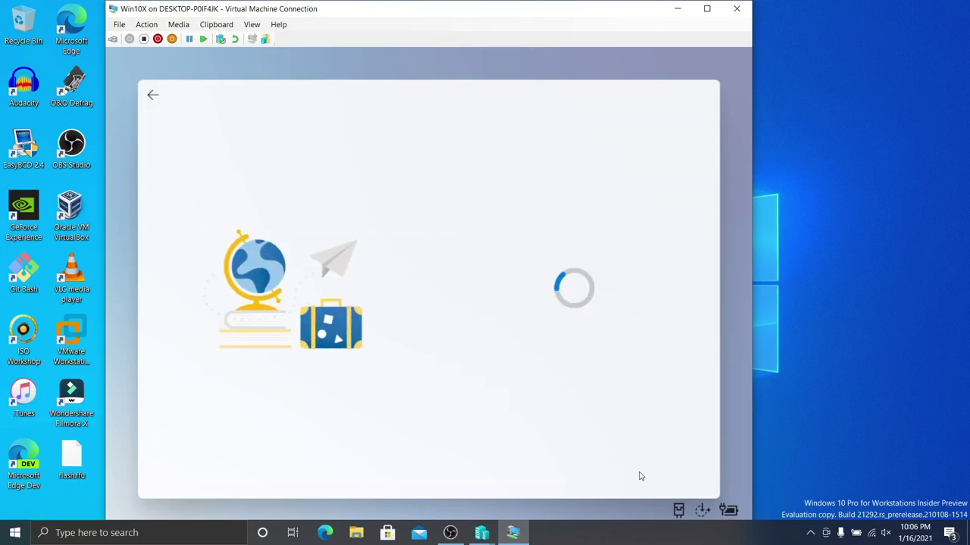
left_click(630, 455)
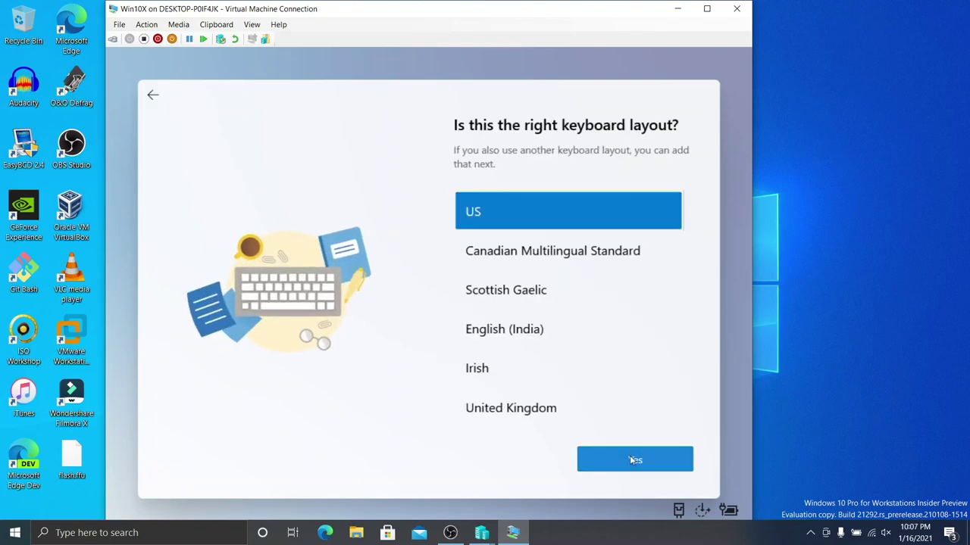
left_click(626, 458)
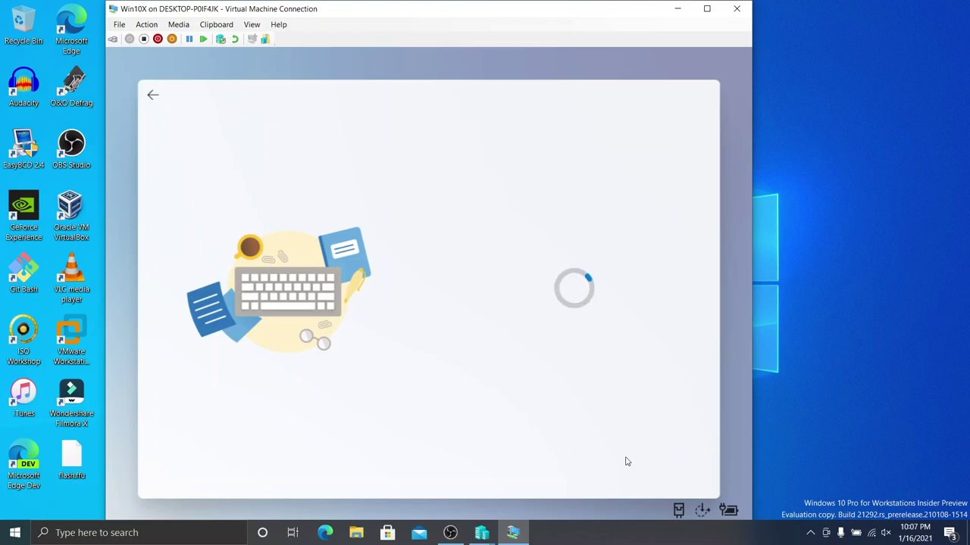
left_click(626, 460)
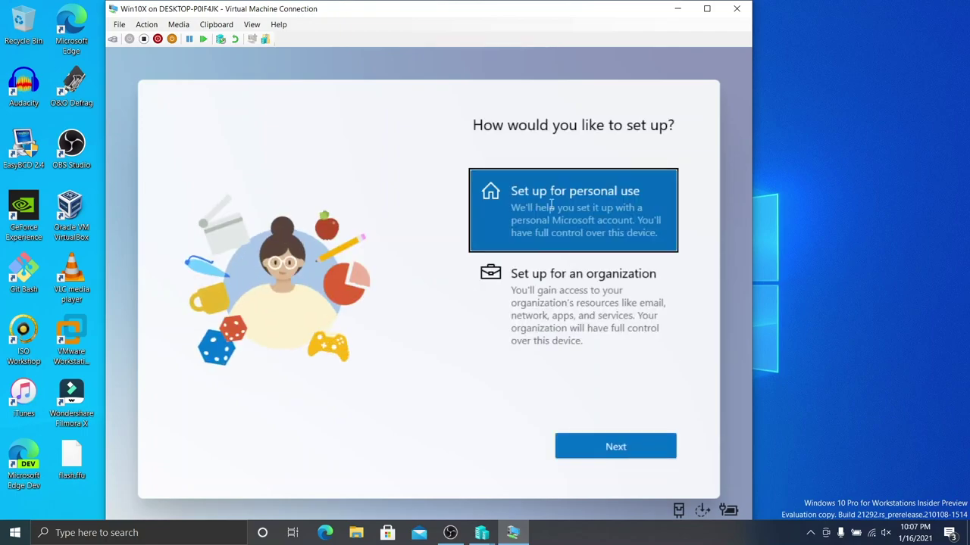
left_click(575, 449)
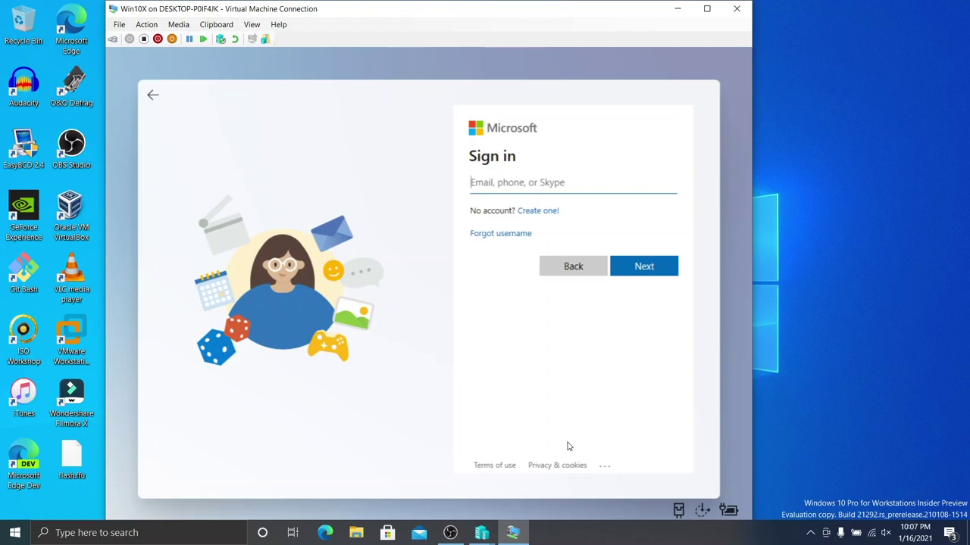
Step: Sign in with the Microsoft account e-mail address and password
key("Return")
type("*********")
key("Return")
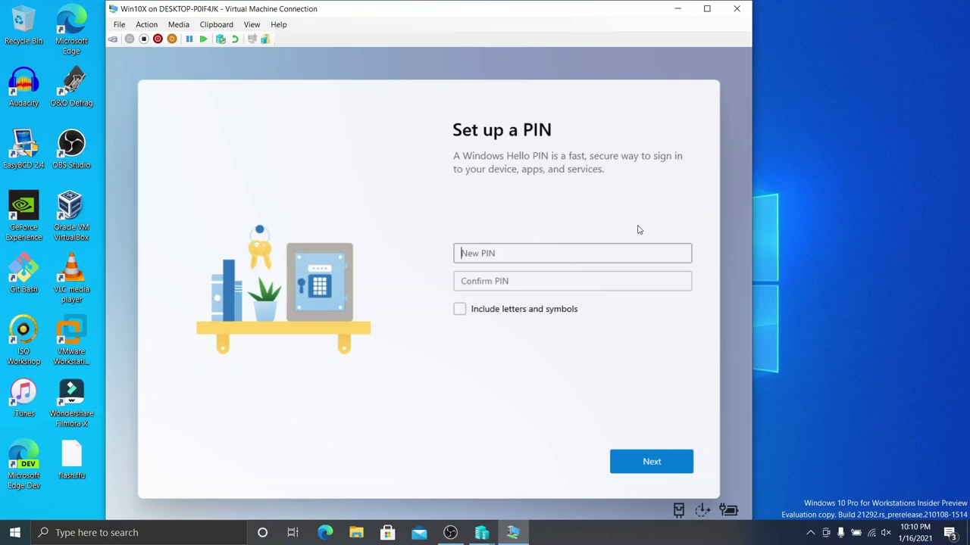
Step: Create the sign-in PIN, entering it in both New PIN and Confirm PIN
type("123456")
key("Tab")
type("123456")
key("Return")
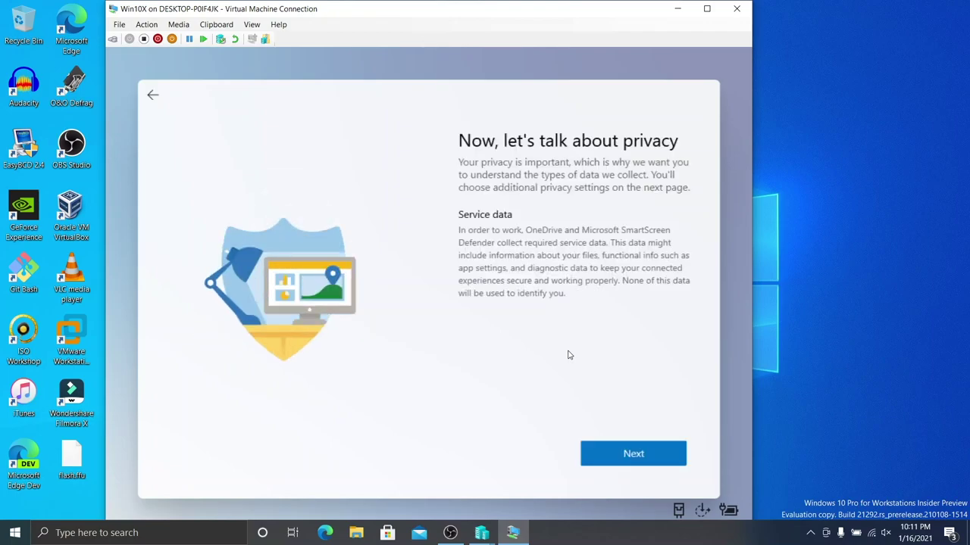
Step: Page through the privacy settings and accept them with every option left at Yes
left_click(649, 455)
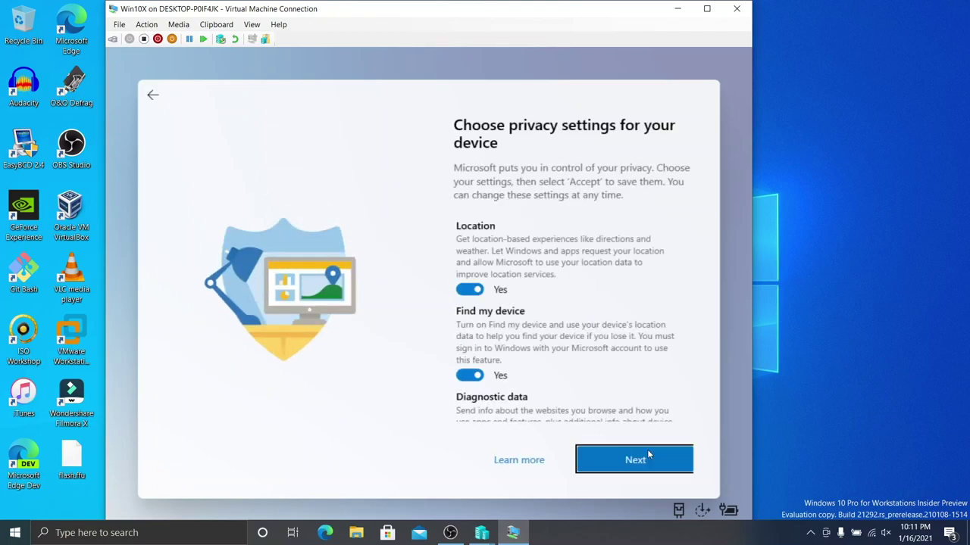
left_click(648, 454)
left_click(647, 453)
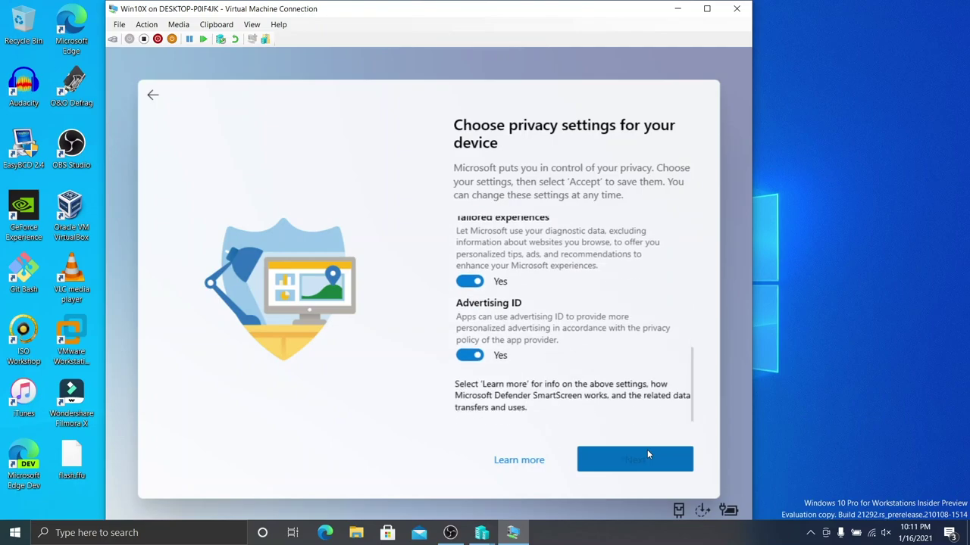
left_click(648, 454)
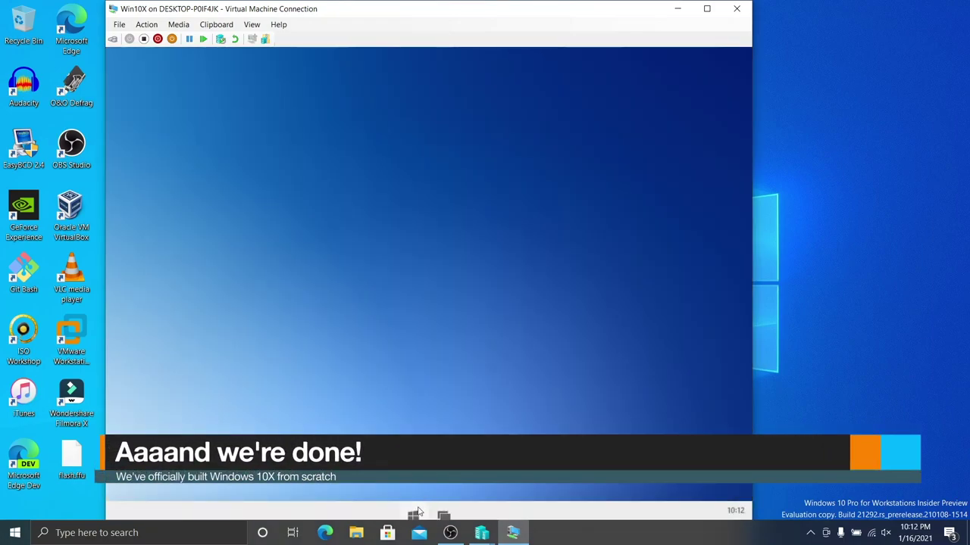
Step: Browse the full Windows 10X app list from Start, then close Start and the Settings window
left_click(414, 514)
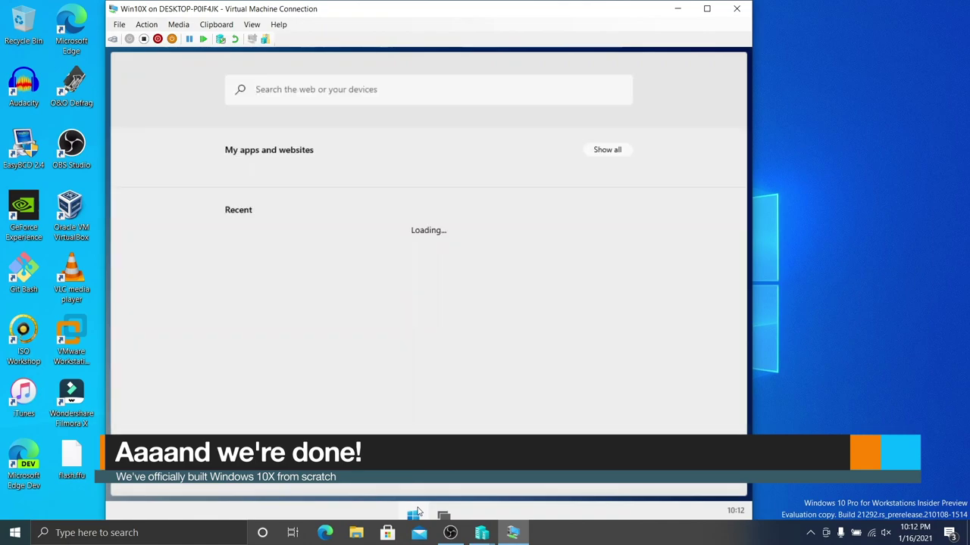
left_click(606, 151)
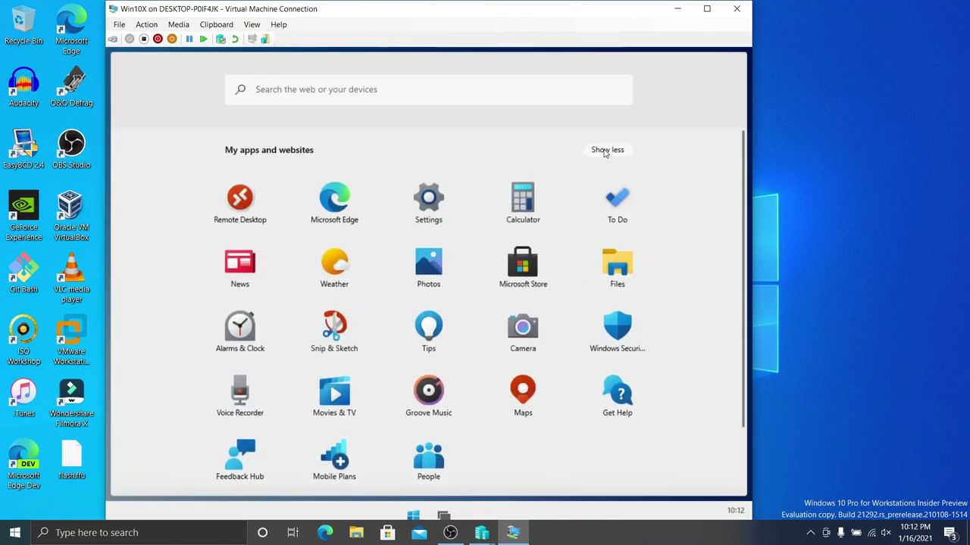
key("Escape")
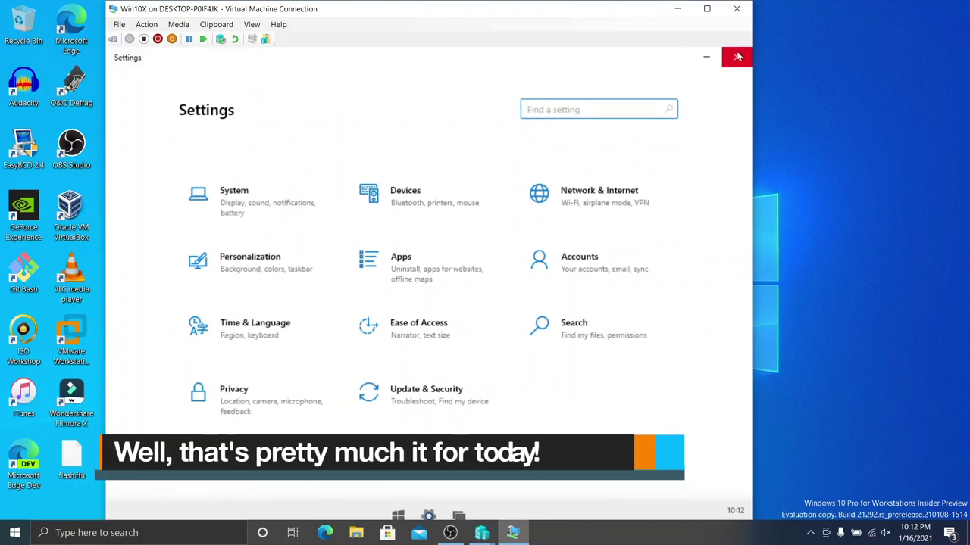
left_click(737, 55)
Step: Shut down the Windows 10X virtual machine from Quick settings power options
left_click(739, 511)
left_click(702, 479)
left_click(410, 264)
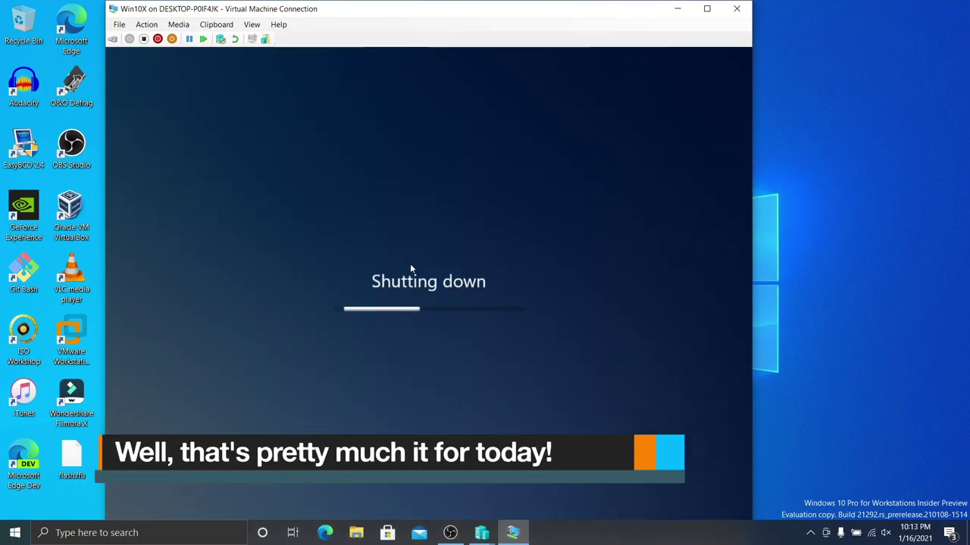
left_click(450, 533)
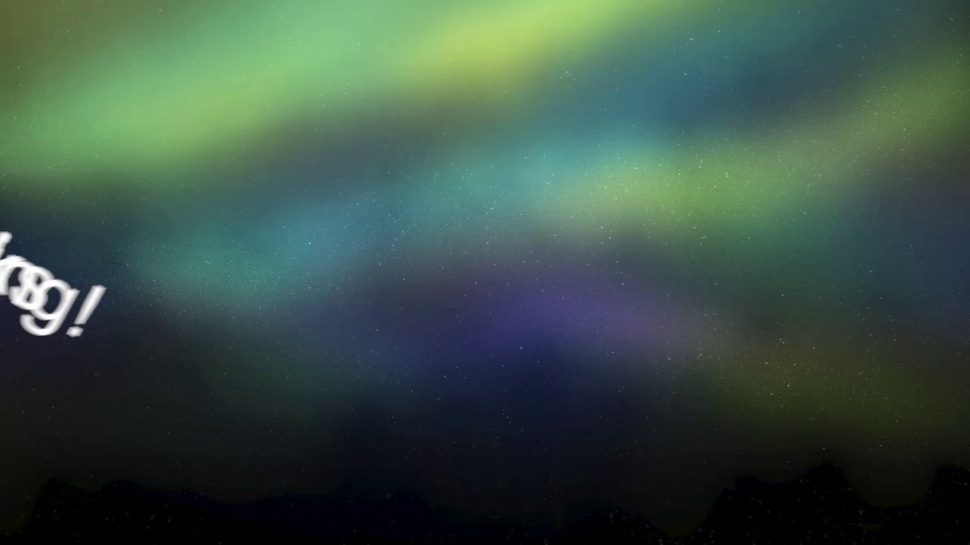